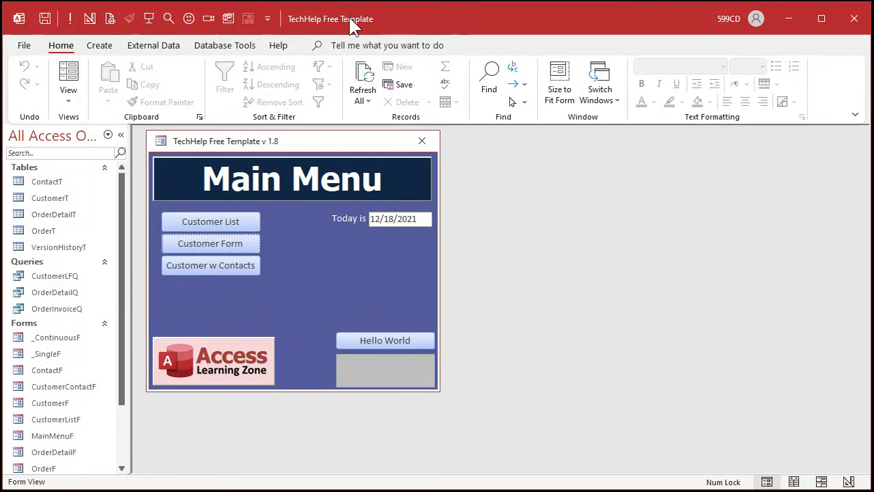
# - View the Customer List form and the single-record customer form from the Main Menu, closing each after viewing
pyautogui.click(246, 222)
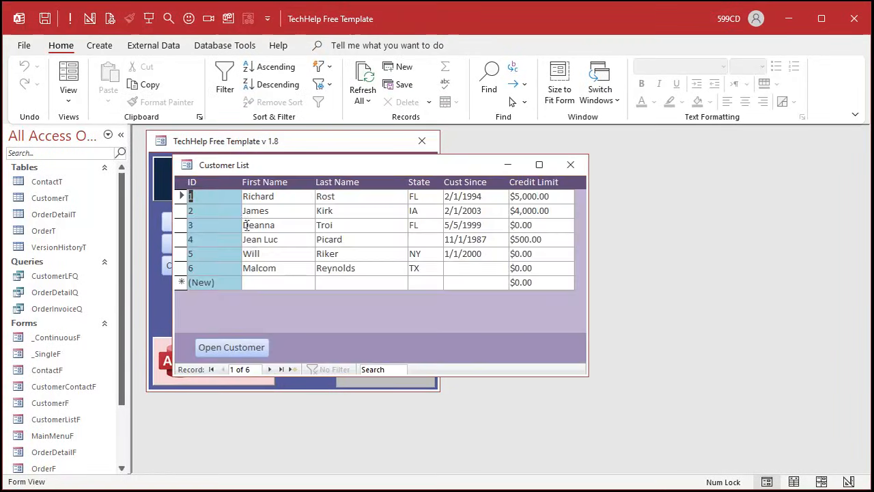
pyautogui.click(576, 166)
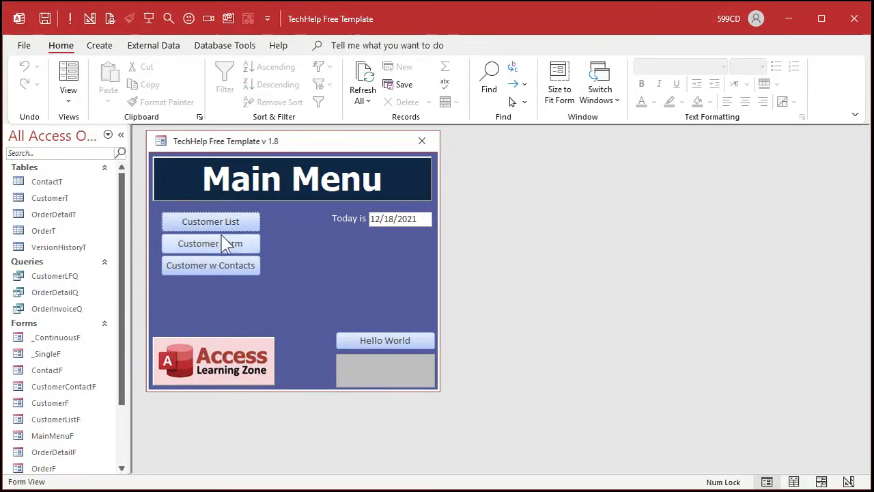
pyautogui.click(220, 244)
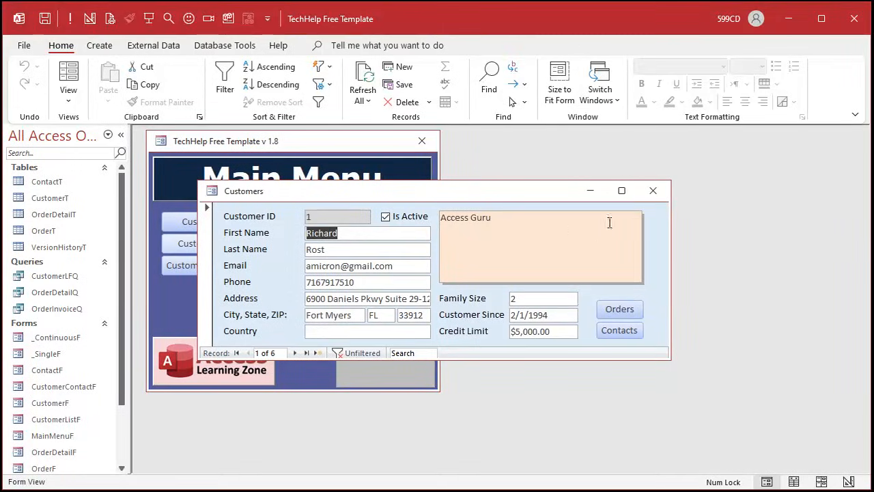
pyautogui.click(652, 190)
# - Open the third customer's record from the Customer List and switch the Customers form to Design View
pyautogui.click(248, 224)
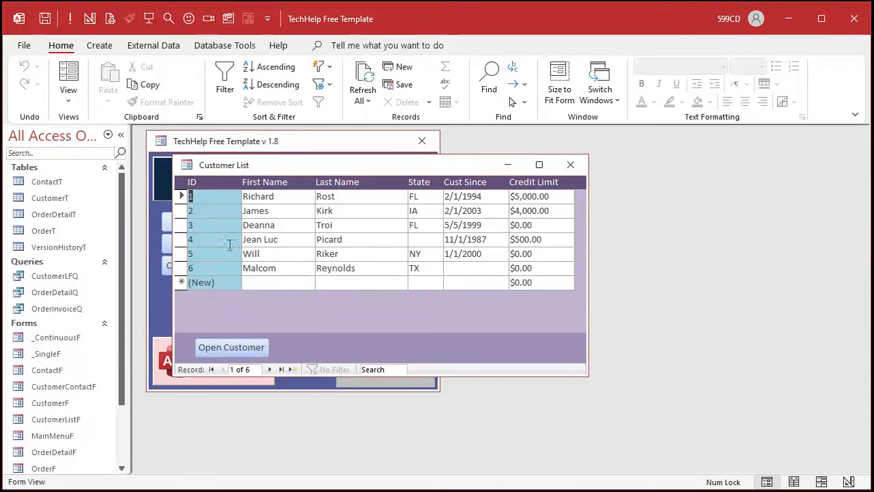
pyautogui.doubleClick(219, 225)
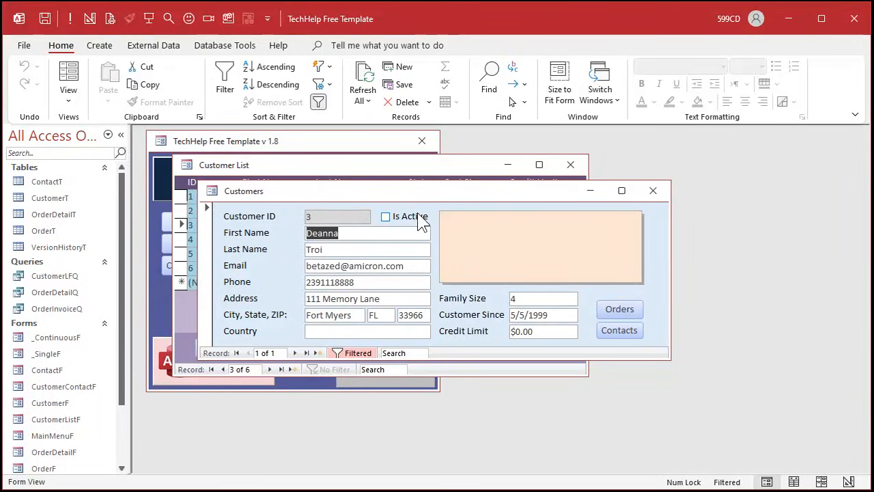
pyautogui.rightClick(441, 189)
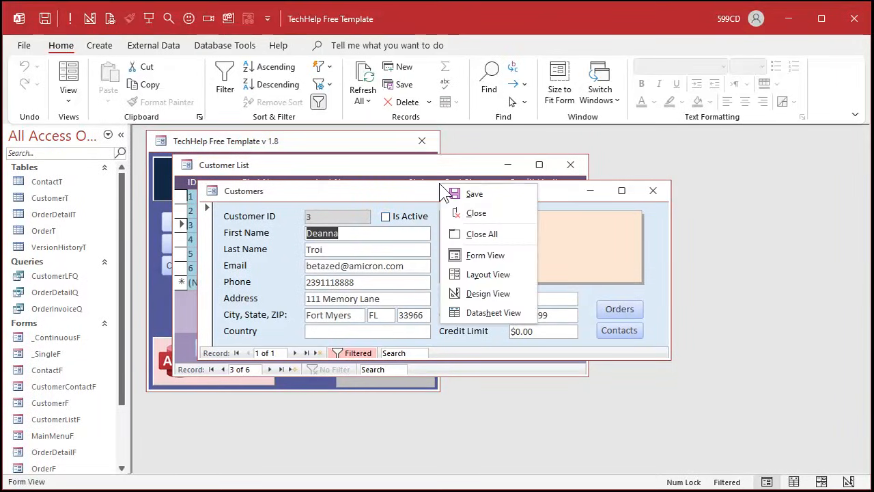
pyautogui.click(478, 291)
# - Narrow the Property Sheet and change the Is Active check box label on CustomerF to "On Xmas Card List"
pyautogui.click(415, 245)
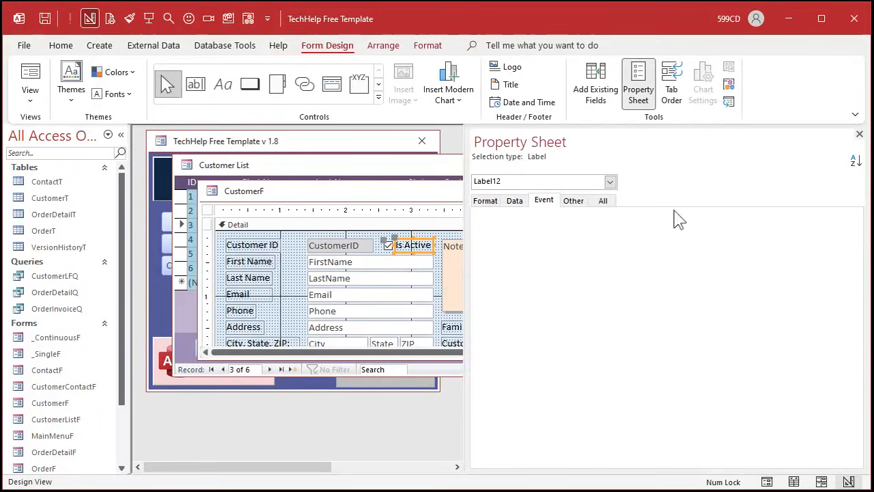
pyautogui.moveTo(471, 251); pyautogui.dragTo(687, 240)
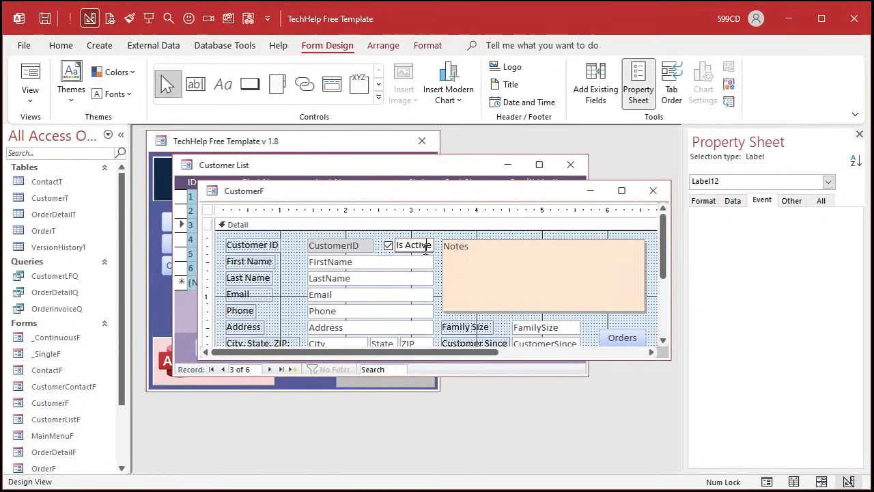
pyautogui.moveTo(399, 244); pyautogui.dragTo(471, 239)
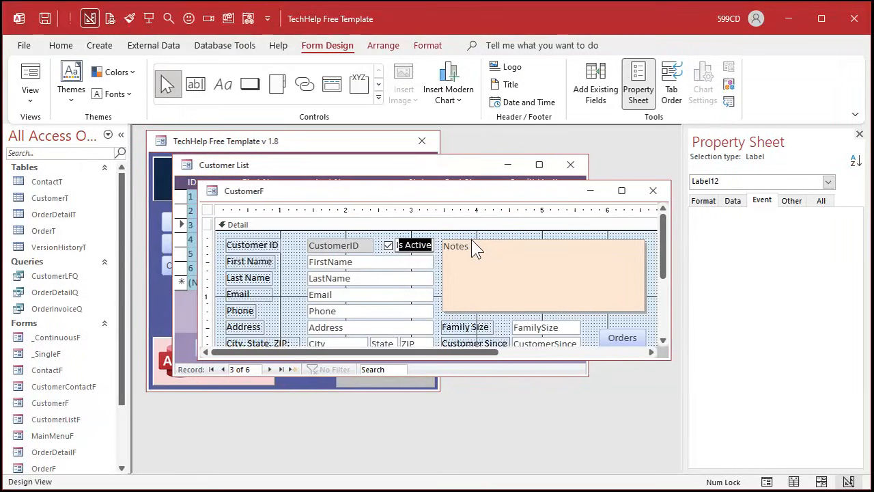
pyautogui.press('Delete')
pyautogui.write('On Xmas Card List')
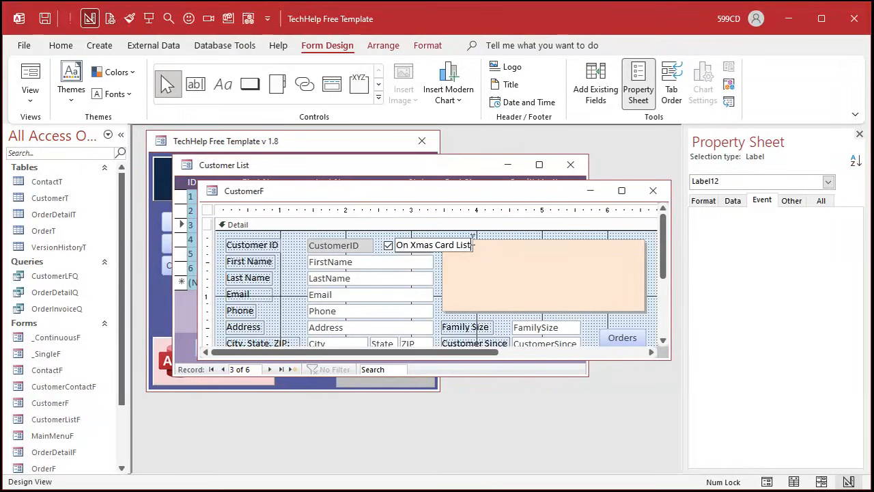
pyautogui.press('Return')
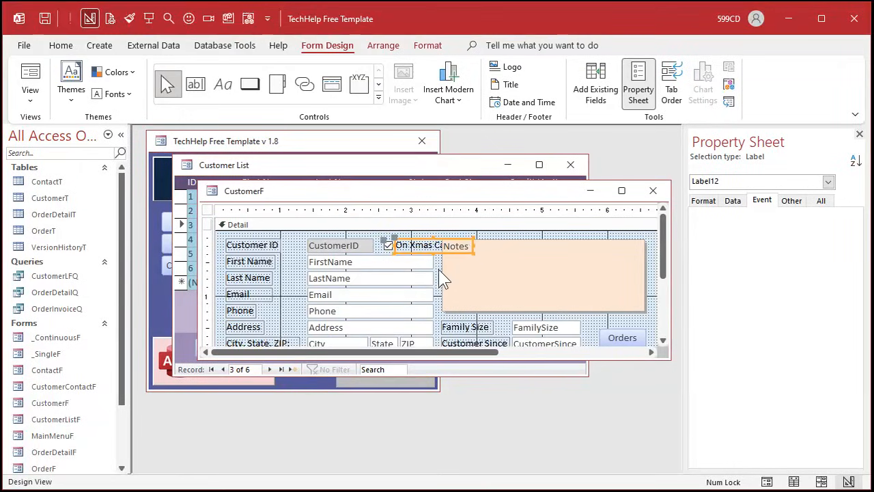
# - Shorten the Notes box on CustomerF from its upper edge so it clears the "On Xmas Card List" label
pyautogui.click(471, 265)
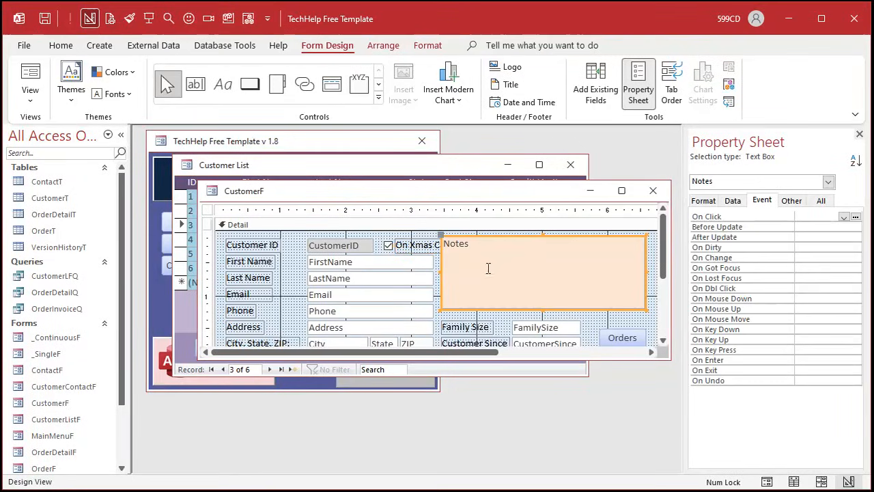
pyautogui.moveTo(461, 237); pyautogui.dragTo(459, 247)
pyautogui.moveTo(542, 244); pyautogui.dragTo(541, 257)
pyautogui.click(519, 253)
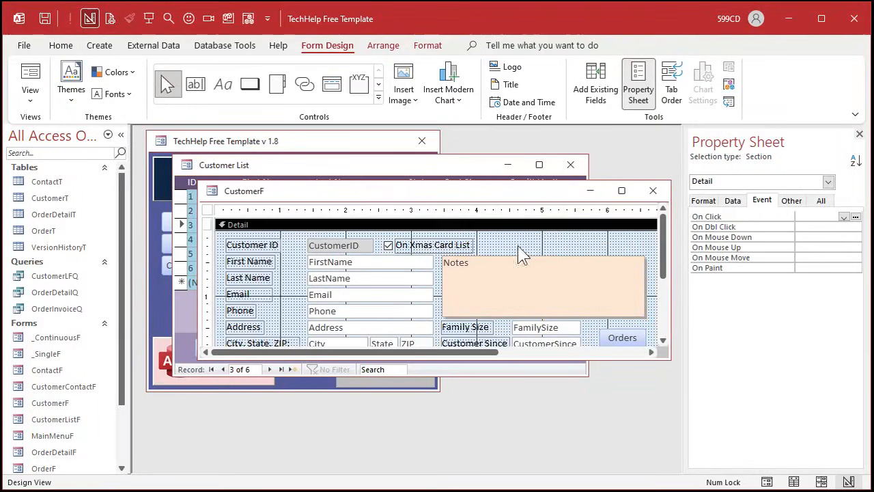
pyautogui.click(437, 244)
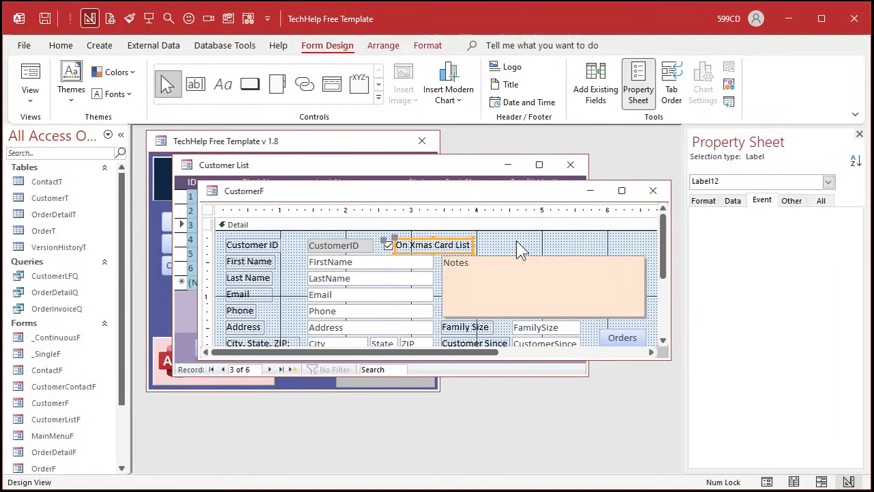
pyautogui.click(526, 241)
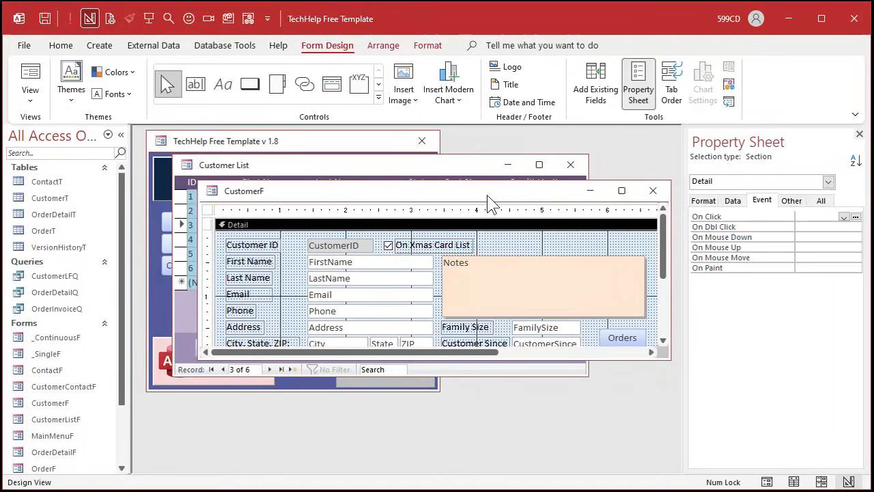
# - Move the CustomerF window aside, open the Customer List form in Design View and enlarge its window
pyautogui.moveTo(490, 201); pyautogui.dragTo(668, 304)
pyautogui.click(406, 171)
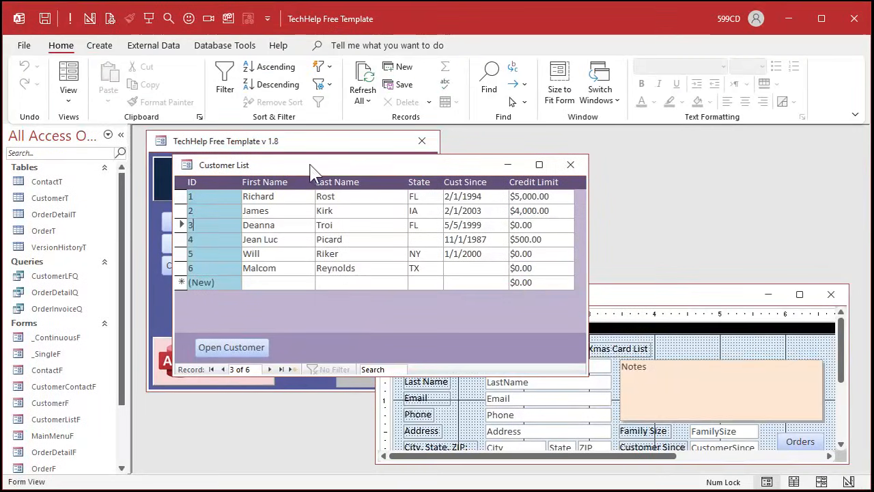
pyautogui.rightClick(381, 166)
pyautogui.click(436, 272)
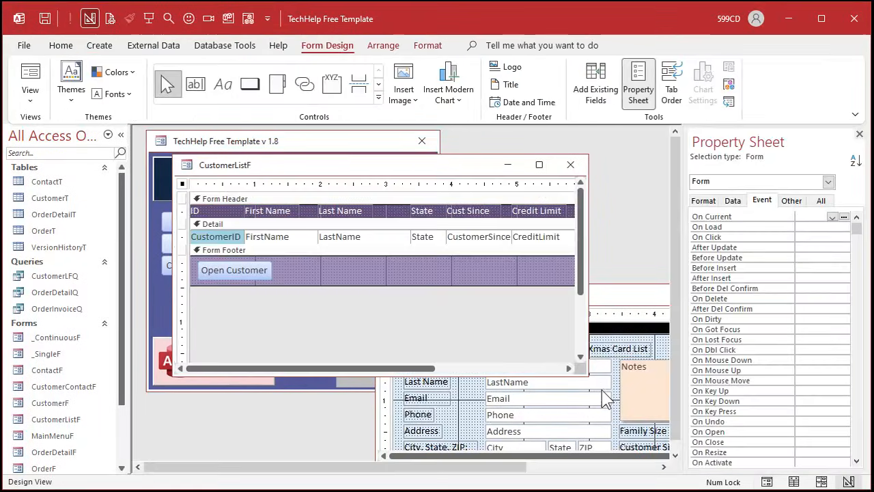
pyautogui.moveTo(584, 374); pyautogui.dragTo(645, 395)
# - Delete the State and Credit Limit fields from CustomerListF together with their header labels
pyautogui.click(418, 181)
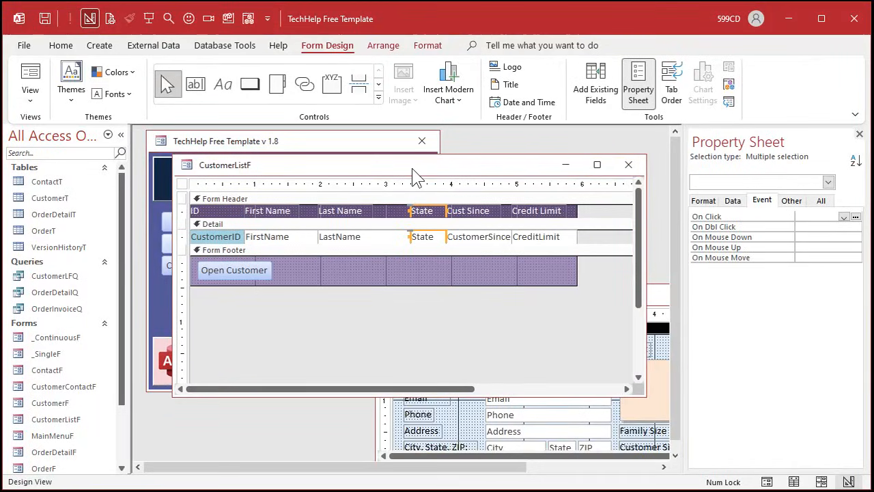
pyautogui.press('Delete')
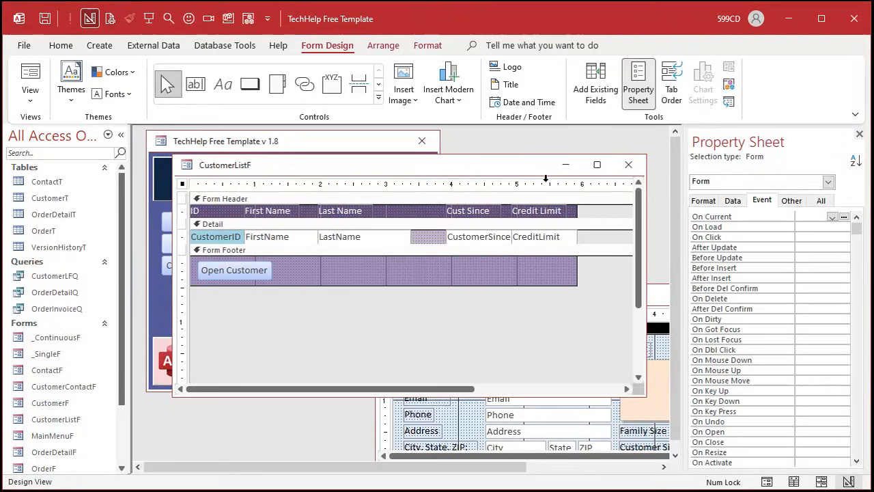
pyautogui.click(543, 183)
pyautogui.press('Delete')
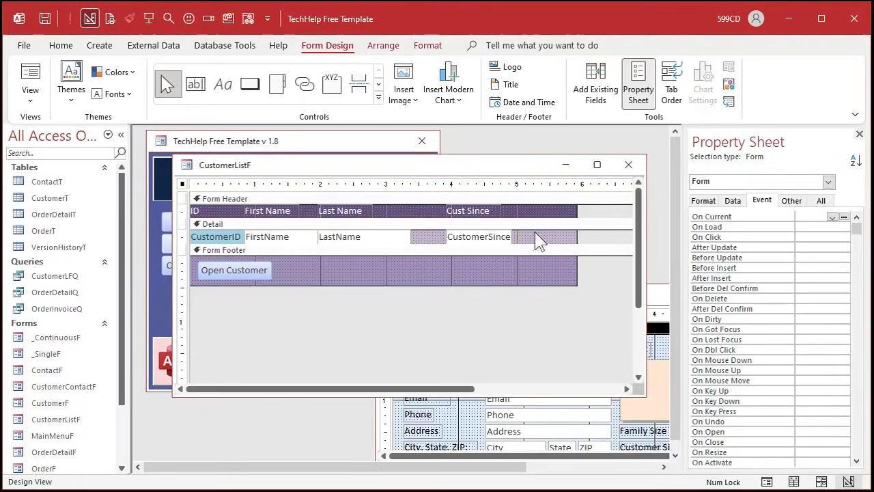
# - Move the CustomerSince field and its header label right, just past the 5.5-inch mark, leaving a gap after LastName
pyautogui.click(467, 183)
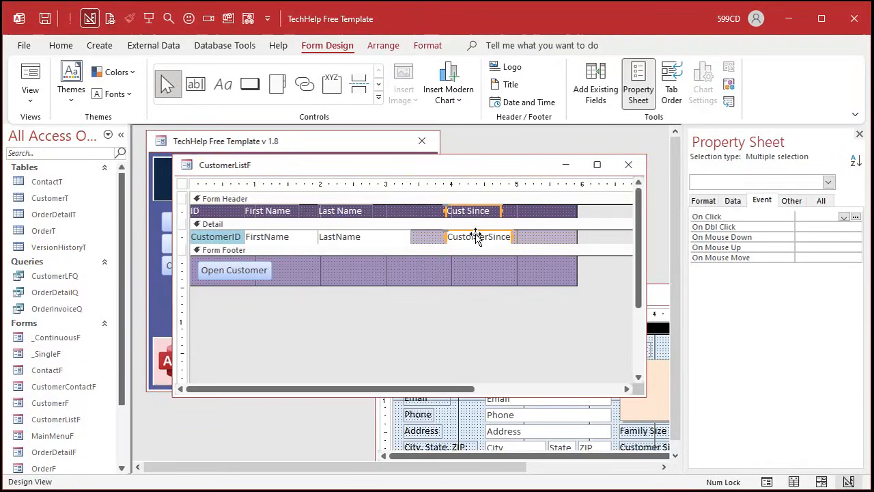
pyautogui.moveTo(476, 236); pyautogui.dragTo(581, 236)
pyautogui.click(489, 236)
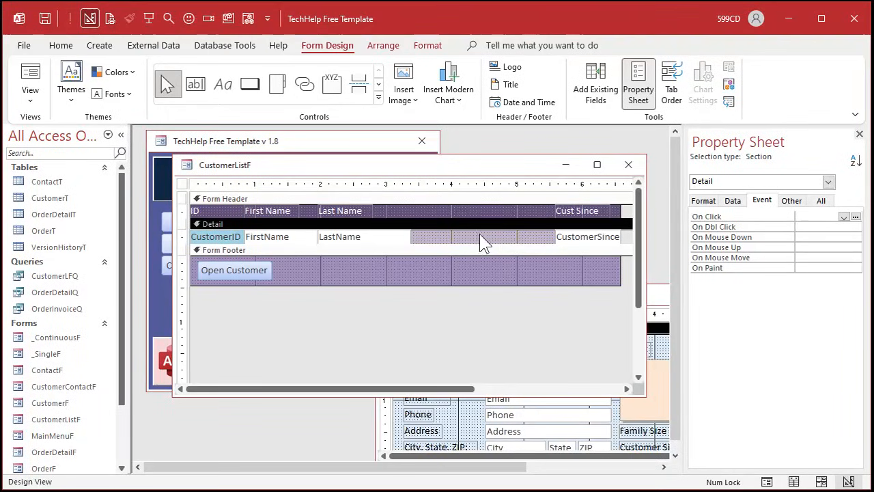
# - Copy the IsActive check box from CustomerF into the Detail section of CustomerListF, placing it just after LastName
pyautogui.click(661, 297)
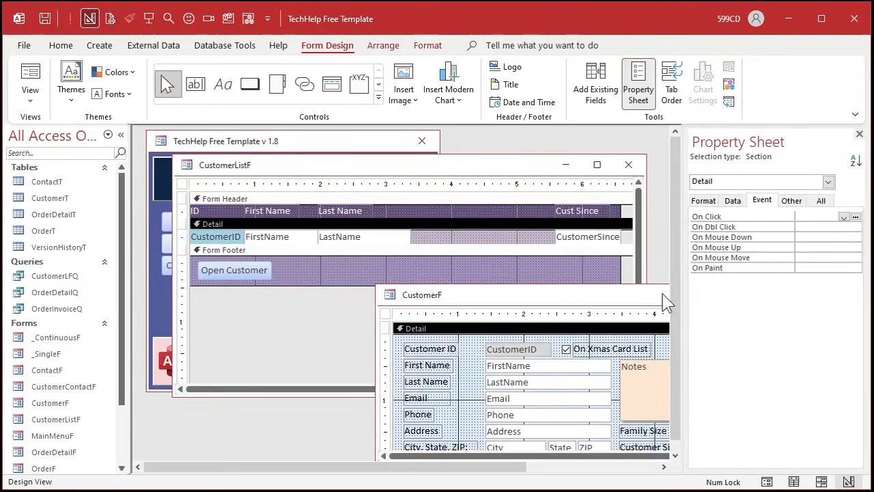
pyautogui.click(566, 350)
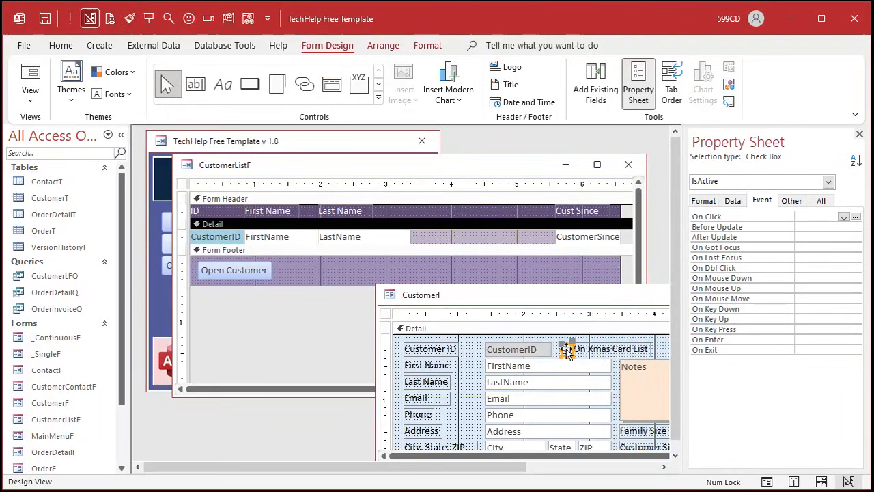
pyautogui.click(461, 239)
pyautogui.hotkey('ctrl', 'v')
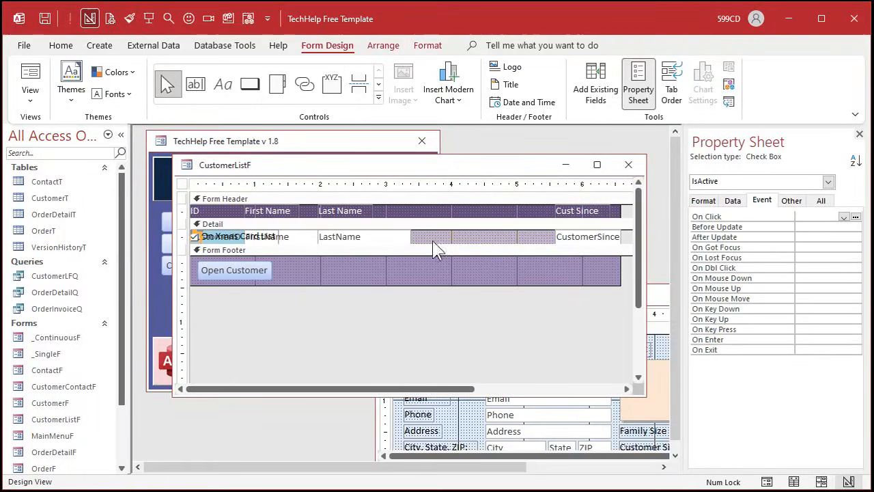
pyautogui.moveTo(250, 239); pyautogui.dragTo(517, 233)
pyautogui.click(461, 237)
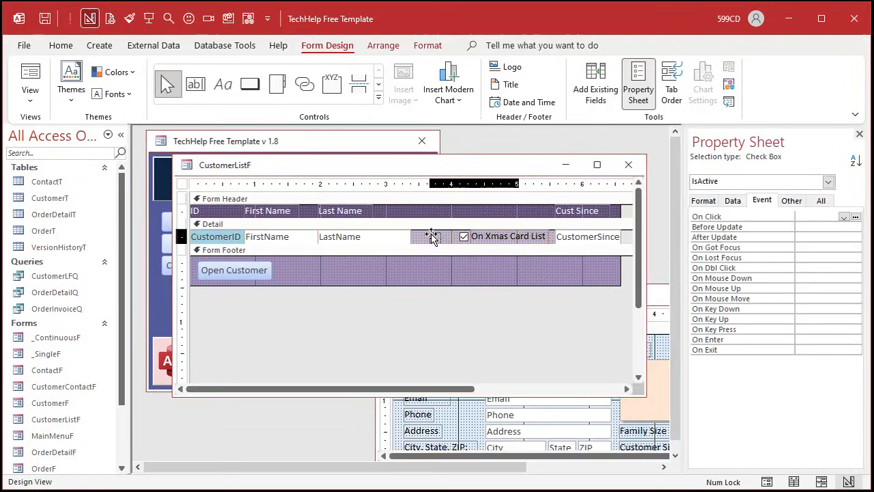
pyautogui.moveTo(431, 236); pyautogui.dragTo(433, 234)
# - Move the check box's "On Xmas Card List" label into the Form Header, placing it above the check box
pyautogui.click(474, 236)
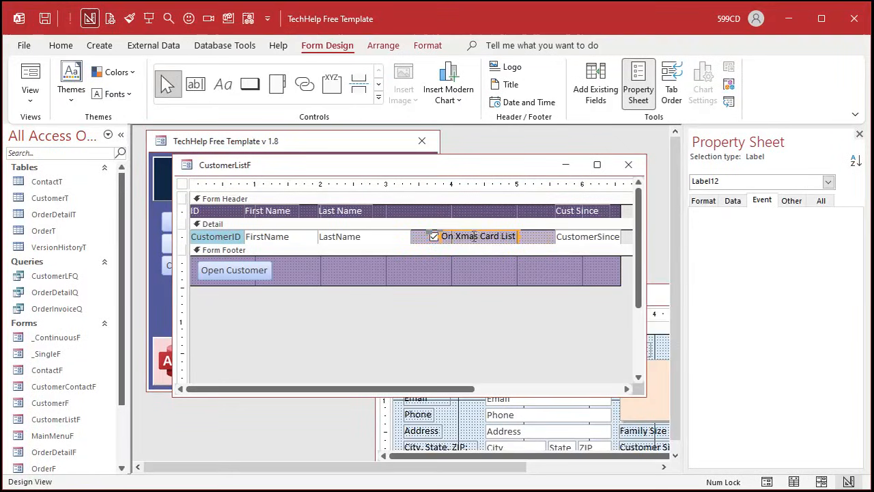
pyautogui.hotkey('ctrl', 'x')
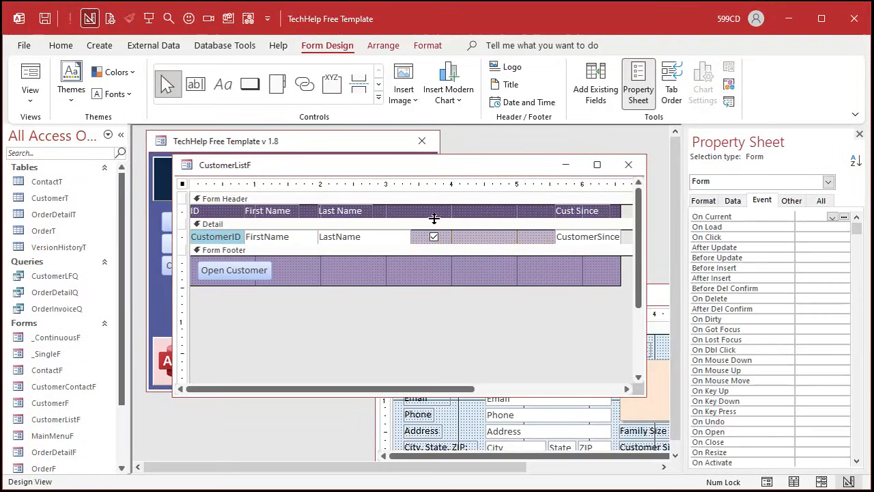
pyautogui.click(439, 213)
pyautogui.hotkey('ctrl', 'v')
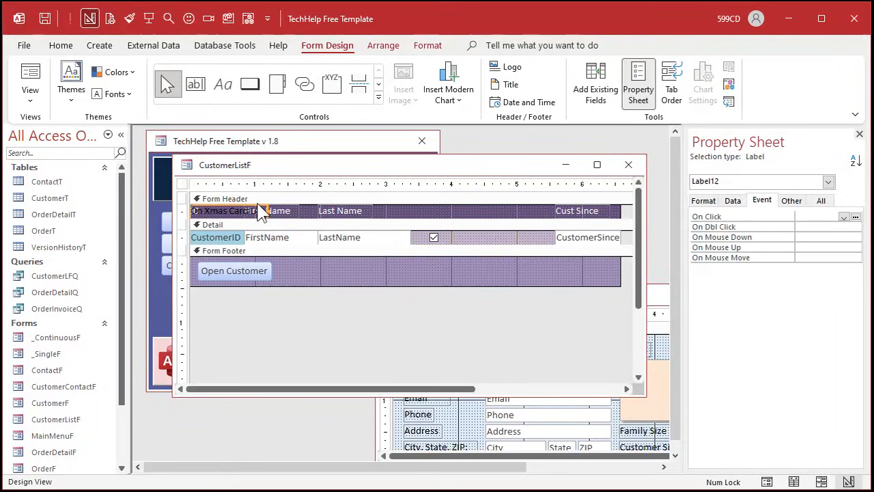
pyautogui.moveTo(257, 198); pyautogui.dragTo(485, 197)
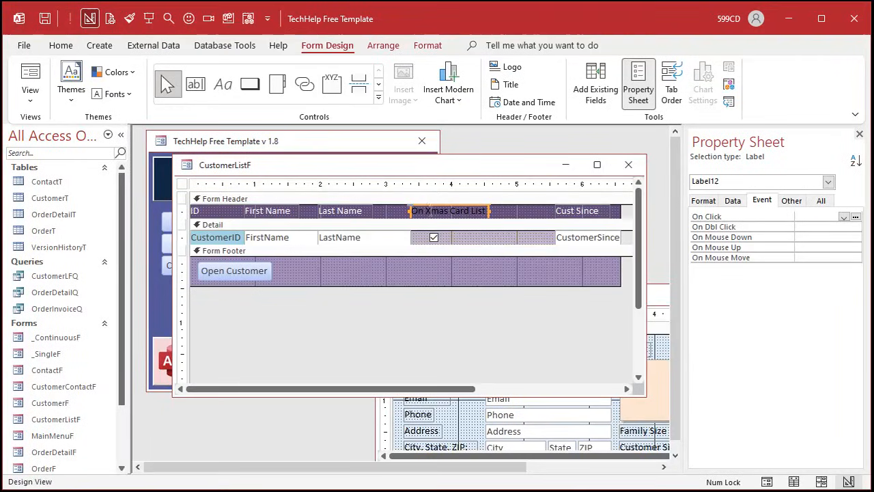
# - Shorten the new header label's text to "On List" and fit and align the label over the check box
pyautogui.click(427, 212)
pyautogui.moveTo(427, 212); pyautogui.dragTo(488, 205)
pyautogui.write('List')
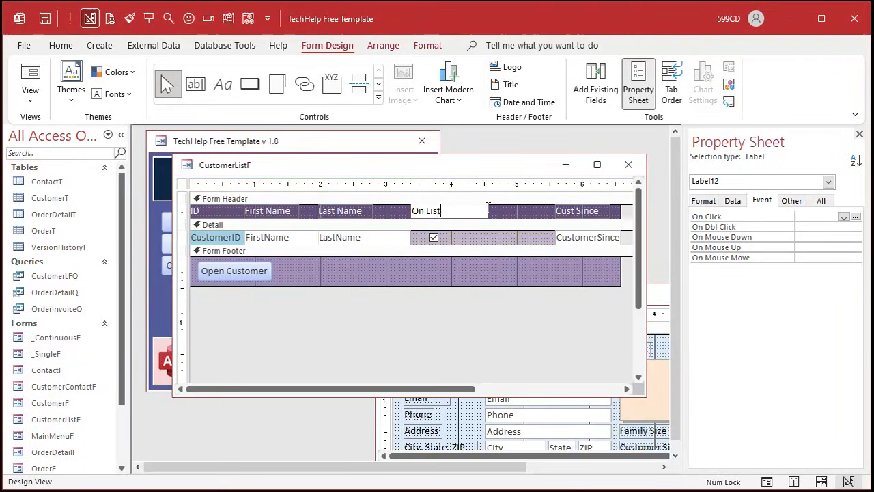
pyautogui.press('Return')
pyautogui.click(491, 212)
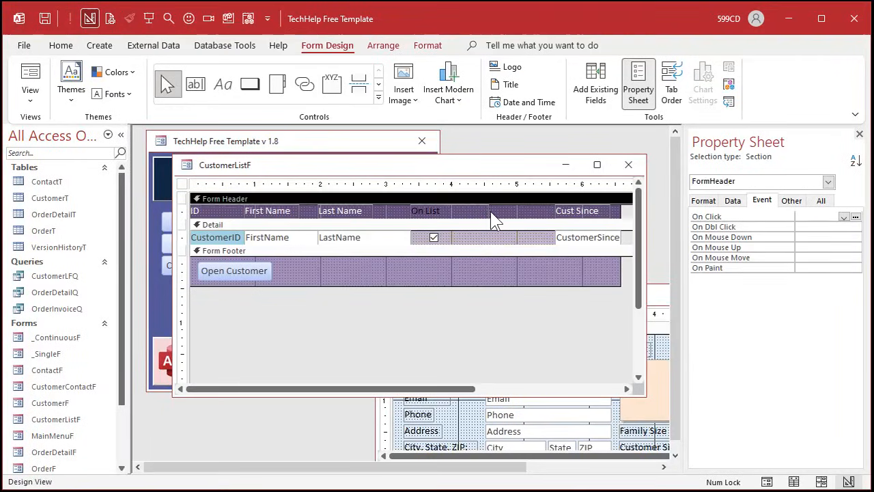
pyautogui.moveTo(469, 213); pyautogui.dragTo(449, 211)
# - Copy the Last Name header label's formatting onto the "On List" label with Format Painter
pyautogui.click(346, 211)
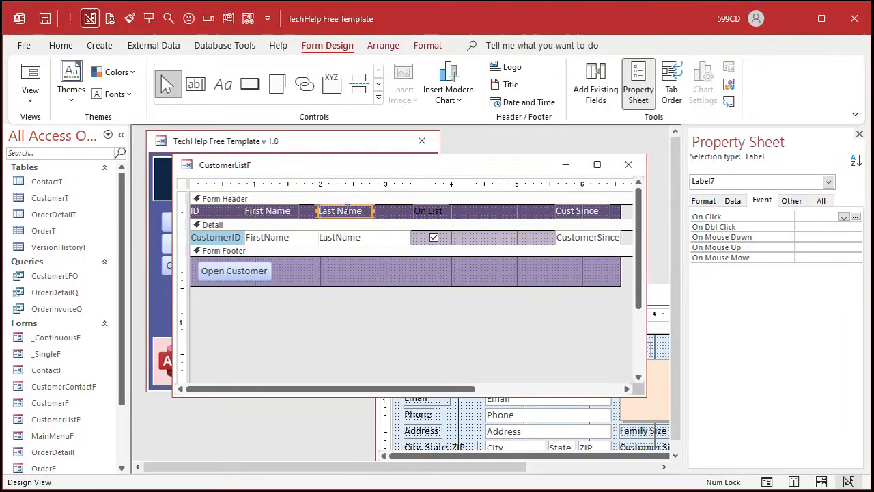
pyautogui.click(422, 48)
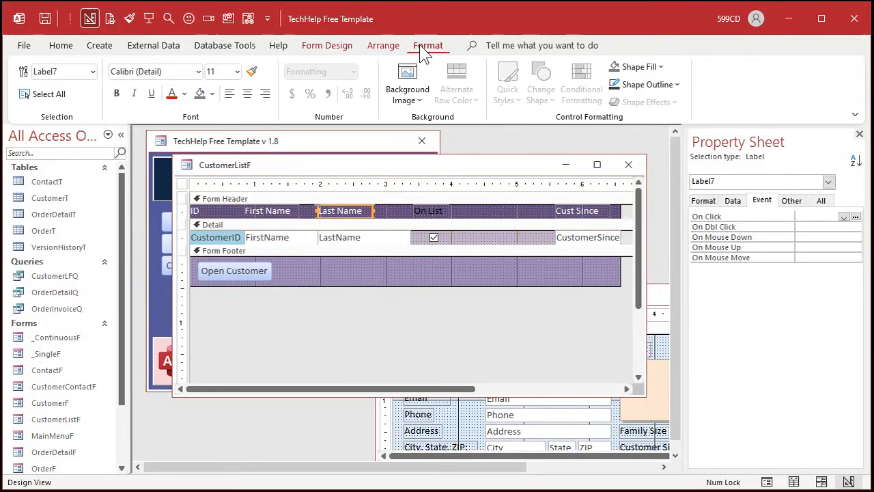
pyautogui.click(130, 18)
pyautogui.click(433, 213)
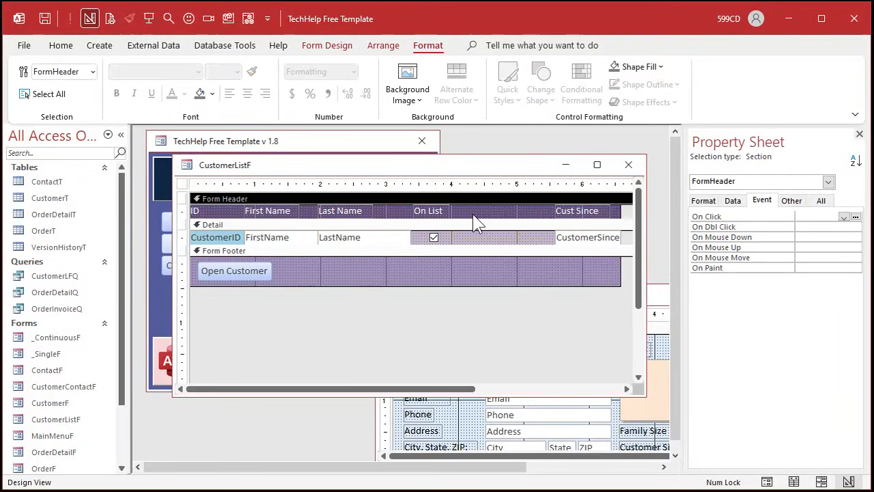
# - Reposition the IsActive check box in the Detail section so it sits centred under the "On List" header label
pyautogui.click(431, 236)
pyautogui.click(442, 233)
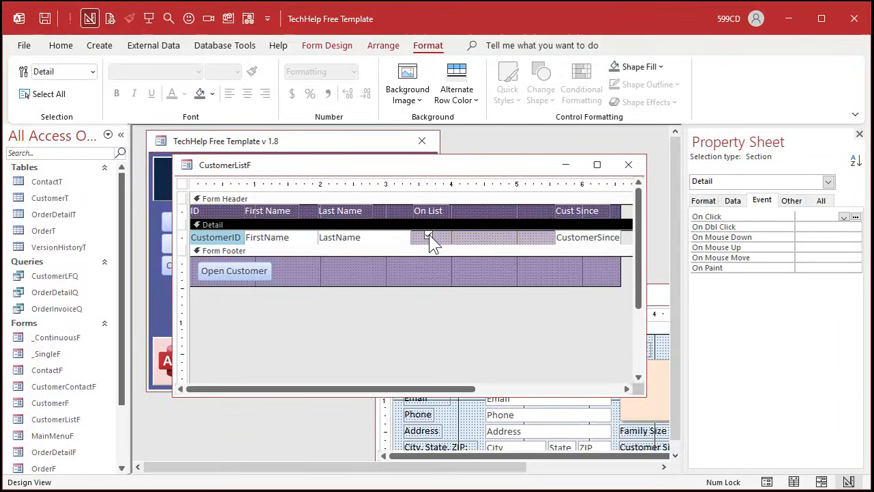
pyautogui.click(429, 237)
pyautogui.moveTo(429, 235); pyautogui.dragTo(430, 238)
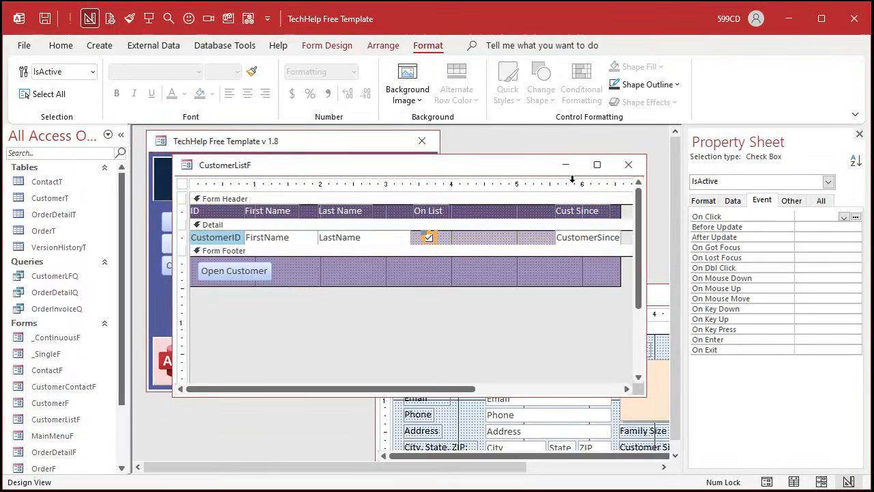
# - Move the "Cust Since" label and CustomerSince text box beside the check box column, and narrow the form to their outer edge
pyautogui.click(572, 182)
pyautogui.moveTo(577, 218); pyautogui.dragTo(489, 219)
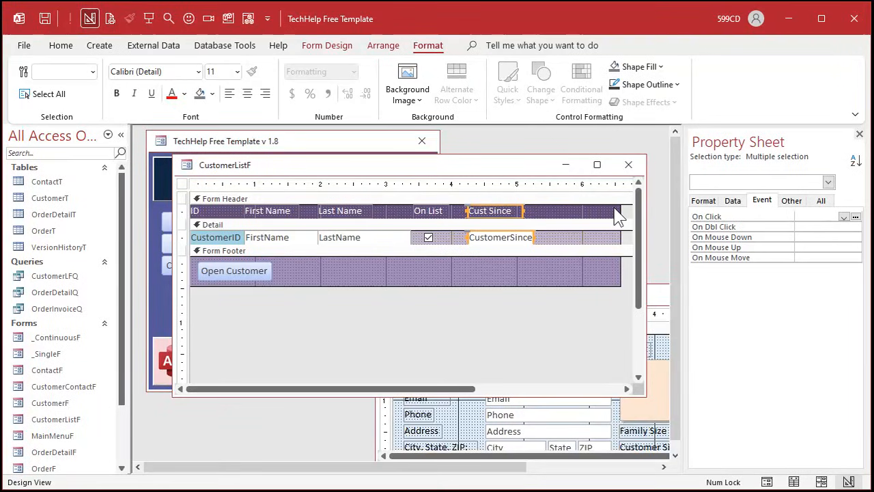
pyautogui.moveTo(620, 206); pyautogui.dragTo(533, 207)
pyautogui.click(482, 265)
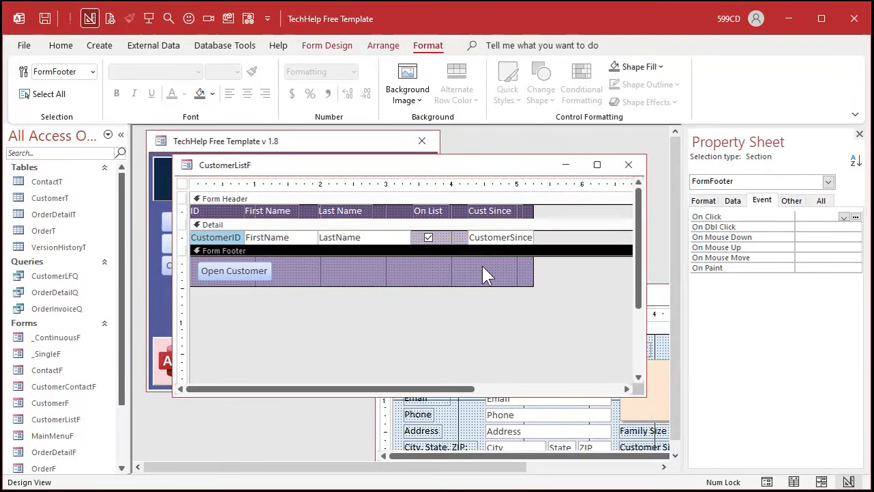
# - Close the CustomerListF and CustomerF designs, view the customer list in Form view to check the On List column, and close it
pyautogui.click(628, 165)
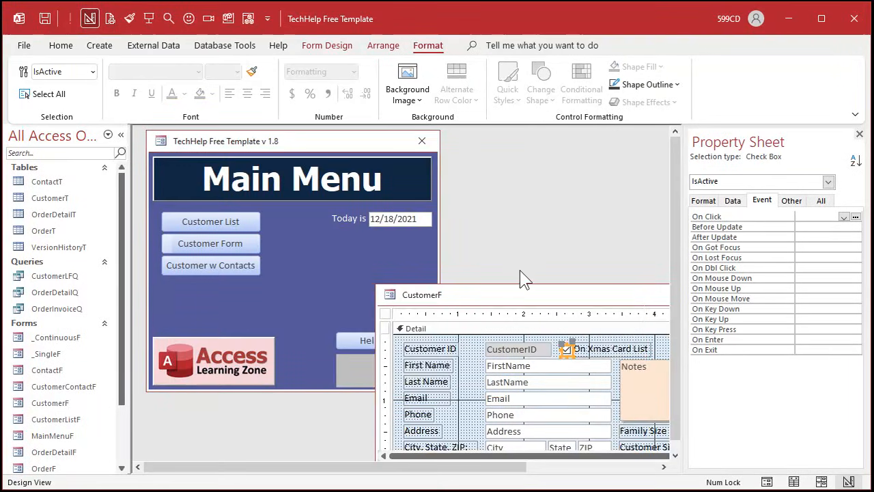
pyautogui.doubleClick(390, 296)
pyautogui.click(390, 303)
pyautogui.click(211, 221)
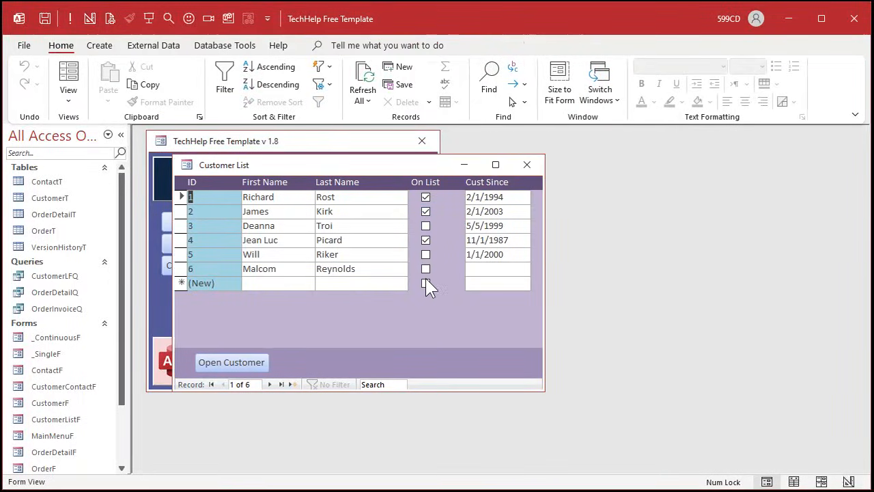
pyautogui.click(426, 239)
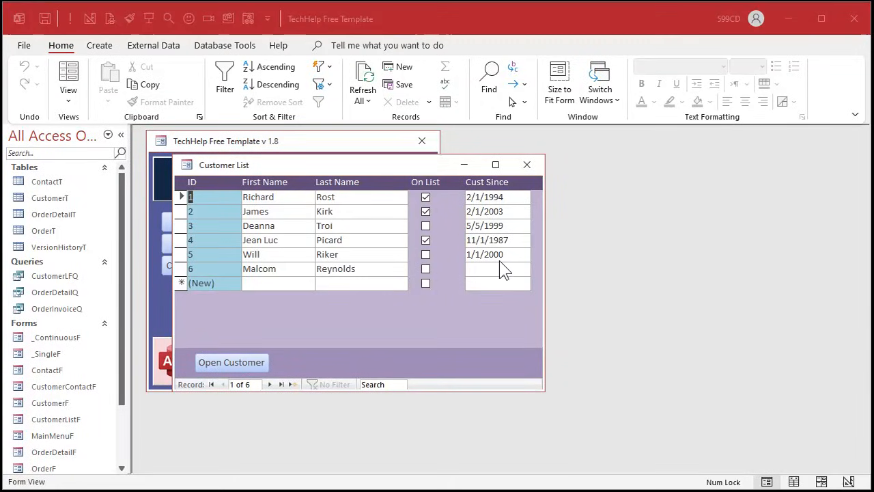
pyautogui.click(527, 164)
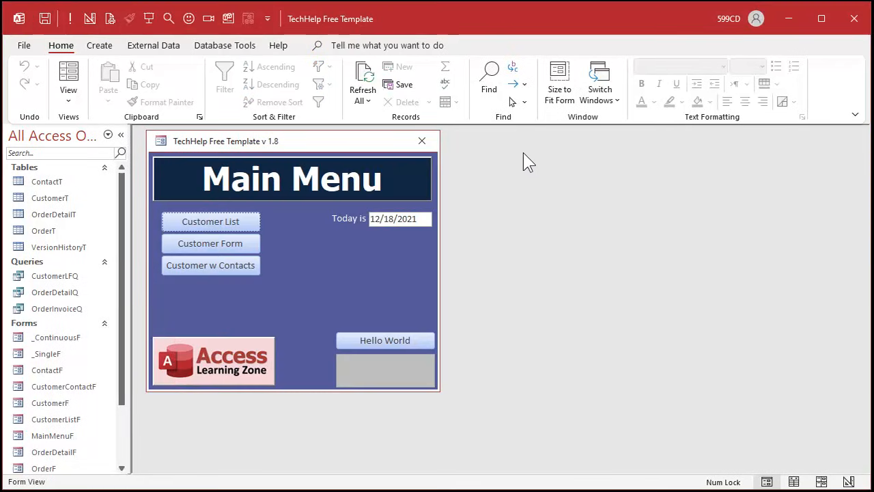
# - Open the CustomerT table in Design View and rename the CustomerSince field to LastSent
pyautogui.rightClick(63, 196)
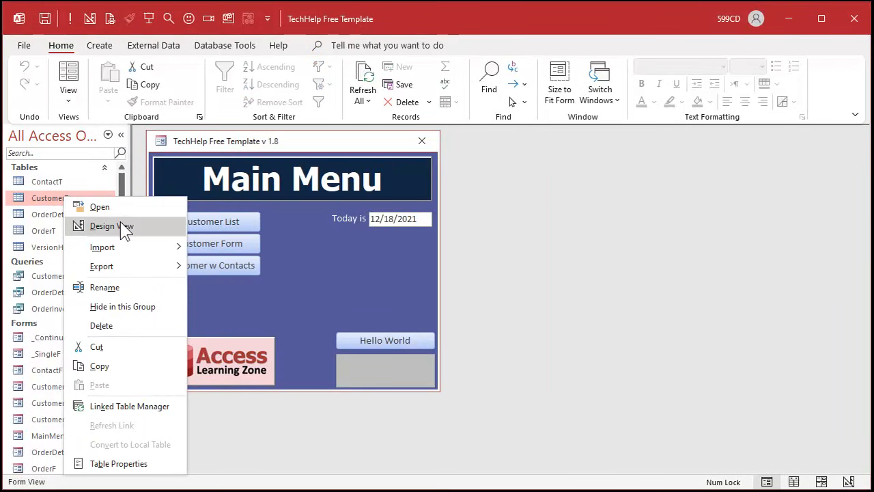
pyautogui.click(119, 225)
pyautogui.scroll(-2, 242, 251)
pyautogui.scroll(-1, 241, 254)
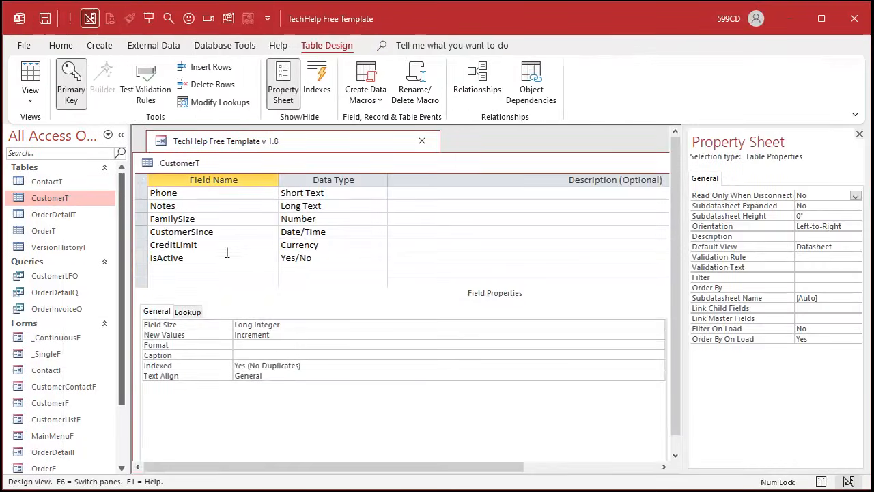
pyautogui.click(226, 232)
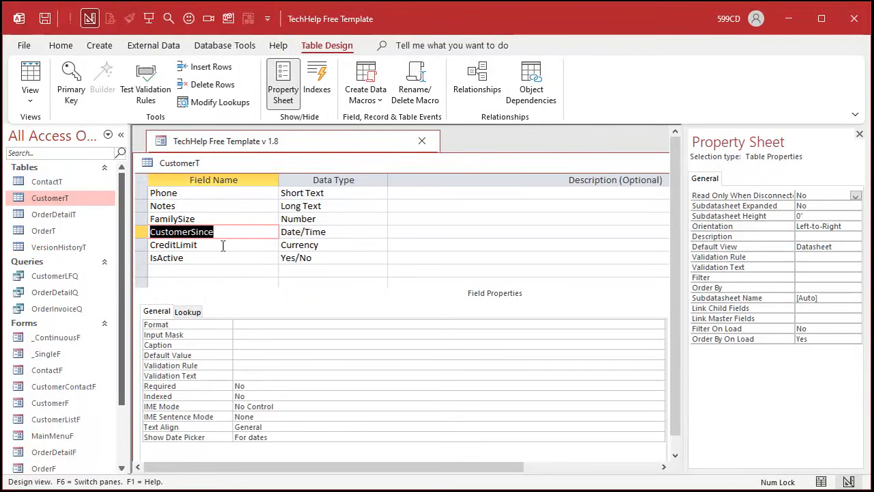
pyautogui.write('LastL')
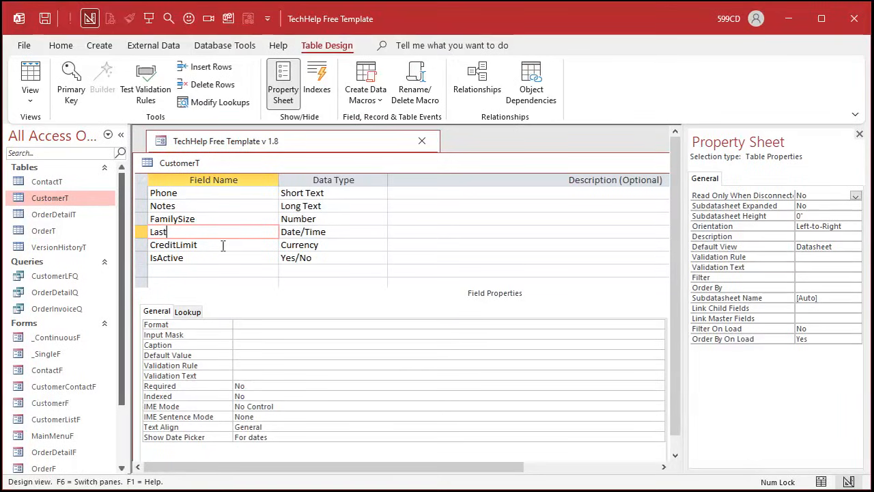
pyautogui.press('Tab')
pyautogui.press('Tab')
pyautogui.press('Tab')
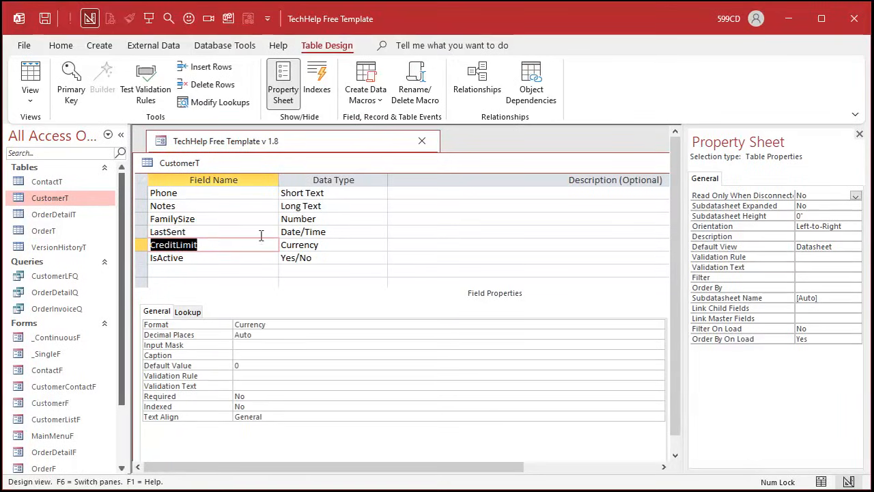
# - Add a LastReceived field with the Date/Time data type at the end of CustomerT
pyautogui.click(220, 271)
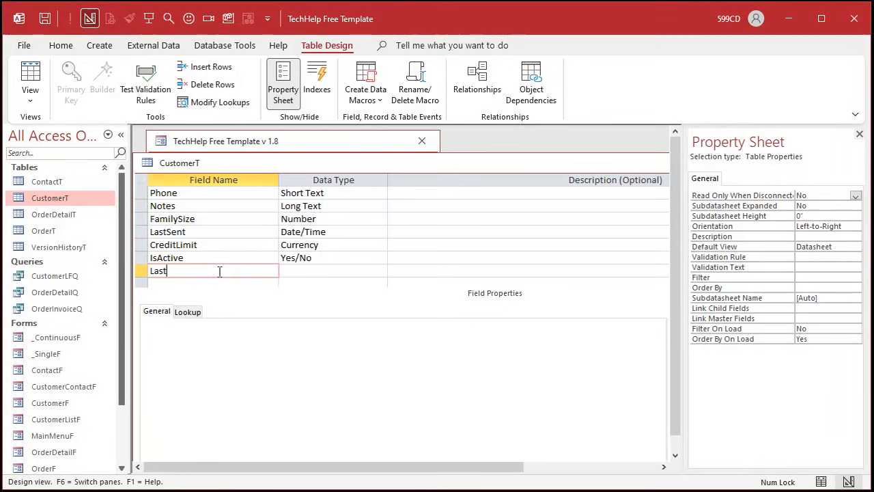
pyautogui.write('LastReceived')
pyautogui.press('Tab')
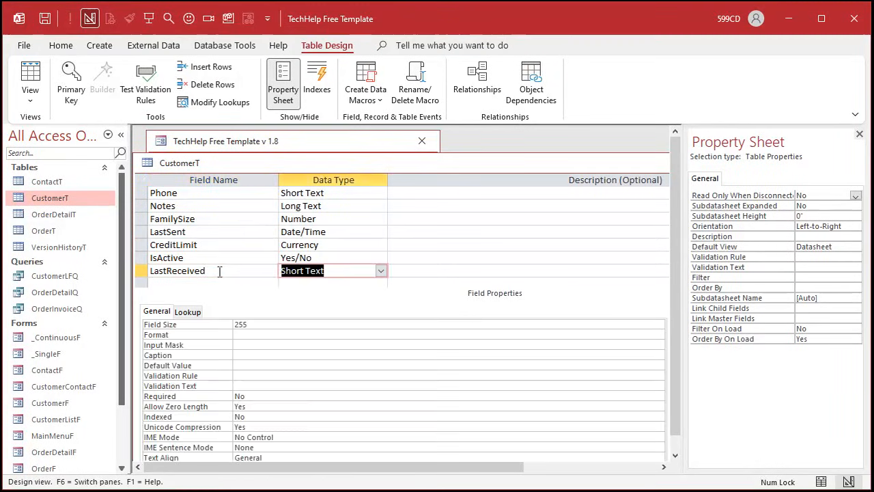
pyautogui.write('d')
pyautogui.press('Tab')
pyautogui.press('Tab')
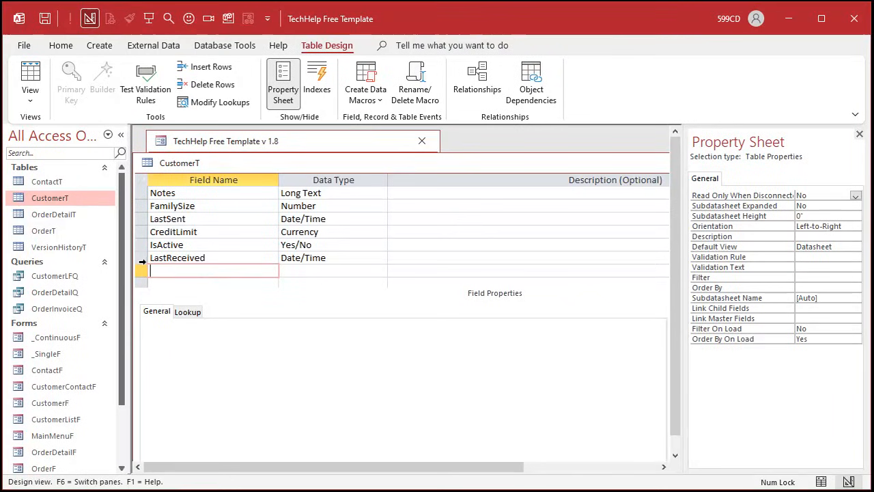
# - Move the LastReceived field directly below LastSent and close the CustomerT table
pyautogui.click(142, 259)
pyautogui.moveTo(142, 263); pyautogui.dragTo(141, 234)
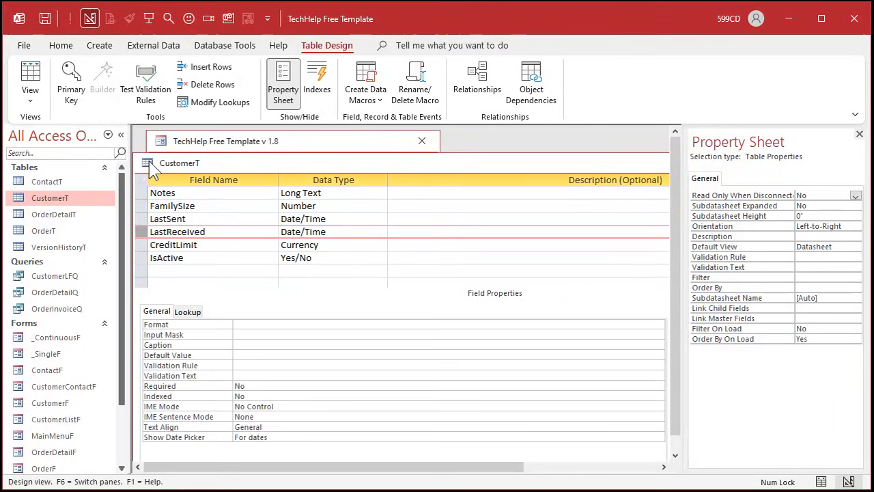
pyautogui.doubleClick(149, 161)
# - Open the customer list form in Design View and rename the CustomerSince text box to LastSent, matching its control source
pyautogui.click(227, 220)
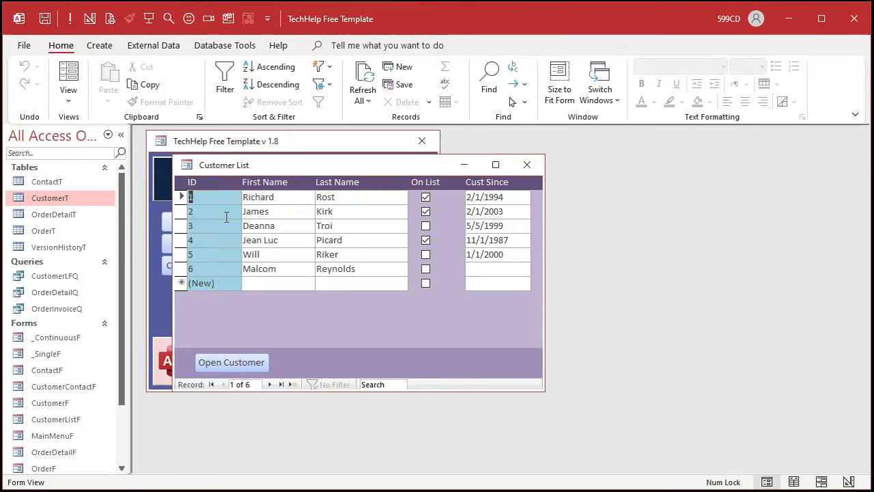
pyautogui.rightClick(407, 325)
pyautogui.click(482, 371)
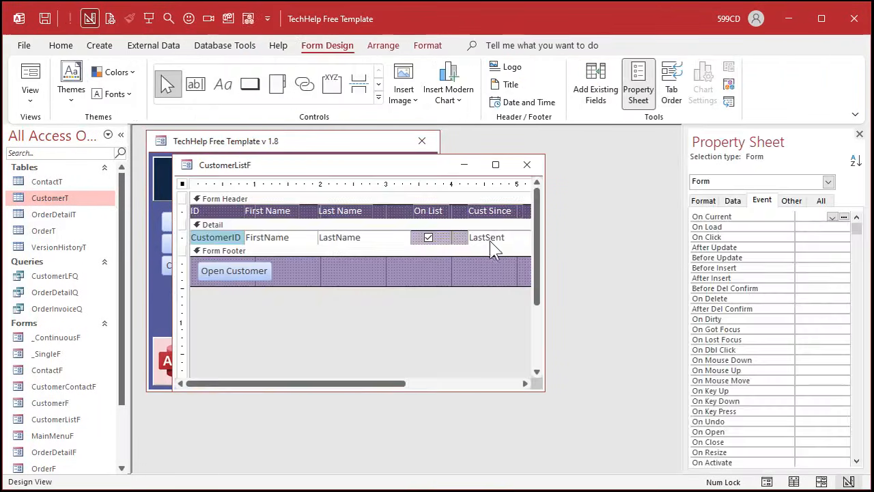
pyautogui.click(819, 202)
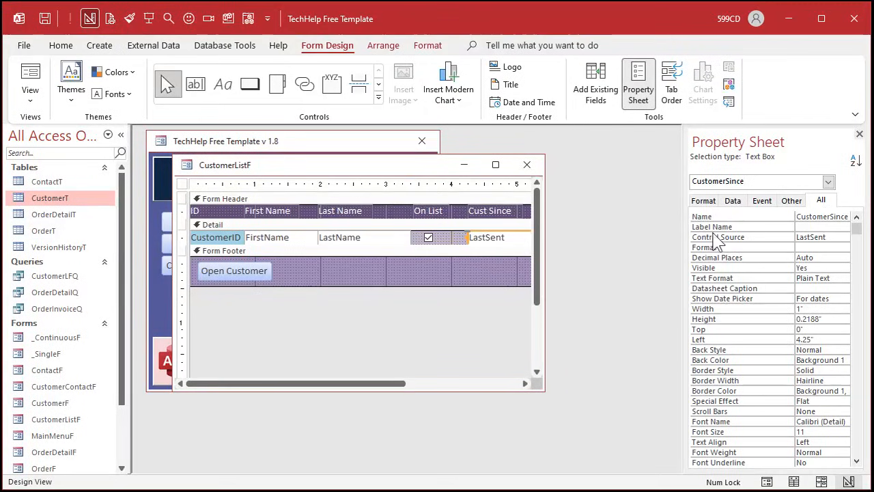
pyautogui.moveTo(685, 227); pyautogui.dragTo(579, 226)
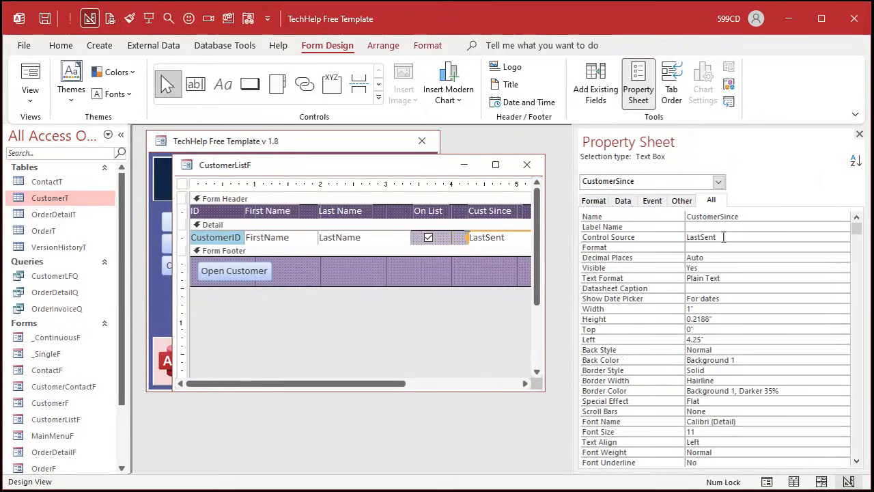
pyautogui.click(665, 236)
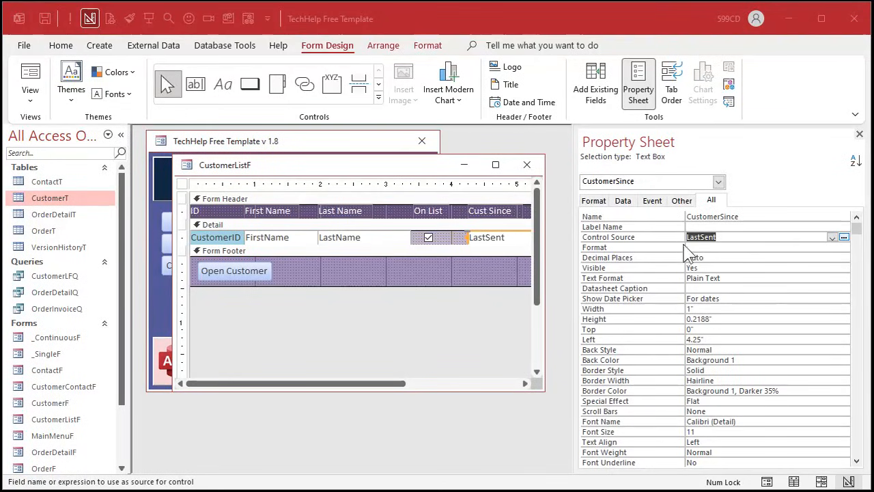
pyautogui.moveTo(717, 240); pyautogui.dragTo(677, 238)
pyautogui.hotkey('ctrl', 'c')
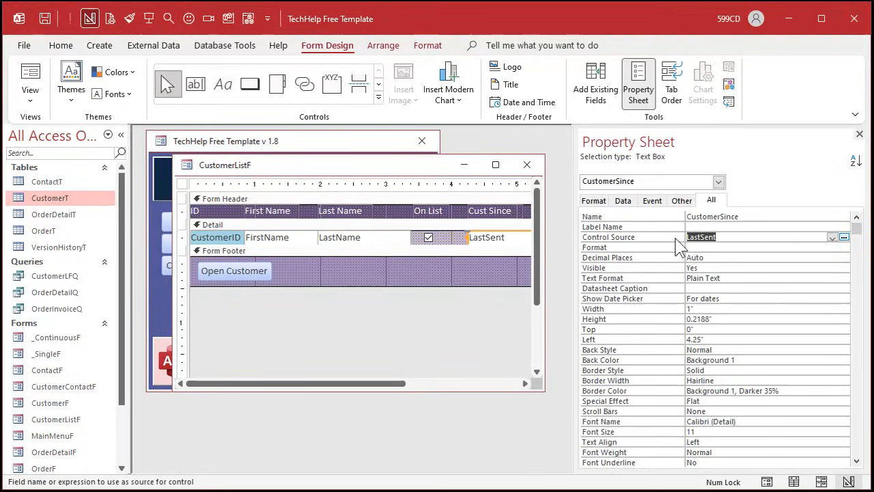
pyautogui.click(670, 218)
pyautogui.hotkey('ctrl', 'v')
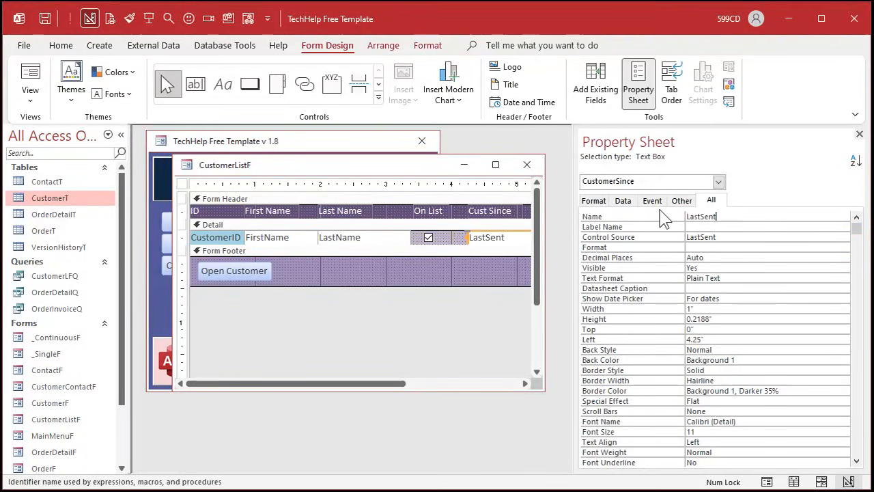
# - Change the "Cust Since" header label's caption to "Last Sent"
pyautogui.click(507, 209)
pyautogui.click(507, 209)
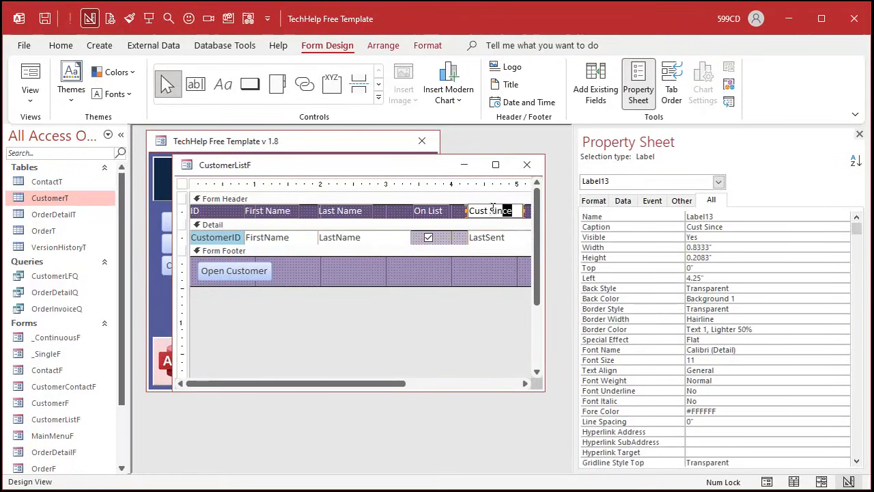
pyautogui.moveTo(516, 211); pyautogui.dragTo(450, 208)
pyautogui.write('La')
pyautogui.press('Return')
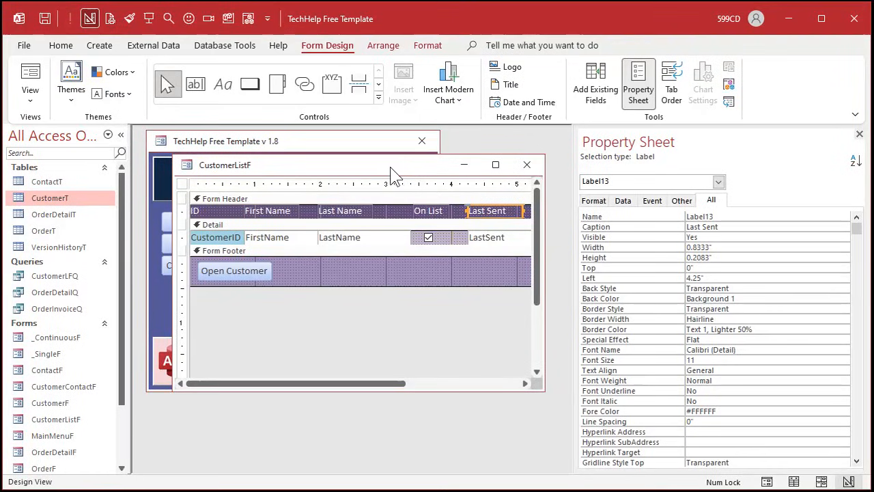
# - Enlarge the CustomerListF window and extend the form's width past the 6-inch mark to make room for another column
pyautogui.moveTo(391, 170); pyautogui.dragTo(336, 170)
pyautogui.moveTo(491, 266); pyautogui.dragTo(571, 267)
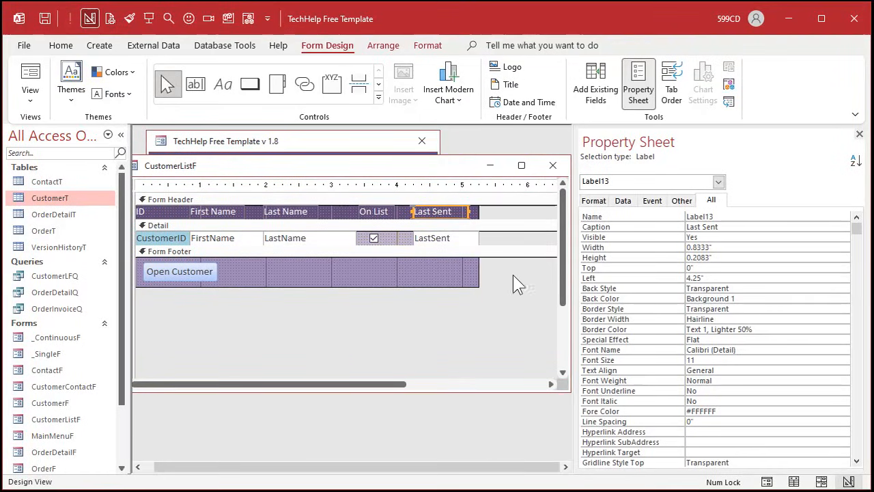
pyautogui.moveTo(480, 269); pyautogui.dragTo(549, 271)
# - Duplicate the "Last Sent" label and LastSent text box, place the copies beside the originals, and shrink the sections back to one row
pyautogui.keyDown('shift'); pyautogui.click(445, 236); pyautogui.keyUp('shift')
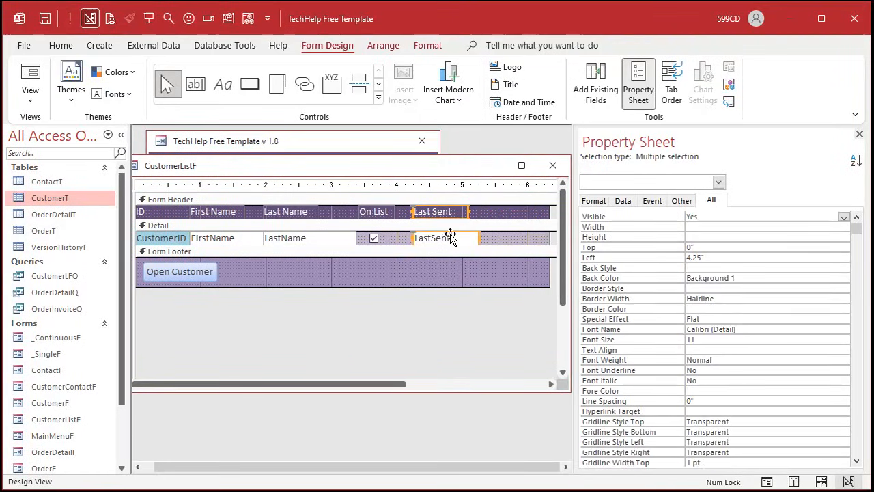
pyautogui.hotkey('ctrl', 'c')
pyautogui.hotkey('ctrl', 'v')
pyautogui.click(484, 221)
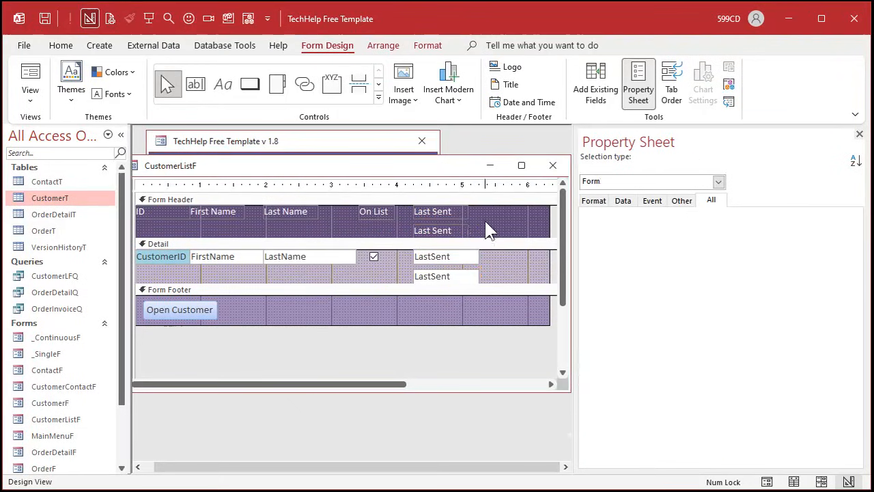
pyautogui.moveTo(462, 228); pyautogui.dragTo(514, 209)
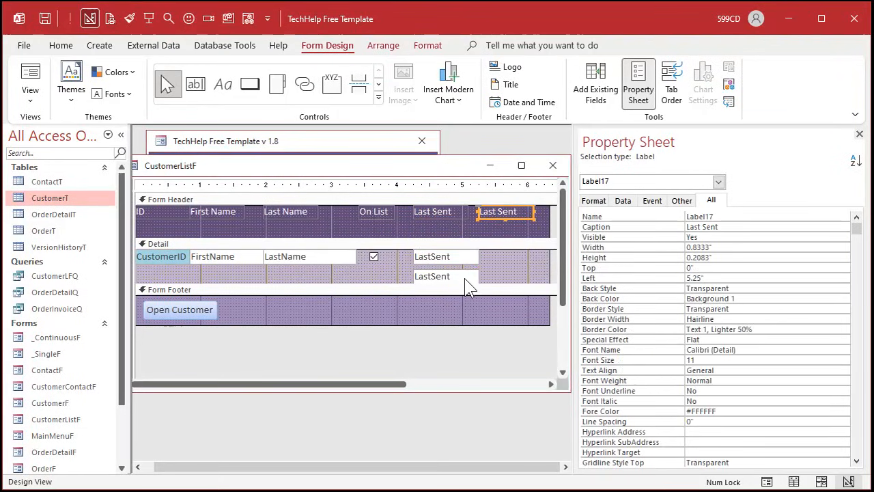
pyautogui.moveTo(468, 281); pyautogui.dragTo(542, 220)
# - Change the duplicated header label's caption to "Last Rcvd"
pyautogui.click(510, 203)
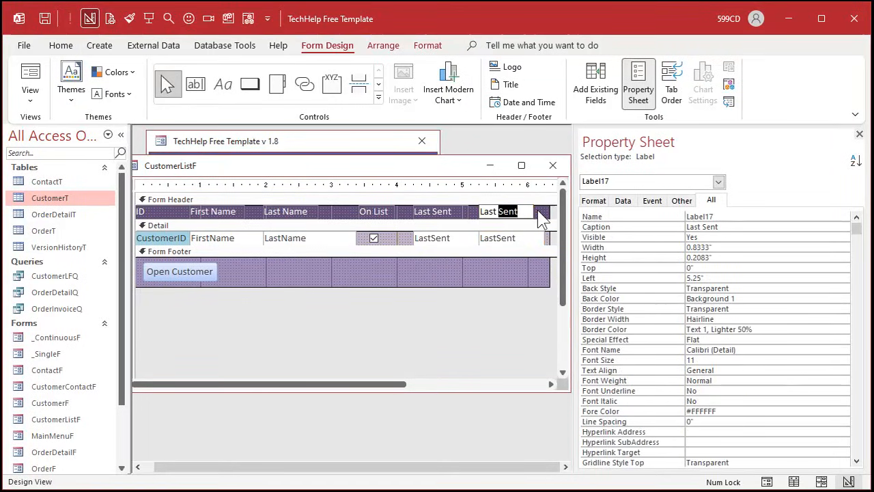
pyautogui.write('Rcvd')
# - Set the duplicated text box's control source to LastReceived and name the text box LastReceived as well
pyautogui.click(506, 238)
pyautogui.click(818, 239)
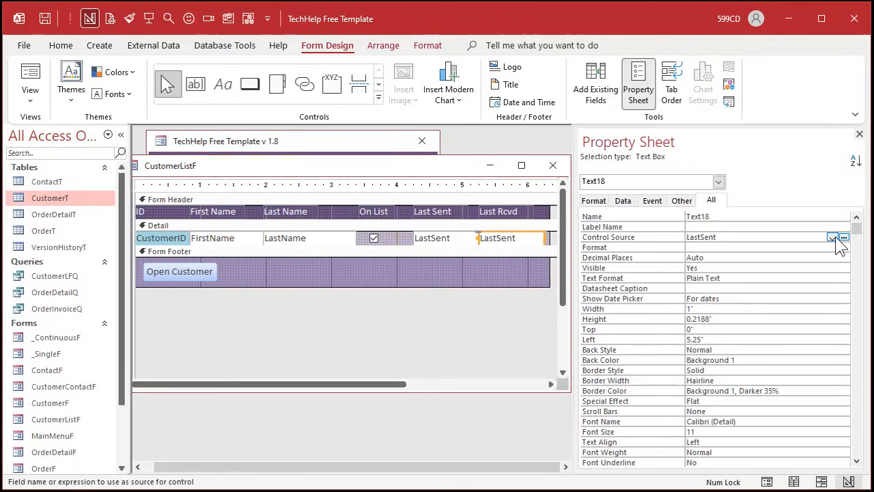
pyautogui.click(832, 237)
pyautogui.click(763, 373)
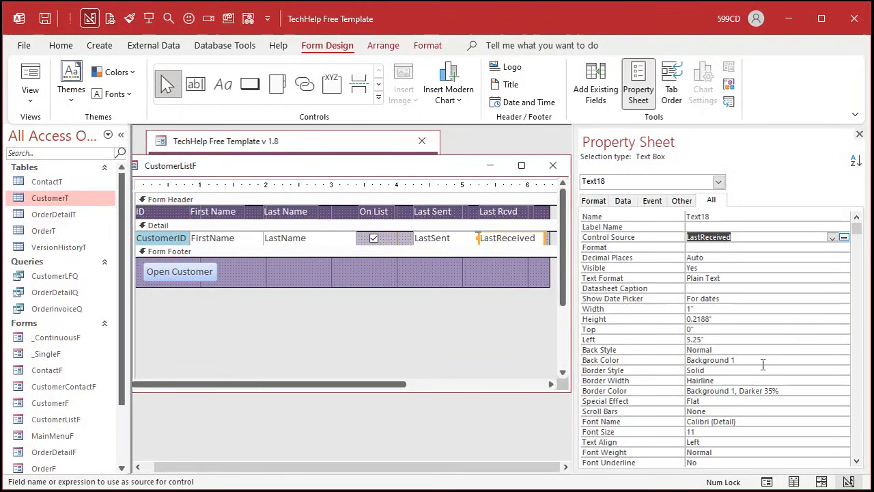
pyautogui.click(666, 218)
pyautogui.hotkey('ctrl', 'v')
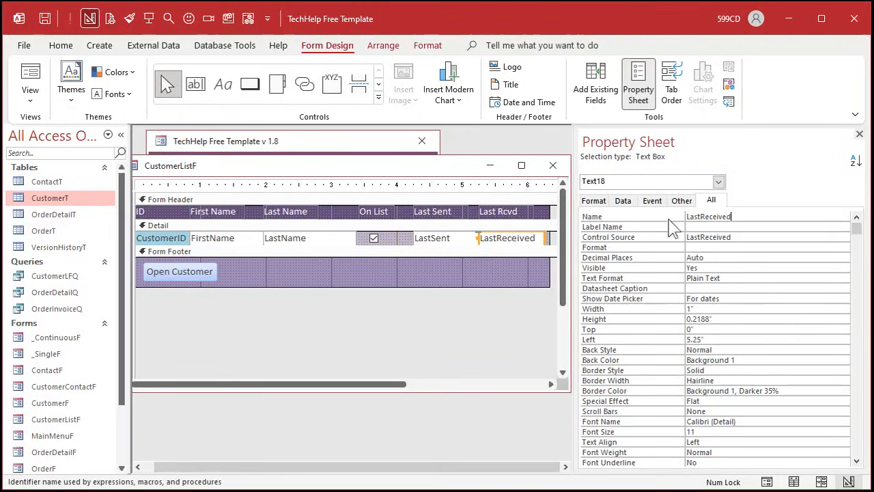
pyautogui.click(487, 265)
pyautogui.click(385, 226)
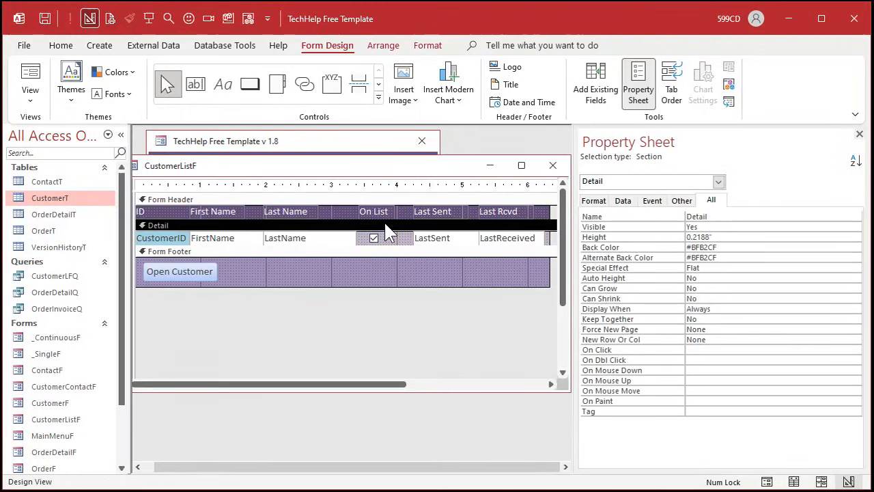
# - Apply automatic tab ordering to the Detail section of the CustomerListF form
pyautogui.click(671, 80)
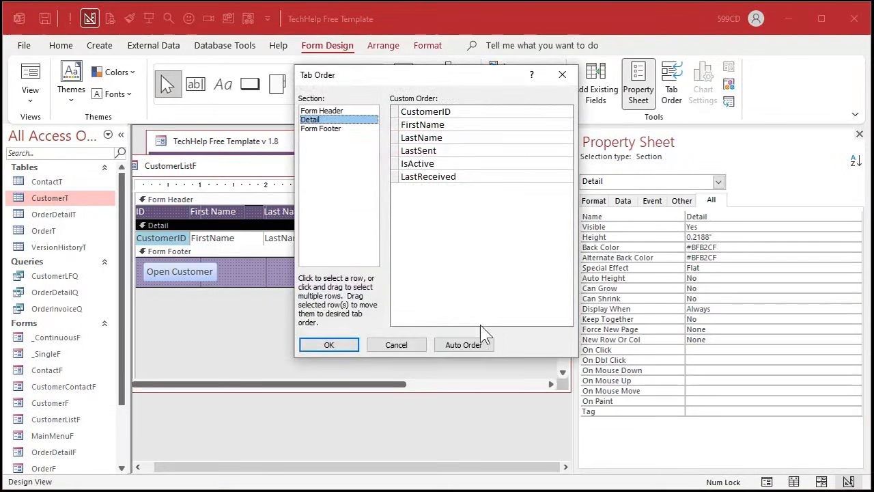
pyautogui.click(472, 343)
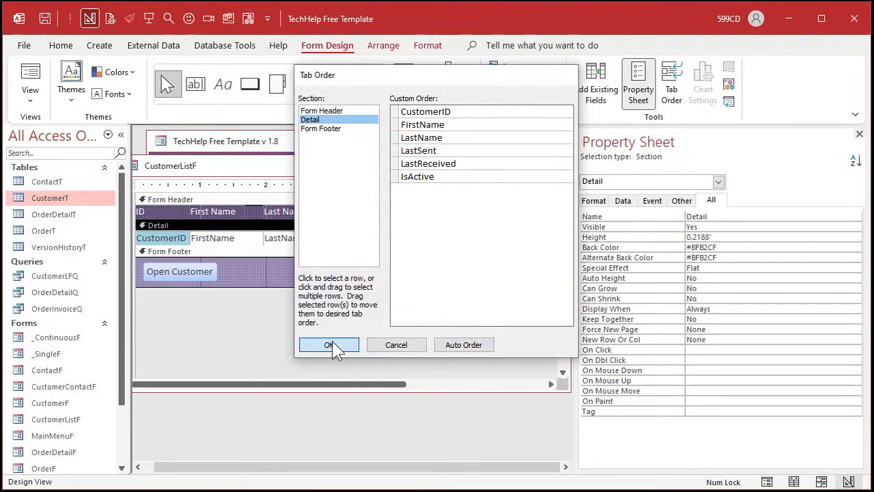
pyautogui.click(334, 346)
# - Move the On List label and check box after Last Rcvd, and shift these three columns back beside Last Name
pyautogui.moveTo(385, 385); pyautogui.dragTo(464, 379)
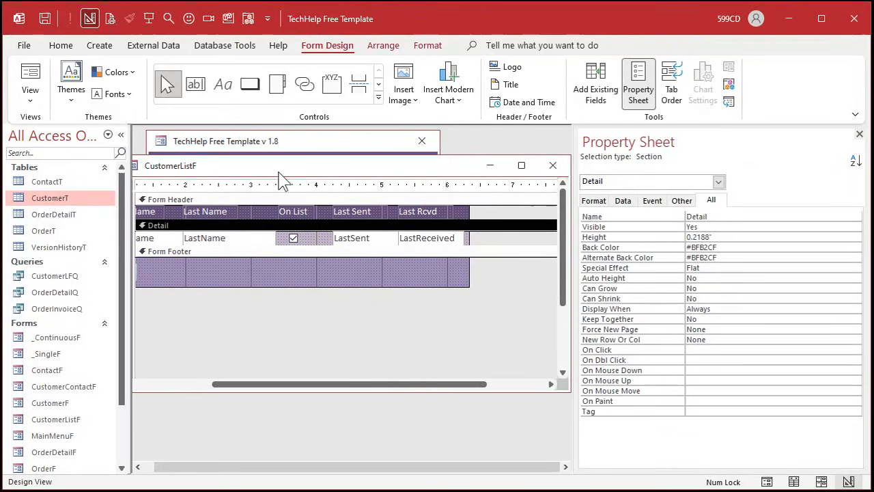
pyautogui.moveTo(278, 172); pyautogui.dragTo(493, 204)
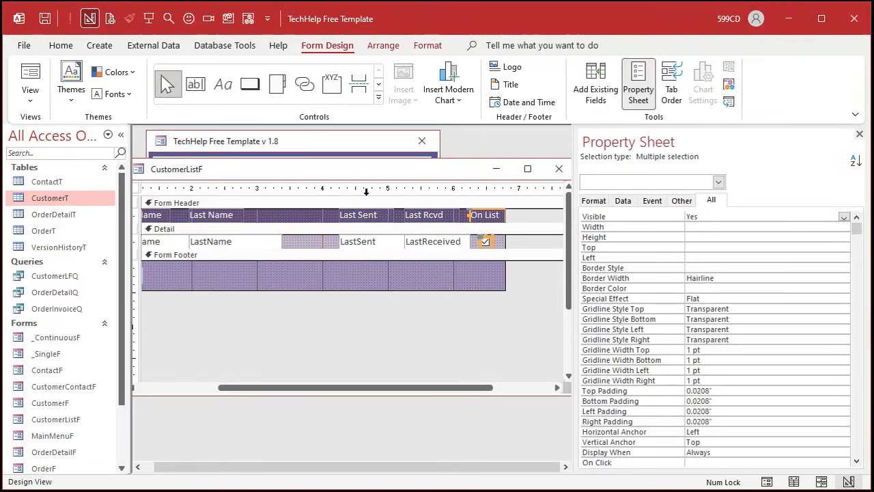
pyautogui.moveTo(366, 191); pyautogui.dragTo(514, 190)
pyautogui.moveTo(377, 213); pyautogui.dragTo(318, 213)
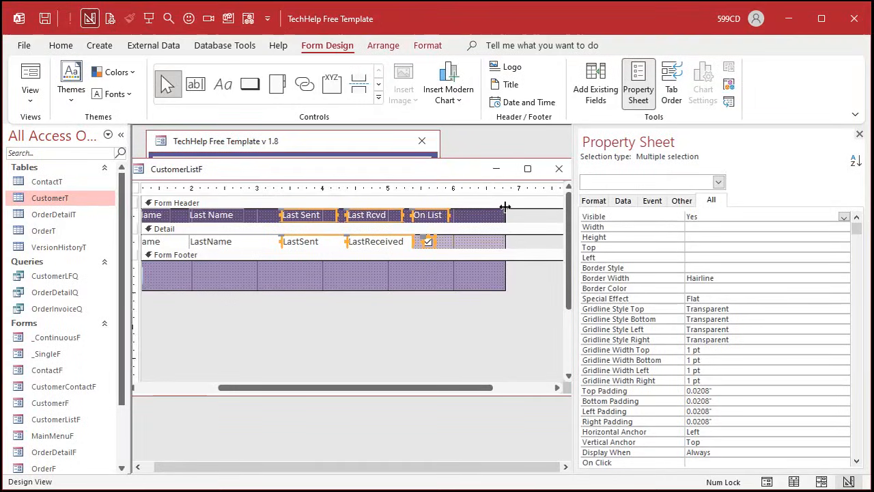
# - Trim the form's width to about the 6-inch mark and reapply automatic tab order to the Detail section
pyautogui.moveTo(505, 207); pyautogui.dragTo(454, 204)
pyautogui.click(432, 278)
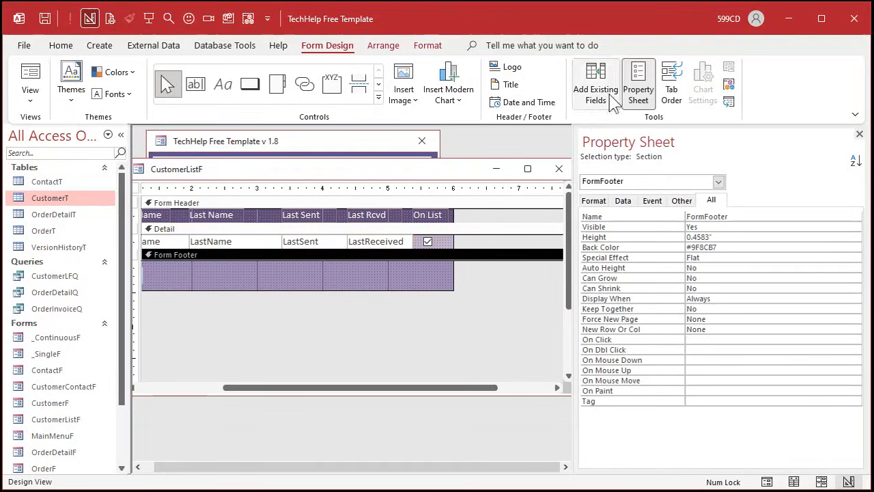
pyautogui.click(669, 83)
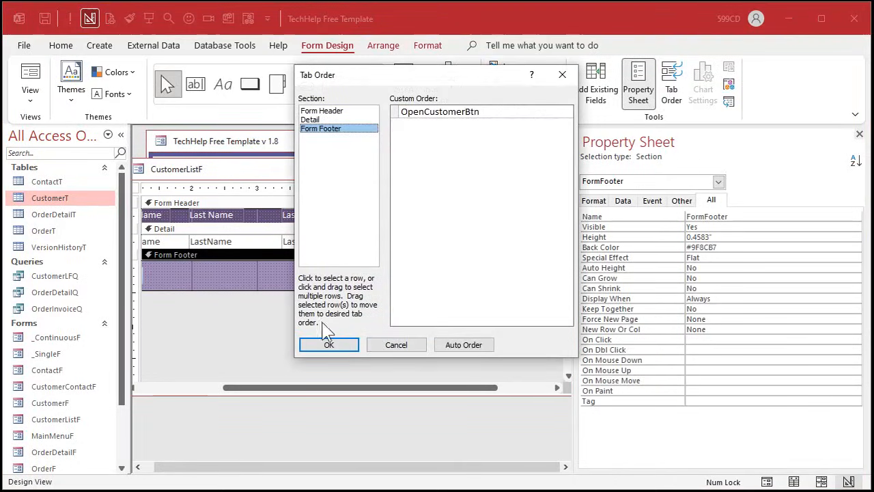
pyautogui.click(320, 120)
pyautogui.click(463, 343)
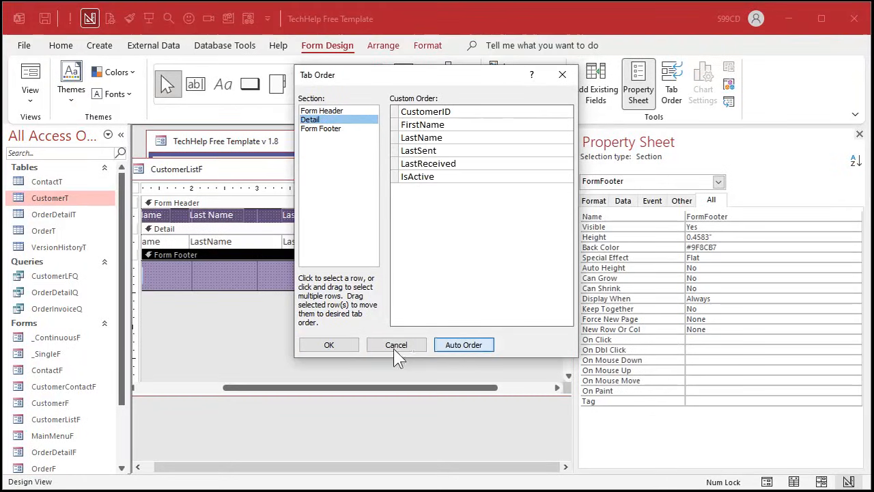
pyautogui.click(339, 346)
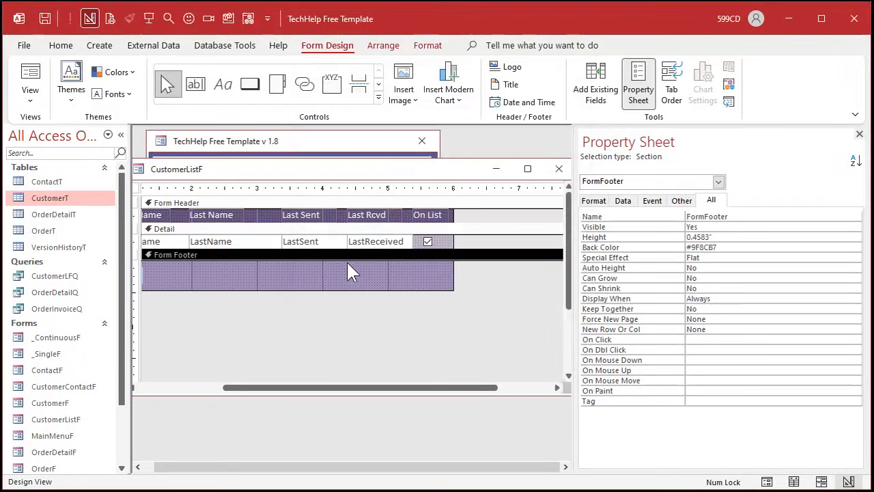
# - Close the CustomerListF design, reopen the customer list in Form view and open the second customer's record
pyautogui.click(557, 169)
pyautogui.click(232, 223)
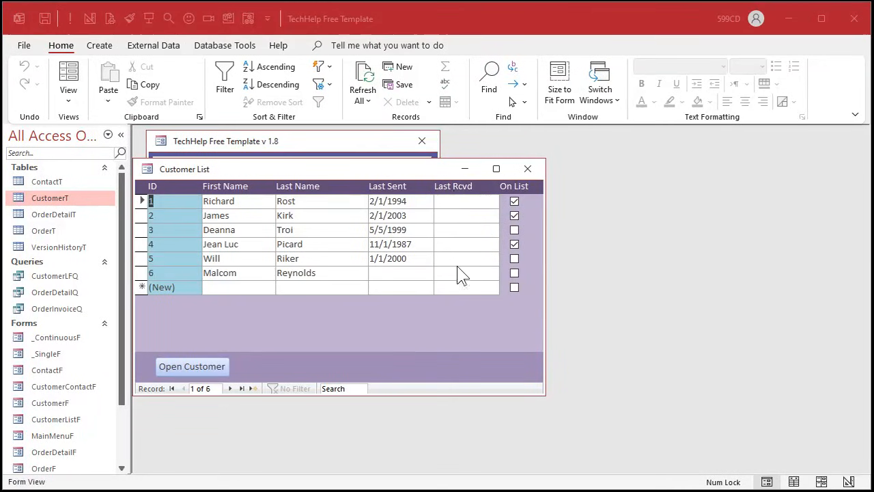
pyautogui.doubleClick(185, 216)
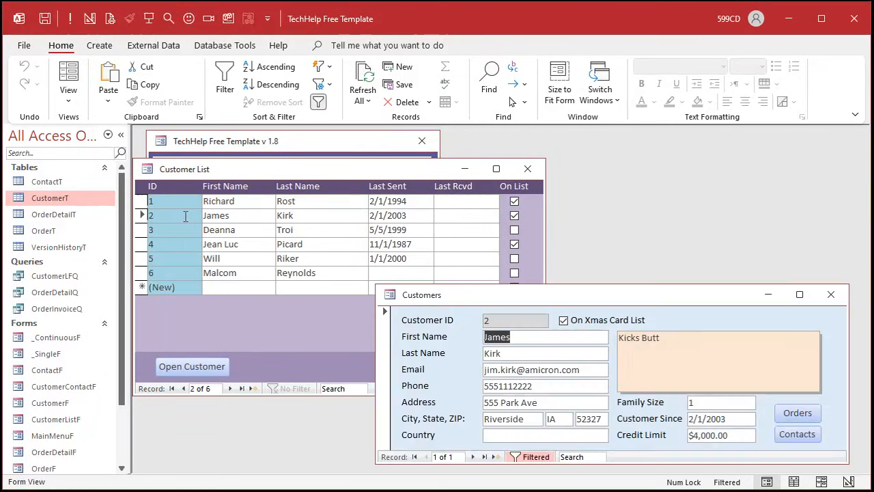
# - Switch the Customers form to Design view, hide the Property Sheet, and reposition and enlarge the form window
pyautogui.moveTo(467, 296); pyautogui.dragTo(445, 159)
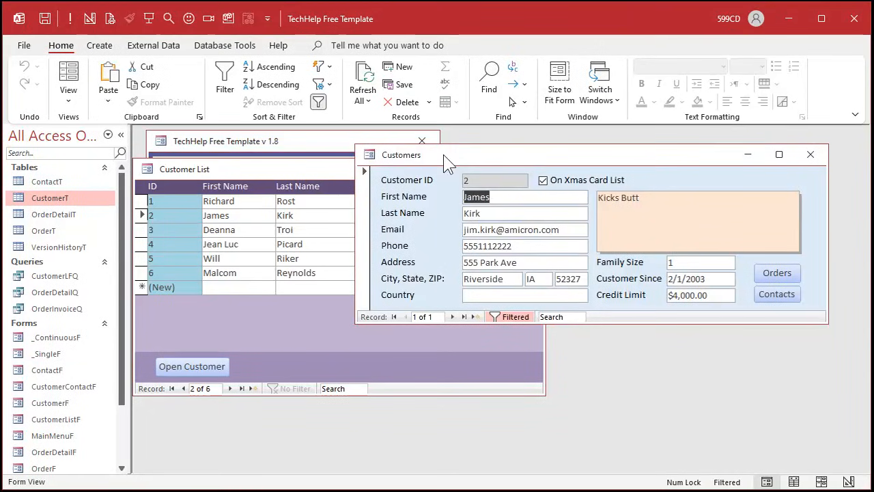
pyautogui.rightClick(568, 164)
pyautogui.click(617, 263)
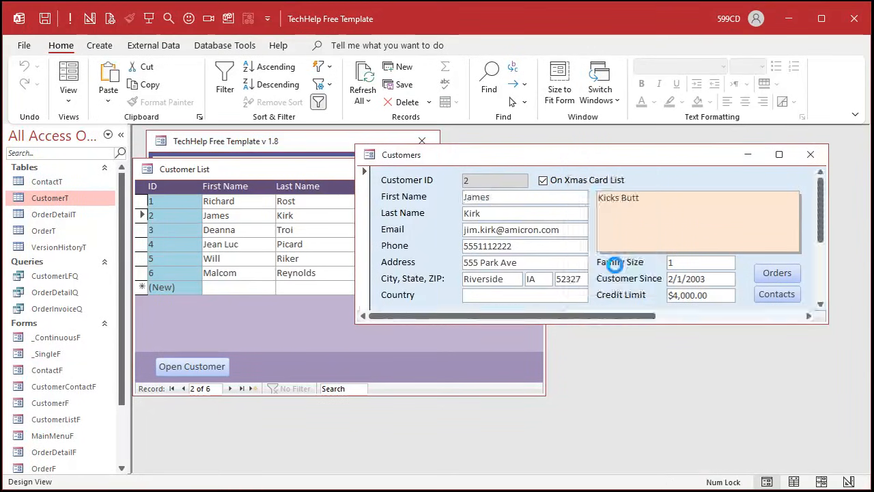
pyautogui.click(858, 134)
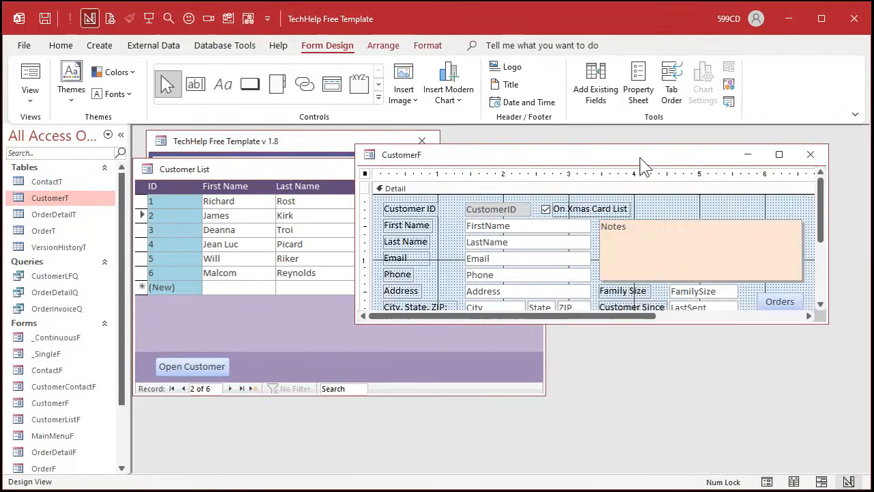
pyautogui.moveTo(638, 156); pyautogui.dragTo(455, 160)
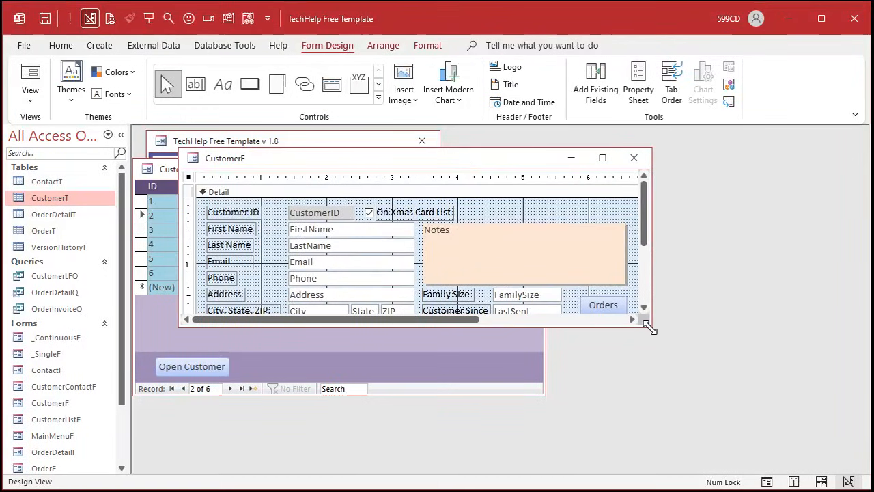
pyautogui.moveTo(651, 326); pyautogui.dragTo(679, 438)
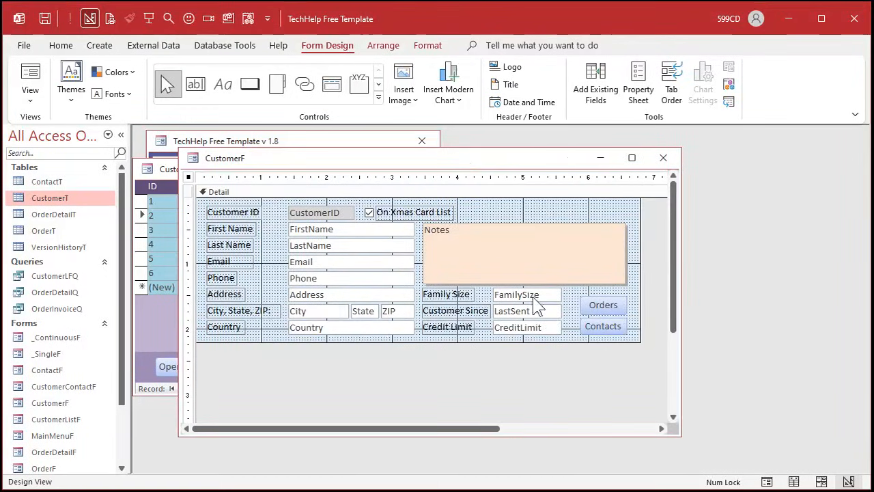
# - Shrink the Notes box and park it below the Credit Limit row to free the space beside the name fields
pyautogui.click(514, 266)
pyautogui.moveTo(625, 223); pyautogui.dragTo(498, 353)
pyautogui.click(507, 250)
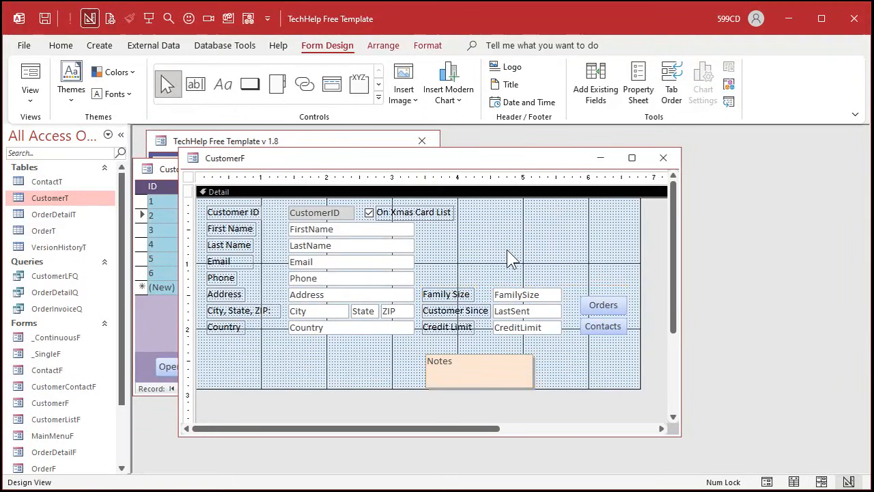
# - Move the Customer Since label and its text box beside First Name and change the label's caption to "Last Sent"
pyautogui.moveTo(515, 312); pyautogui.dragTo(406, 225)
pyautogui.click(482, 228)
pyautogui.write('Last Sent')
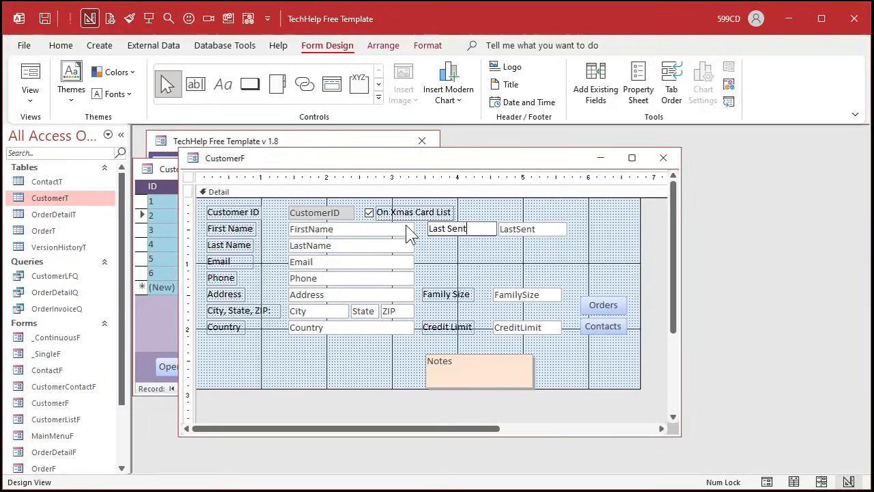
pyautogui.press('Return')
# - Rename the text box beside the "Last Sent" label to LastSent, matching its control source
pyautogui.click(529, 228)
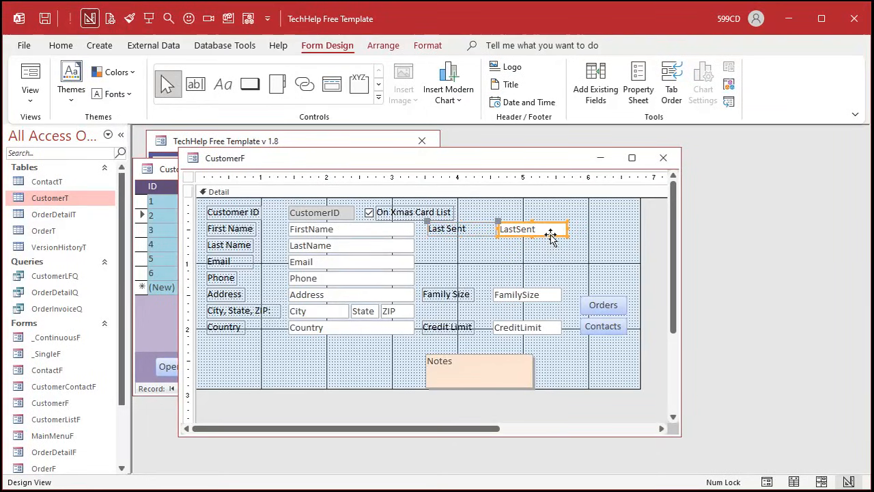
pyautogui.doubleClick(551, 232)
pyautogui.doubleClick(741, 237)
pyautogui.hotkey('ctrl', 'c')
pyautogui.doubleClick(747, 216)
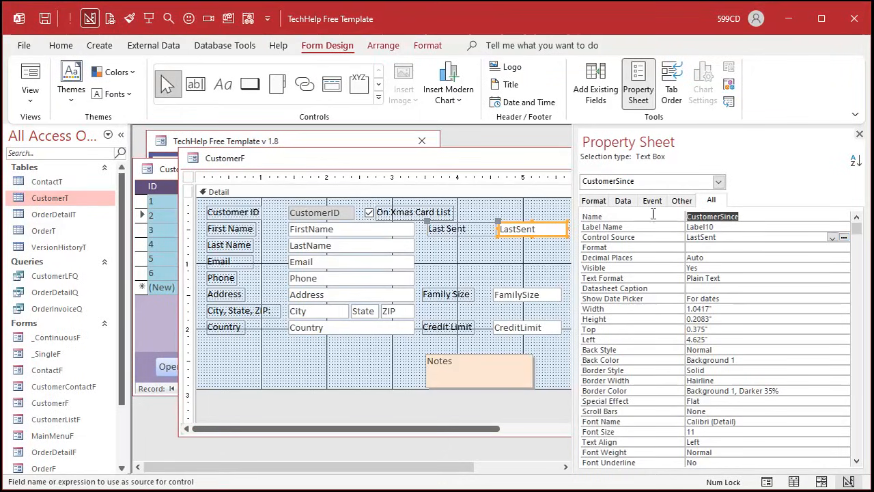
pyautogui.hotkey('ctrl', 'v')
pyautogui.press('Return')
# - Duplicate the LastSent text box with its label and place the copy directly beneath the original
pyautogui.click(531, 232)
pyautogui.hotkey('ctrl', 'c')
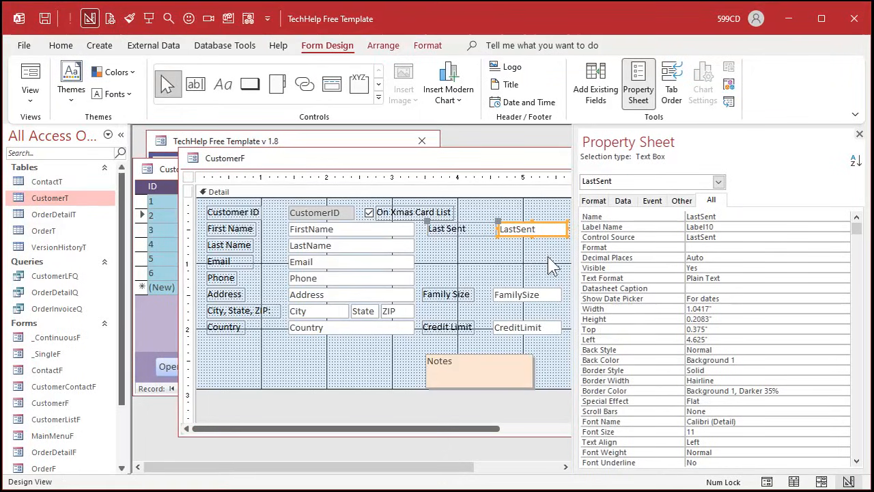
pyautogui.hotkey('ctrl', 'v')
pyautogui.moveTo(523, 250); pyautogui.dragTo(530, 243)
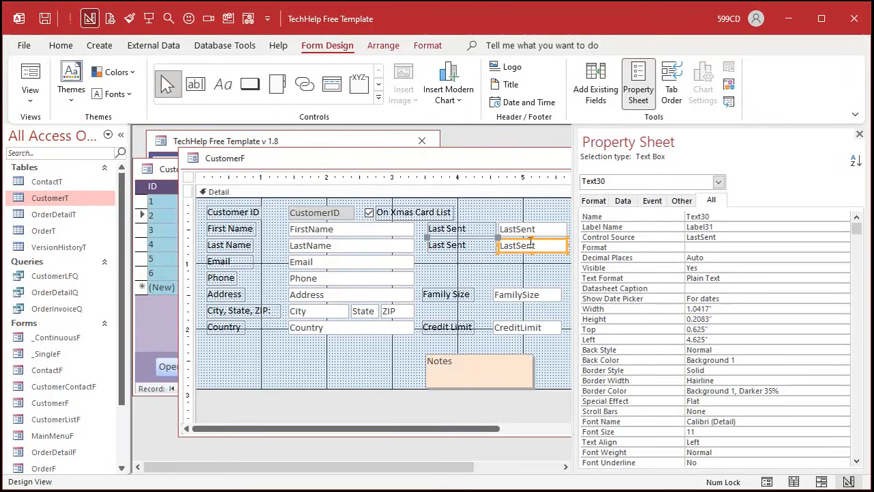
# - Set the duplicated text box's control source to LastReceived and give the text box the same name
pyautogui.click(732, 237)
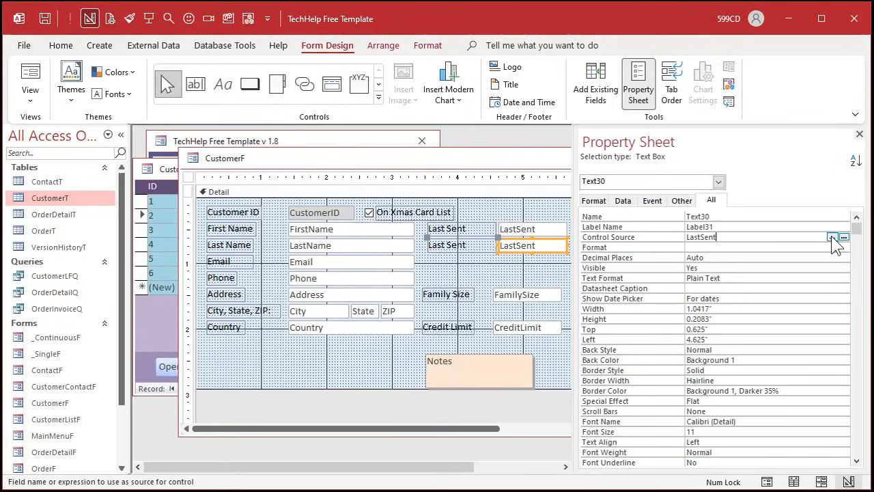
pyautogui.click(831, 237)
pyautogui.click(756, 370)
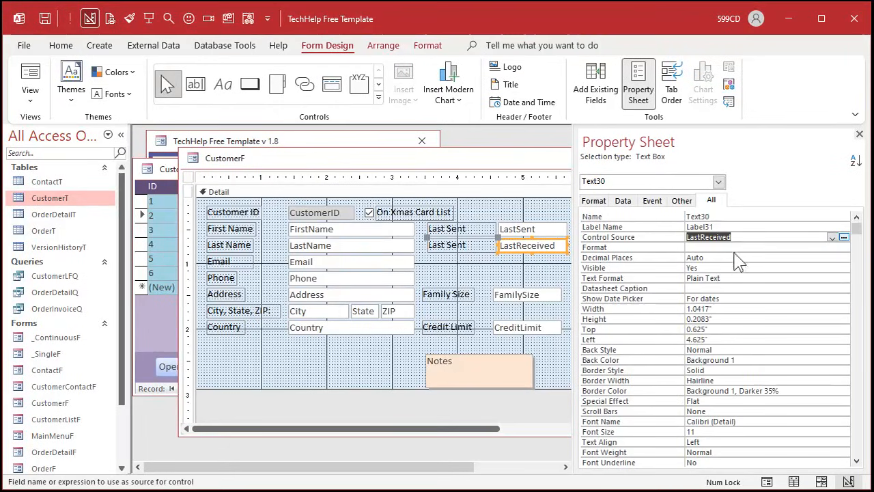
pyautogui.hotkey('ctrl', 'c')
pyautogui.doubleClick(706, 216)
pyautogui.hotkey('ctrl', 'v')
pyautogui.press('Return')
# - Change the duplicated label's caption to "Last Received"
pyautogui.click(462, 246)
pyautogui.click(463, 245)
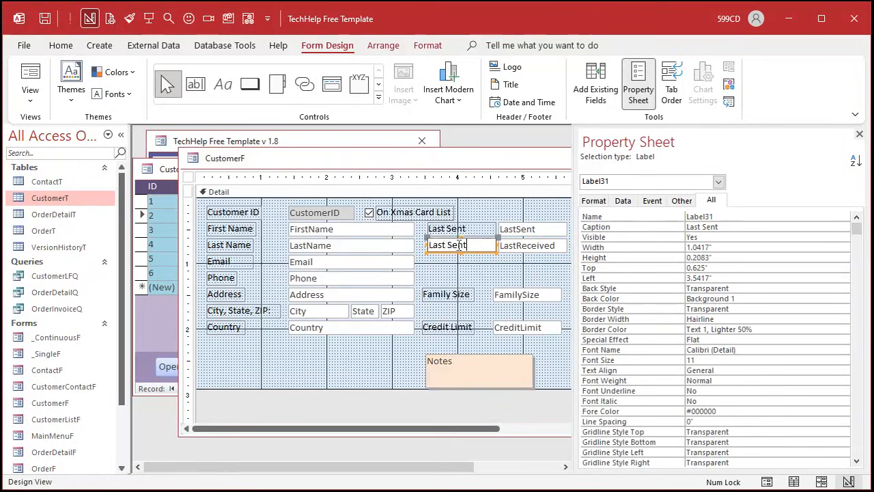
pyautogui.hotkey('ctrl', 'a')
pyautogui.hotkey('ctrl', 'v')
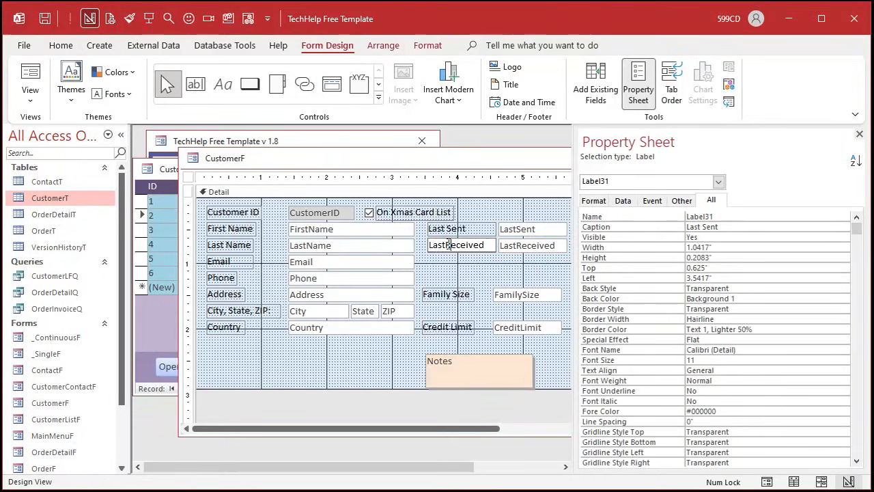
pyautogui.click(450, 245)
pyautogui.click(478, 266)
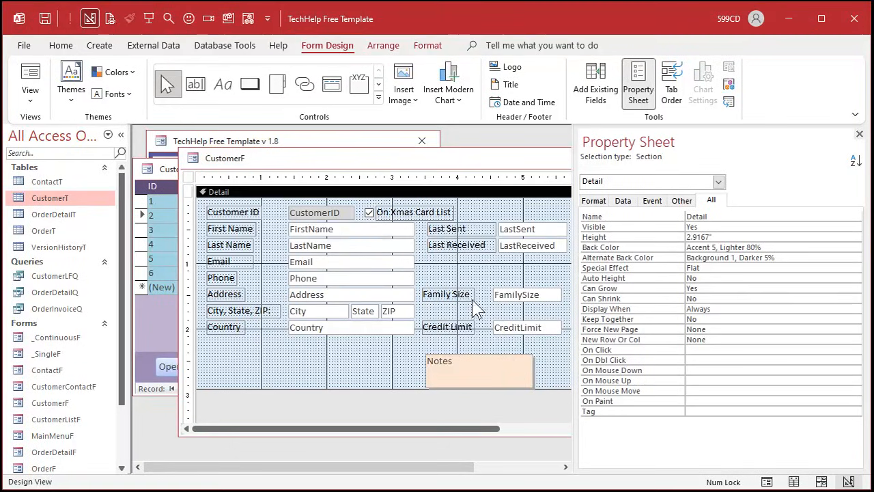
# - Move the Family Size field down directly above Credit Limit and change the Credit Limit label's caption to "Gift Amount"
pyautogui.moveTo(514, 302); pyautogui.dragTo(514, 318)
pyautogui.click(508, 329)
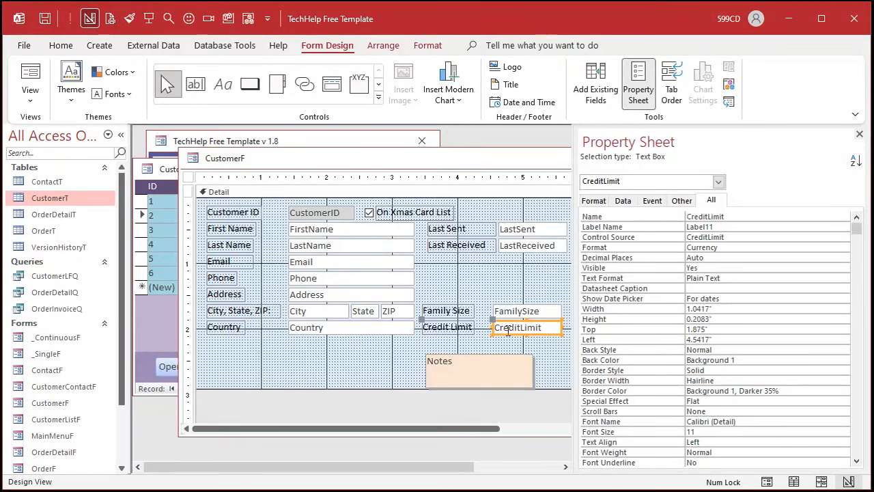
pyautogui.click(452, 328)
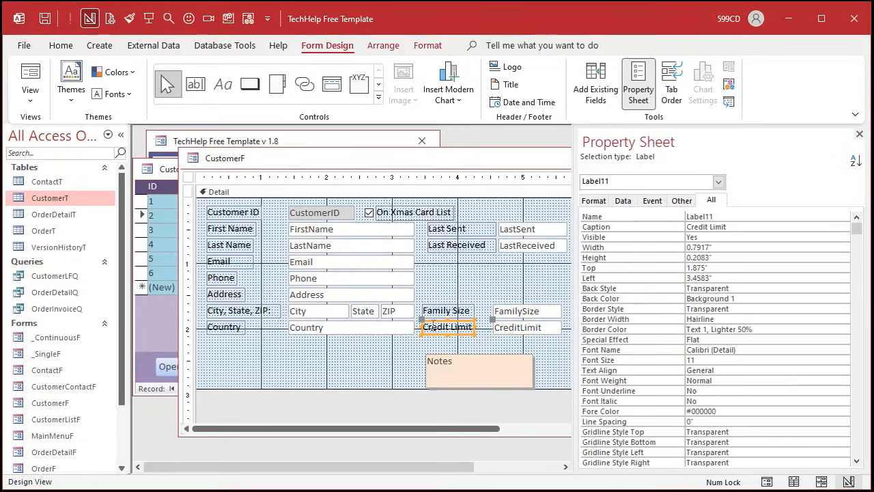
pyautogui.click(430, 327)
pyautogui.moveTo(424, 327); pyautogui.dragTo(506, 332)
pyautogui.write('Cift Amount')
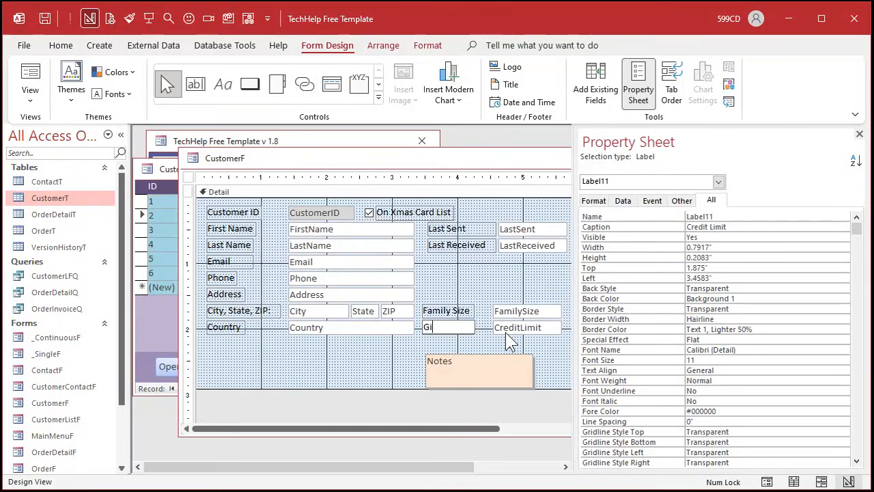
pyautogui.press('Return')
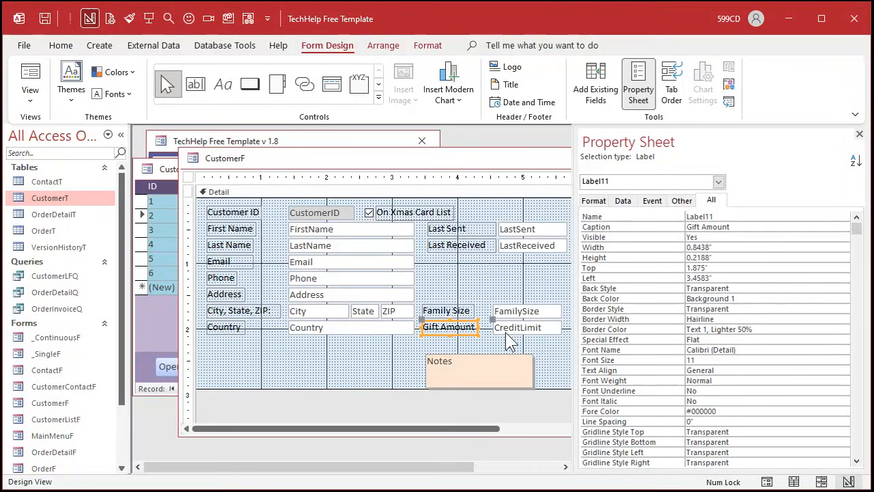
# - Fit the Notes box between Last Received and Family Size, and align the Family Size and Gift Amount fields with the date fields
pyautogui.moveTo(503, 375); pyautogui.dragTo(566, 301)
pyautogui.click(523, 365)
pyautogui.moveTo(503, 355); pyautogui.dragTo(529, 312)
pyautogui.click(532, 350)
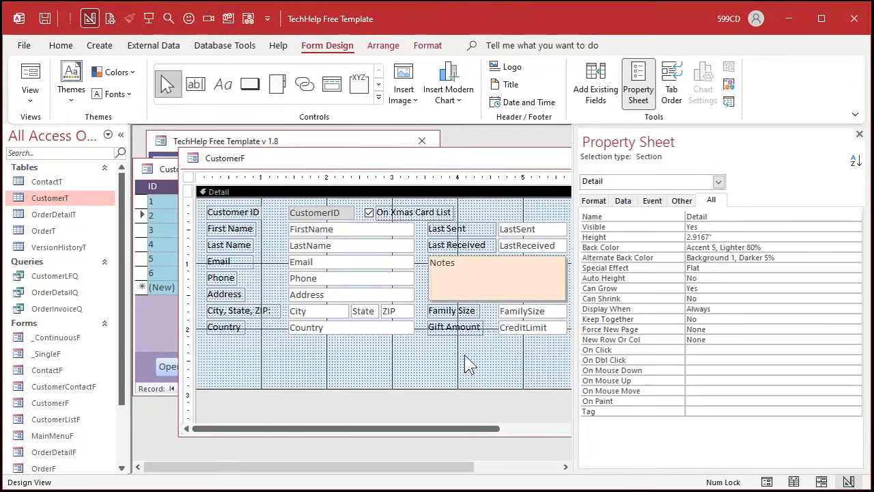
# - Create an On Dbl Click event procedure for the LastReceived text box in the CustomerF form
pyautogui.moveTo(419, 166); pyautogui.dragTo(395, 162)
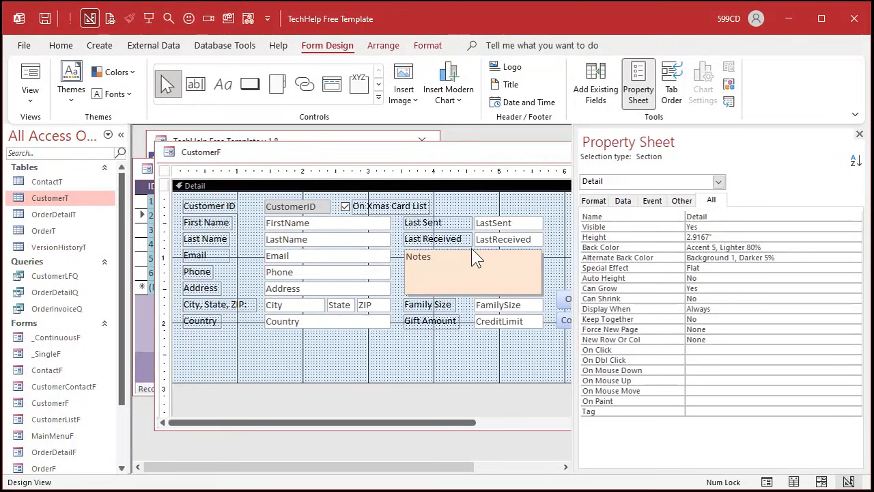
pyautogui.click(506, 242)
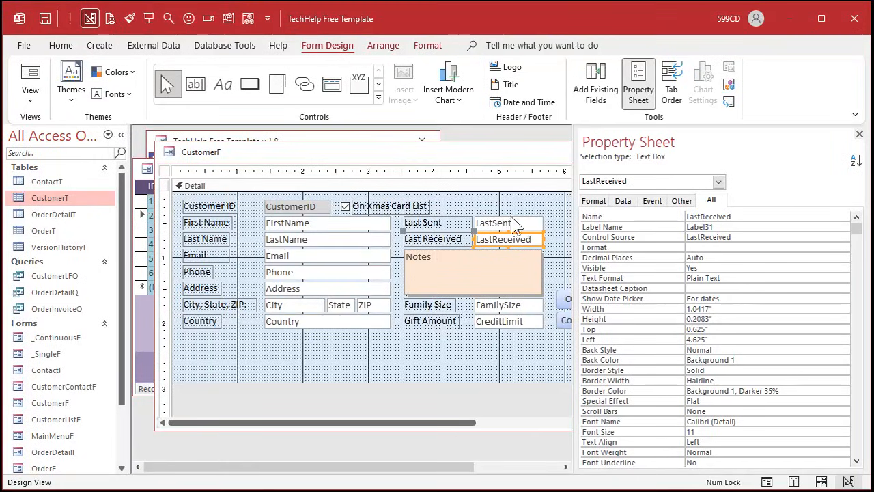
pyautogui.click(653, 201)
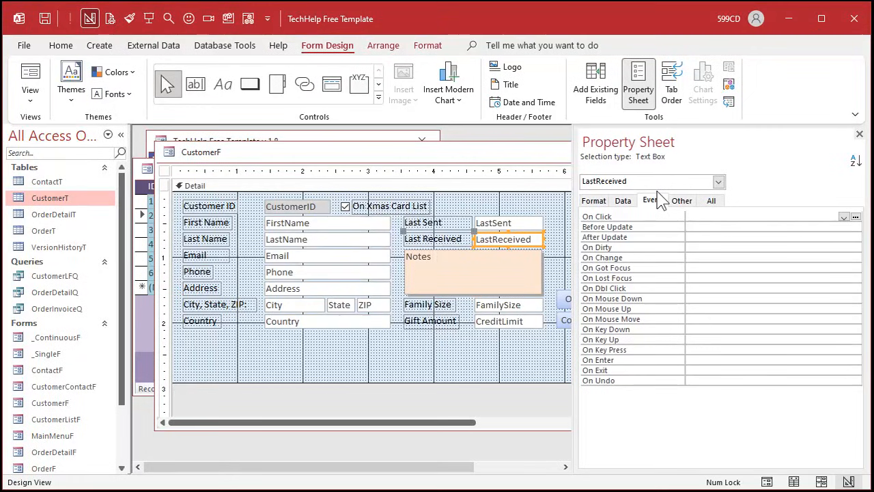
pyautogui.click(713, 288)
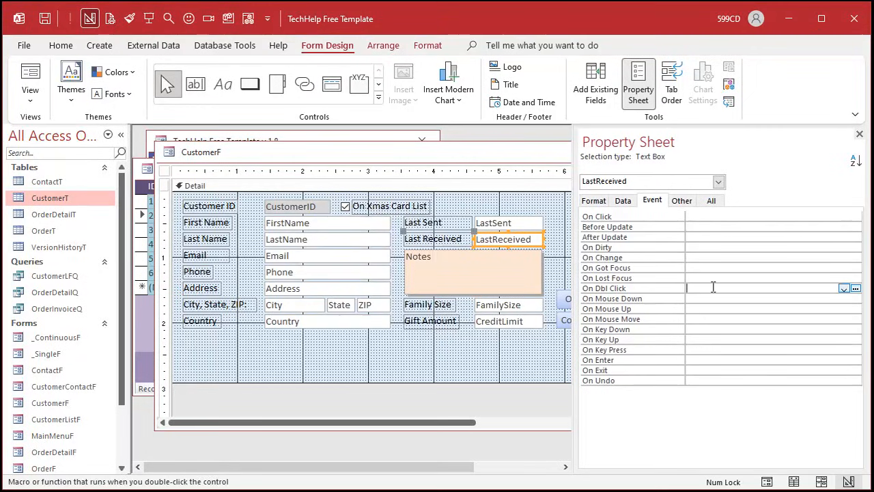
pyautogui.click(855, 288)
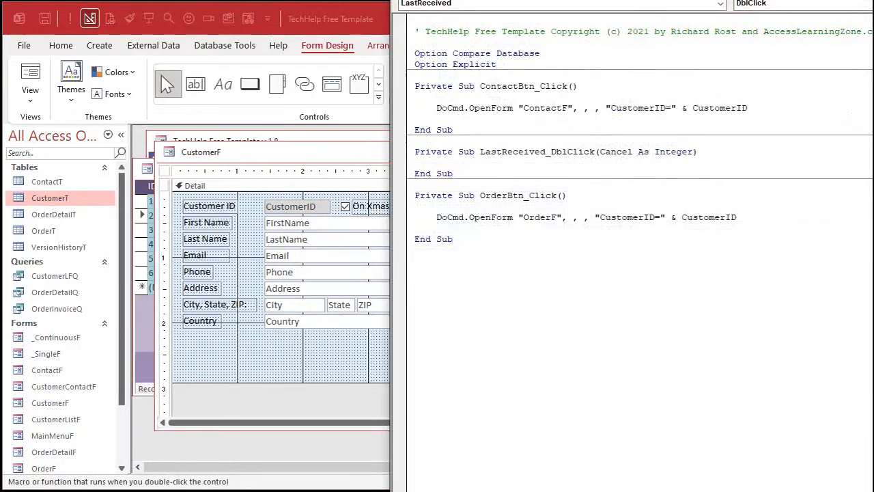
# - Write the line LastReceived = Date in the LastReceived_DblClick procedure and return to the form design
pyautogui.moveTo(660, 0); pyautogui.dragTo(560, 26)
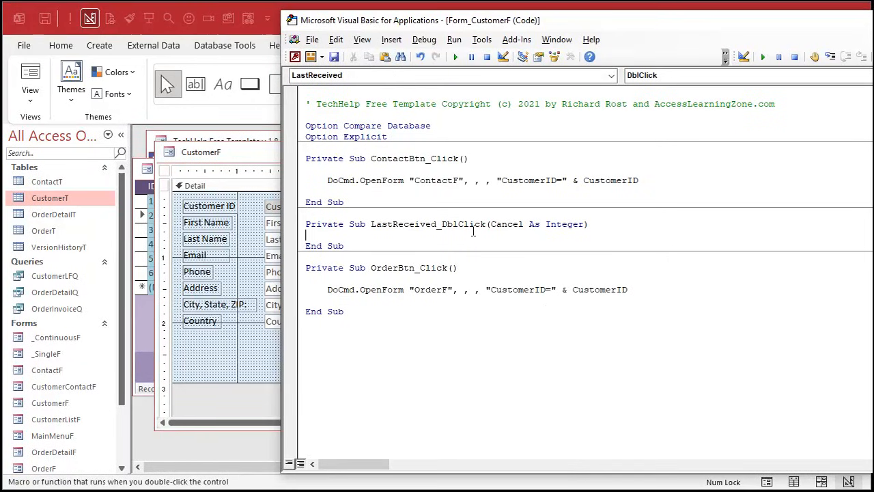
pyautogui.press('Return')
pyautogui.press('Return')
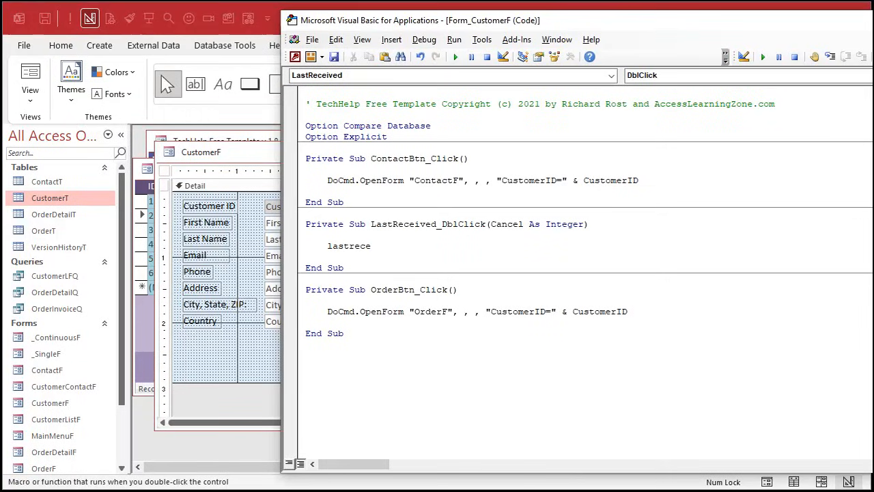
pyautogui.write('lastreceived = date')
pyautogui.click(264, 157)
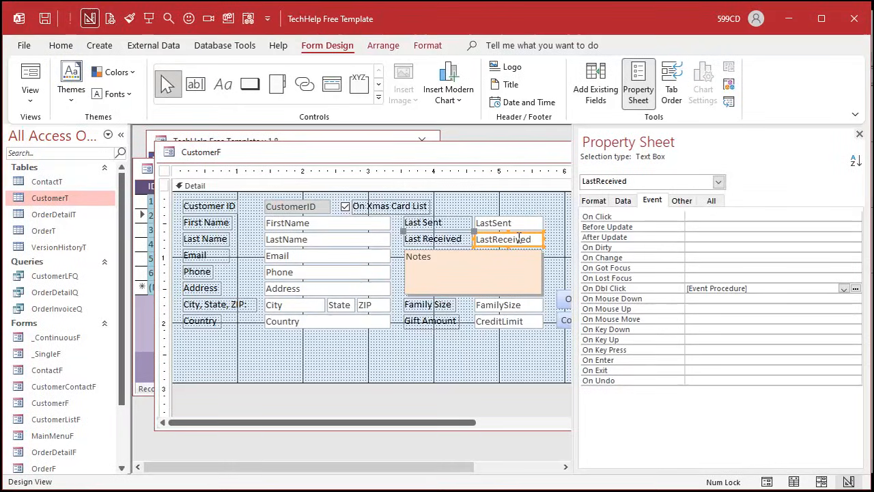
# - Give the LastReceived text box a medium aqua-blue background matching the ID column of the customer list
pyautogui.click(146, 338)
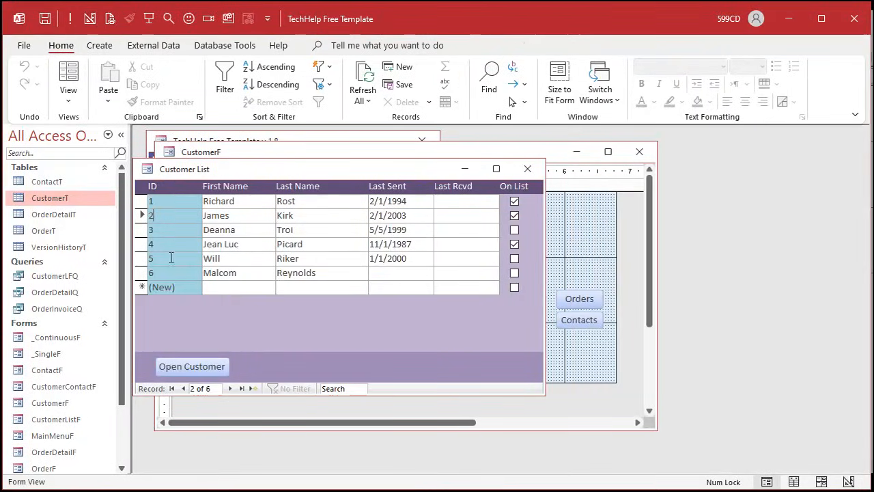
pyautogui.click(517, 152)
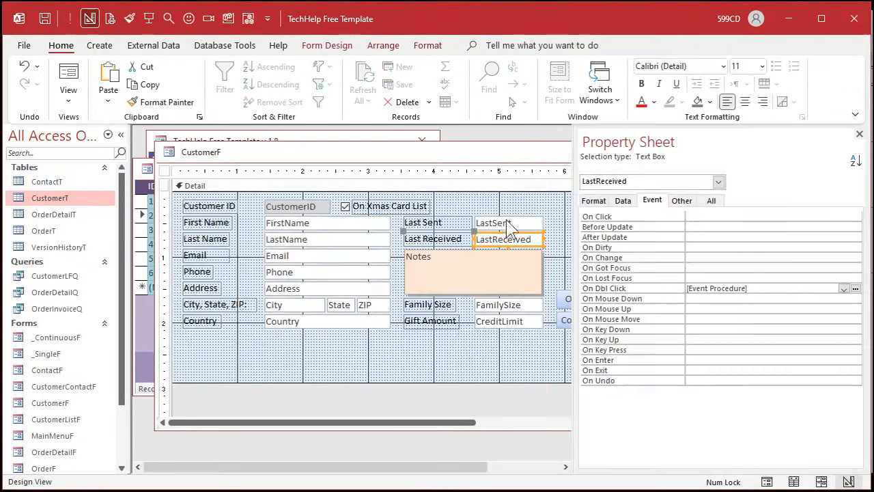
pyautogui.click(428, 45)
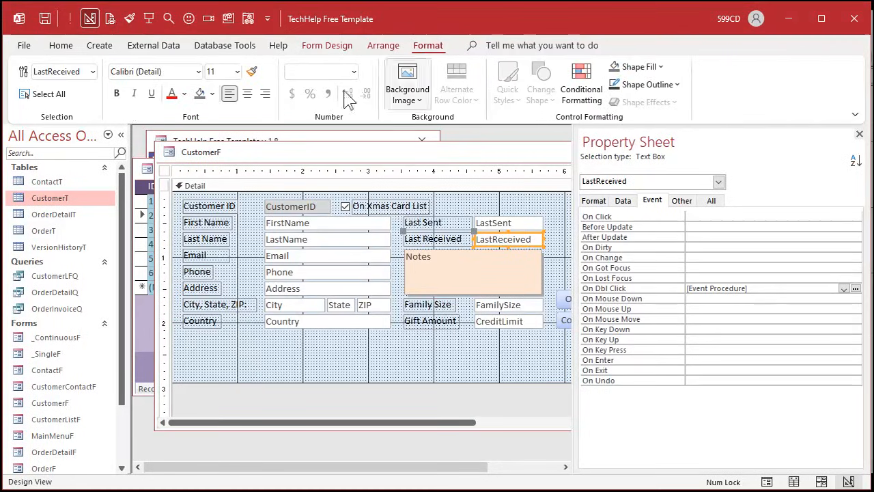
pyautogui.click(214, 94)
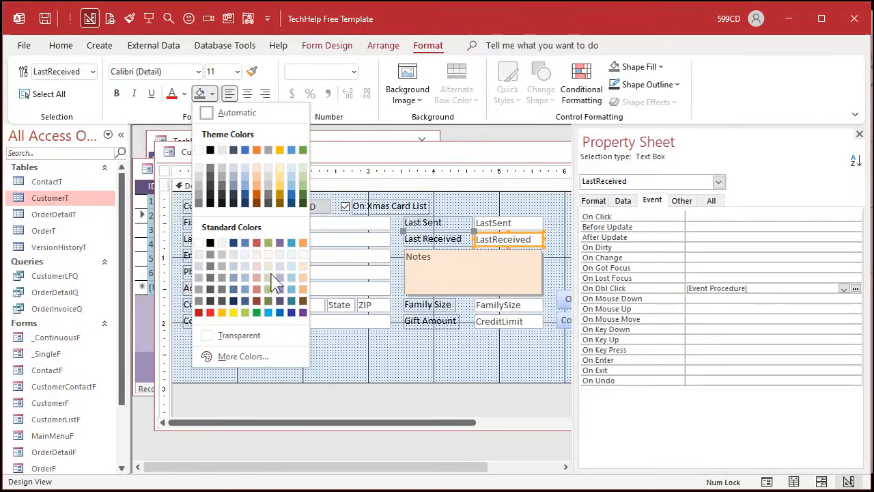
pyautogui.click(293, 300)
pyautogui.click(462, 356)
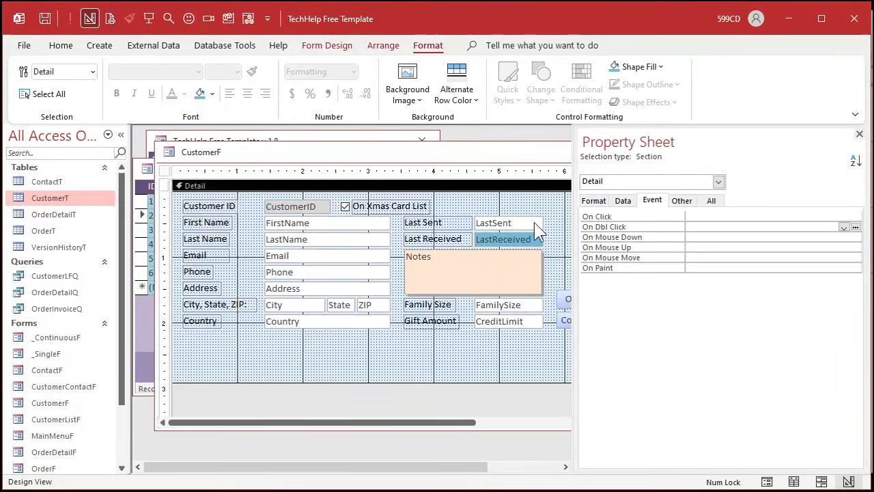
# - Reopen the customer form for customer 2, trigger the new event to fill Last Received with today's date, and close the form
pyautogui.doubleClick(168, 151)
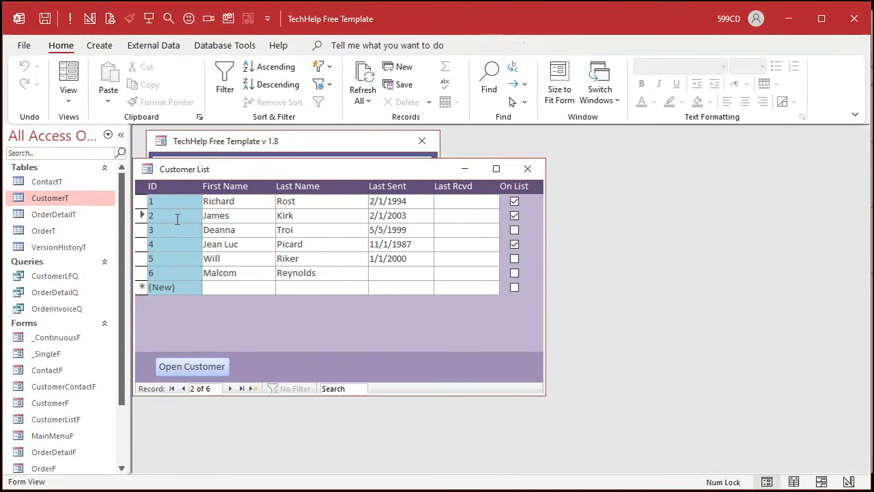
pyautogui.doubleClick(177, 218)
pyautogui.doubleClick(501, 211)
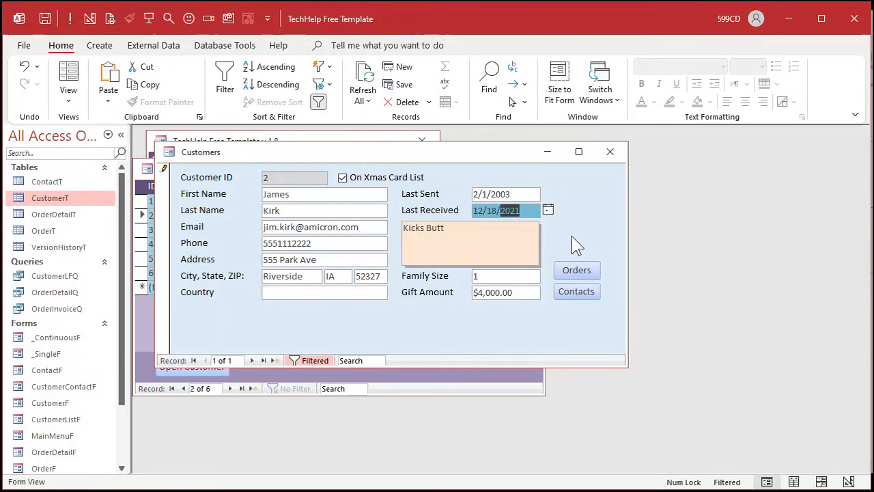
pyautogui.click(614, 159)
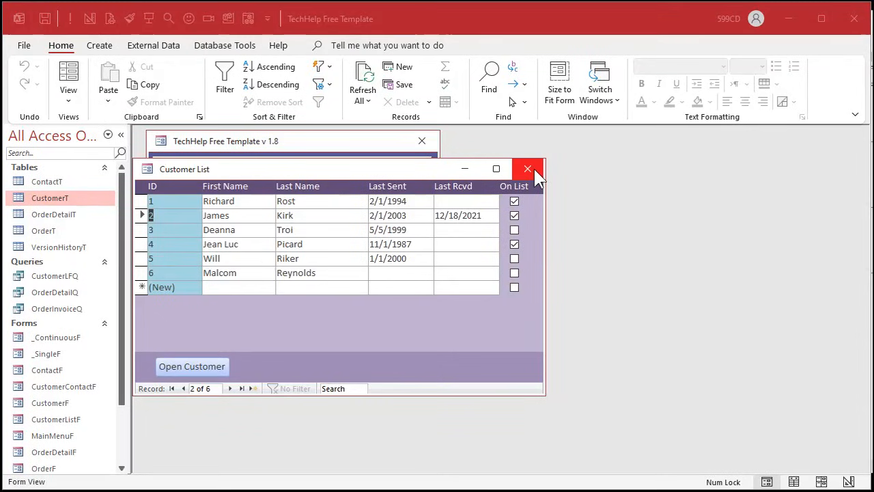
# - Create a new query in design view based on CustomerT and enlarge its field list
pyautogui.click(108, 45)
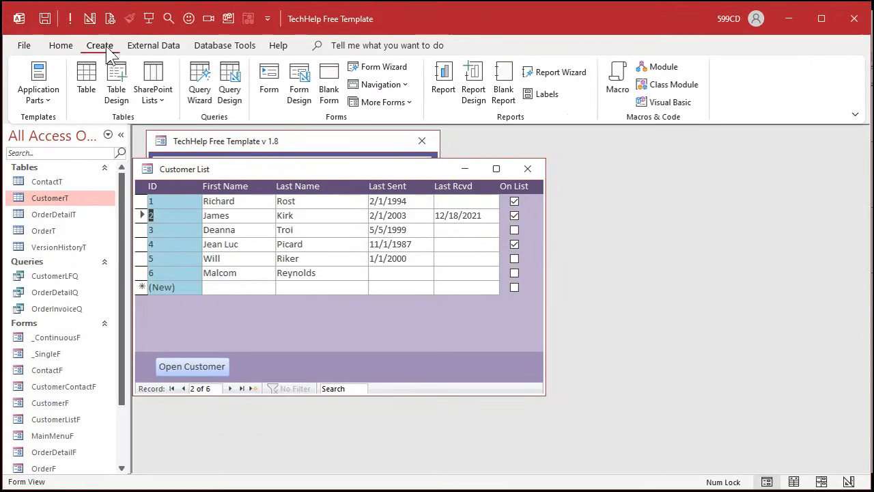
pyautogui.click(225, 88)
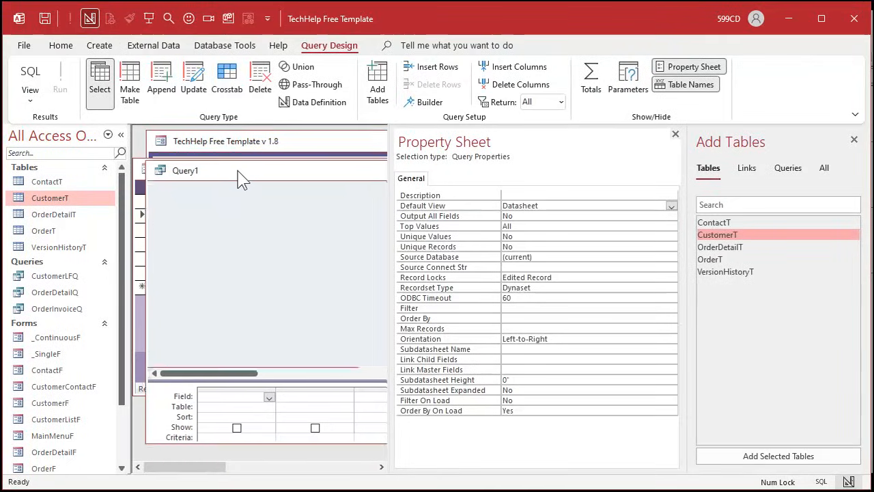
pyautogui.click(675, 134)
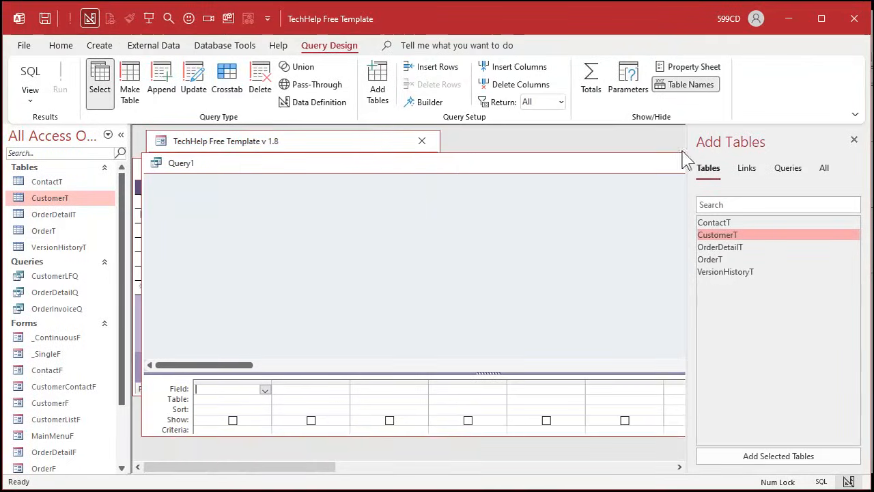
pyautogui.doubleClick(733, 236)
pyautogui.click(854, 139)
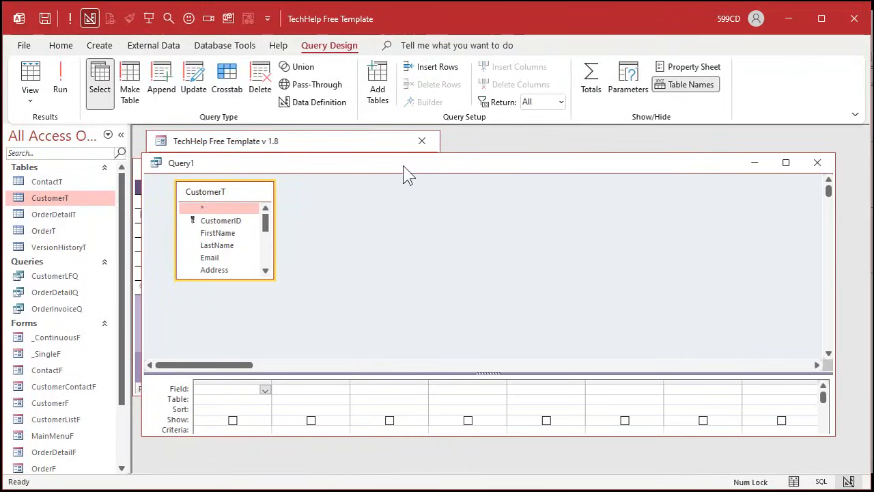
pyautogui.moveTo(404, 172)
pyautogui.mouseDown()
pyautogui.moveTo(562, 308)
pyautogui.moveTo(423, 162)
pyautogui.moveTo(406, 162)
pyautogui.mouseUp()
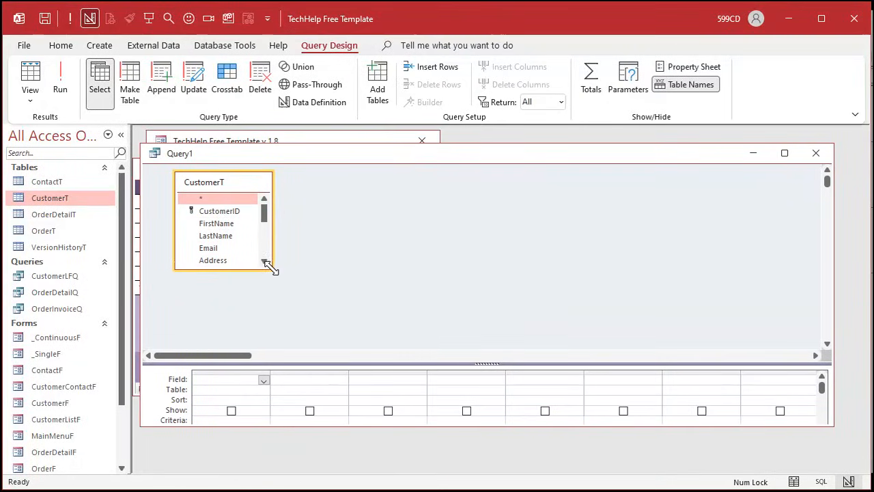
pyautogui.moveTo(271, 269); pyautogui.dragTo(370, 333)
# - Add the FirstName, LastName, Address, City, State, ZIP and Country fields to the query
pyautogui.doubleClick(238, 224)
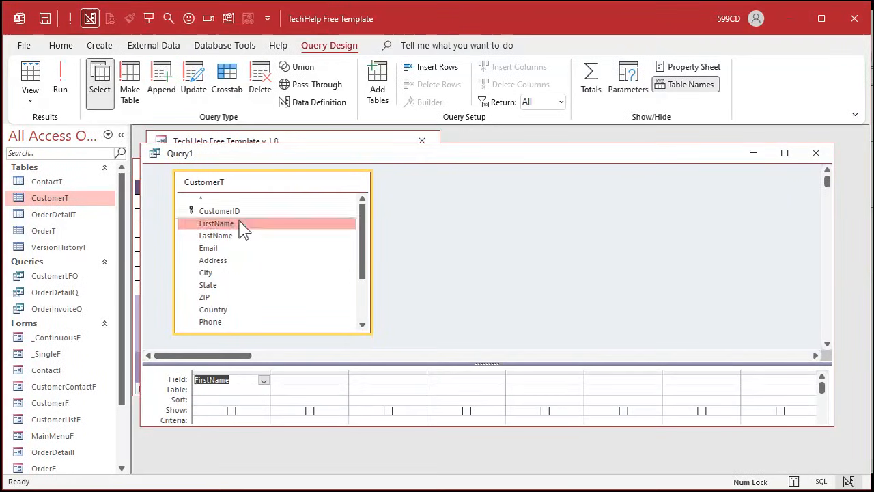
pyautogui.doubleClick(239, 235)
pyautogui.doubleClick(233, 261)
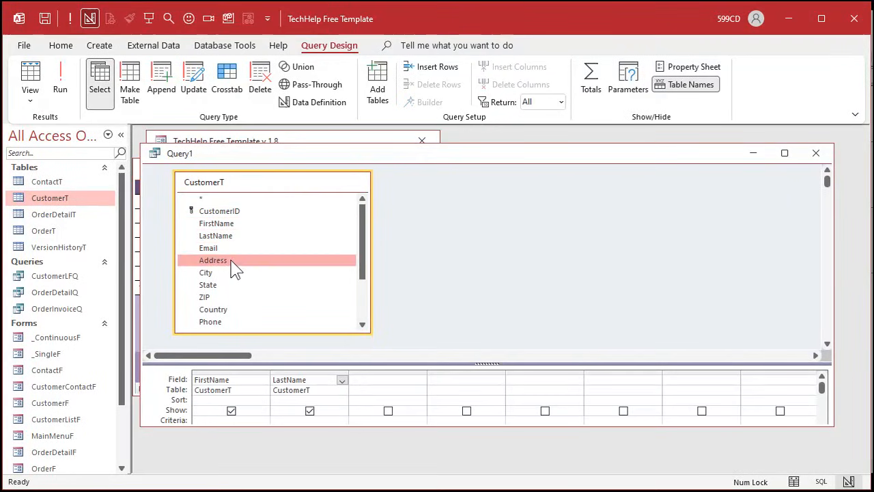
pyautogui.doubleClick(233, 274)
pyautogui.click(232, 285)
pyautogui.doubleClick(231, 286)
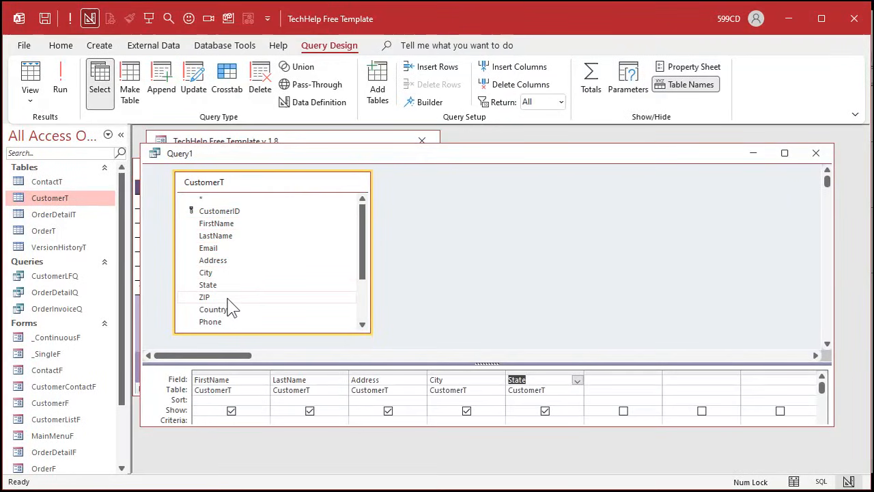
pyautogui.doubleClick(234, 298)
pyautogui.doubleClick(237, 310)
# - Add the IsActive field to the query and move it to the first column
pyautogui.scroll(-2, 253, 275)
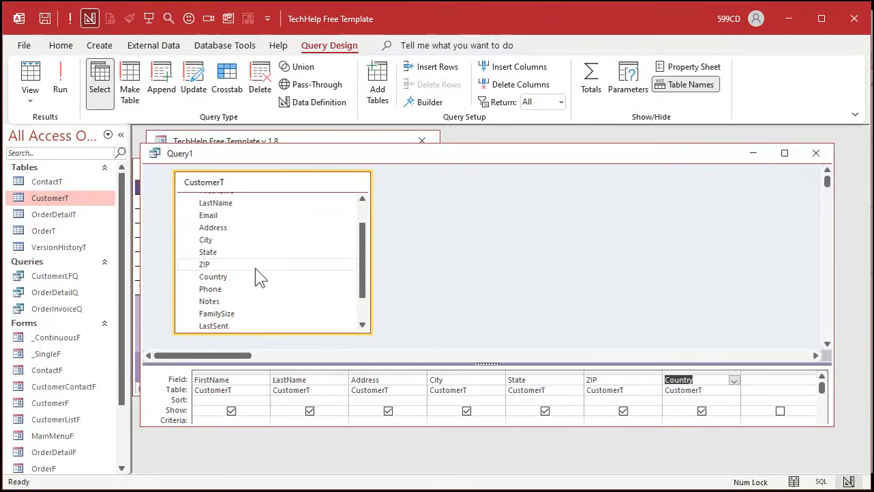
pyautogui.scroll(-1, 246, 287)
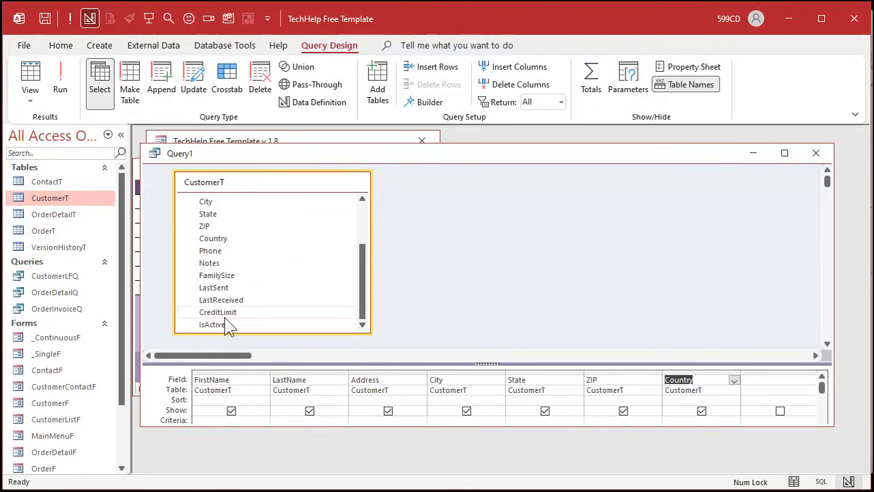
pyautogui.doubleClick(239, 325)
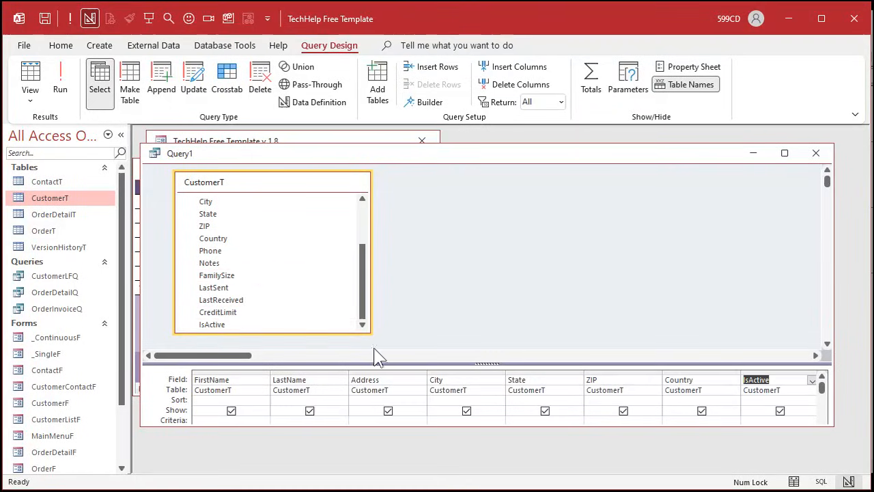
pyautogui.click(768, 371)
pyautogui.moveTo(769, 371); pyautogui.dragTo(254, 348)
# - Set the IsActive criterion to True and hide that field from the query results
pyautogui.click(239, 404)
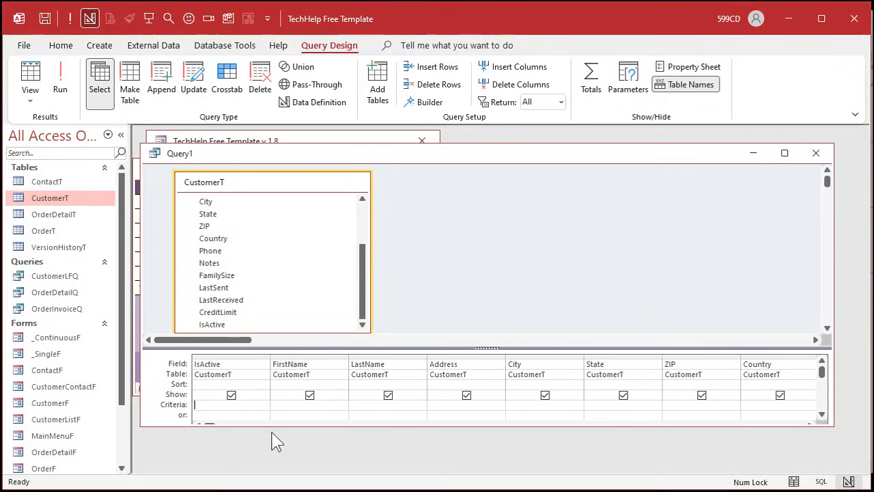
pyautogui.write('true')
pyautogui.press('Tab')
pyautogui.click(231, 395)
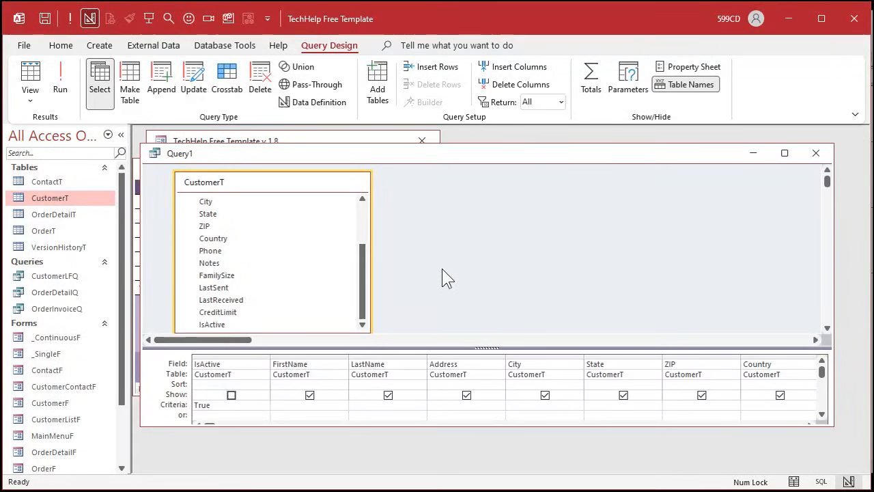
# - Run the query, save it as CustomerActiveQ, and close it
pyautogui.click(61, 80)
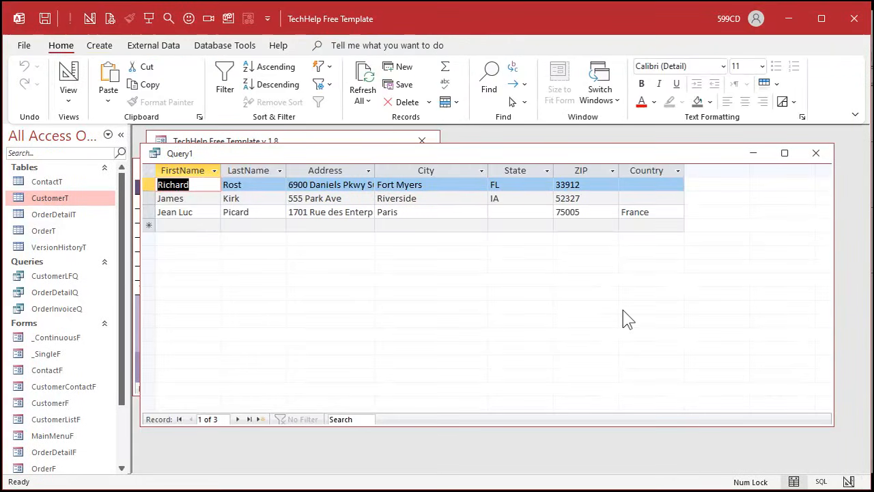
pyautogui.hotkey('ctrl', 's')
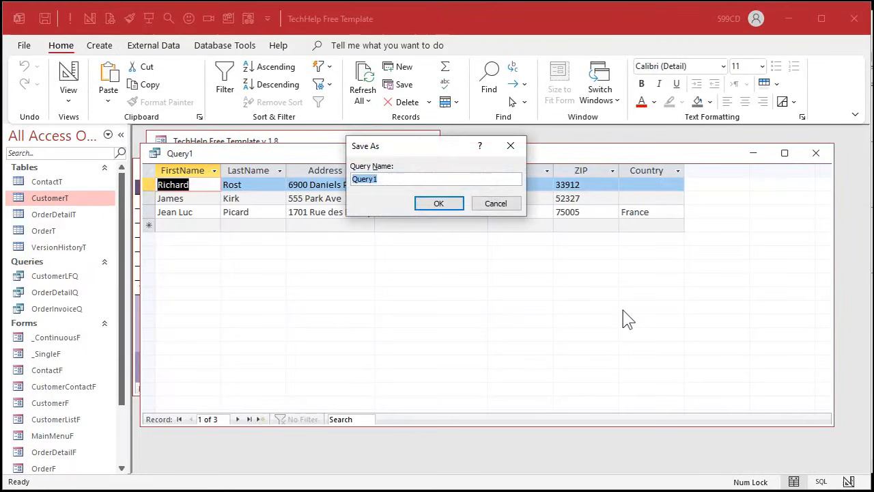
pyautogui.write('CustomerActiveQ')
pyautogui.press('Return')
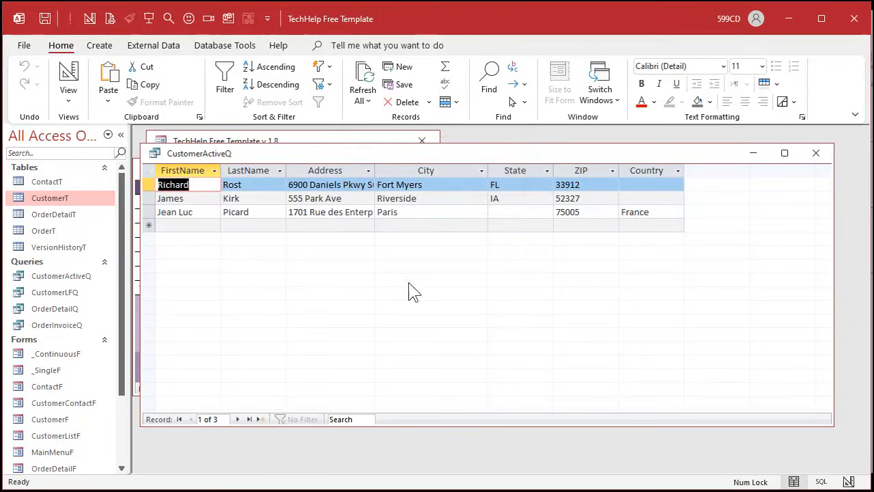
pyautogui.click(816, 153)
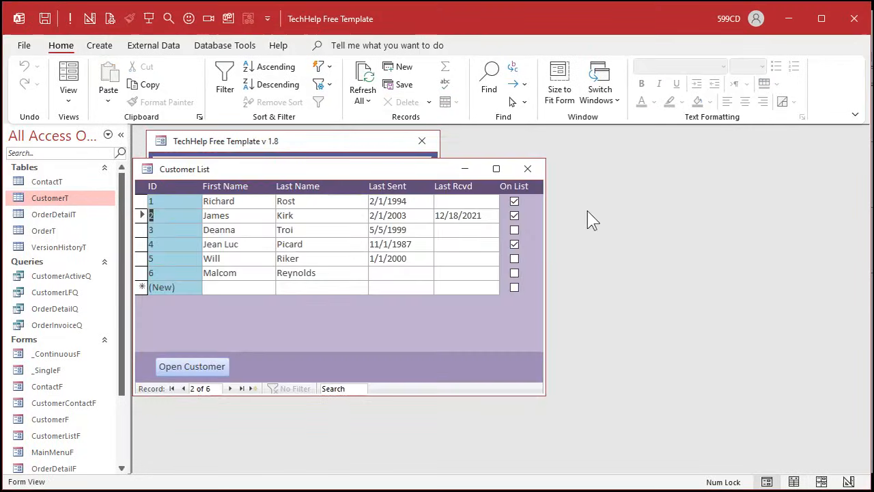
# - Start a mailing label report based on CustomerT with Avery 5160 labels, keeping the default text appearance
pyautogui.click(90, 44)
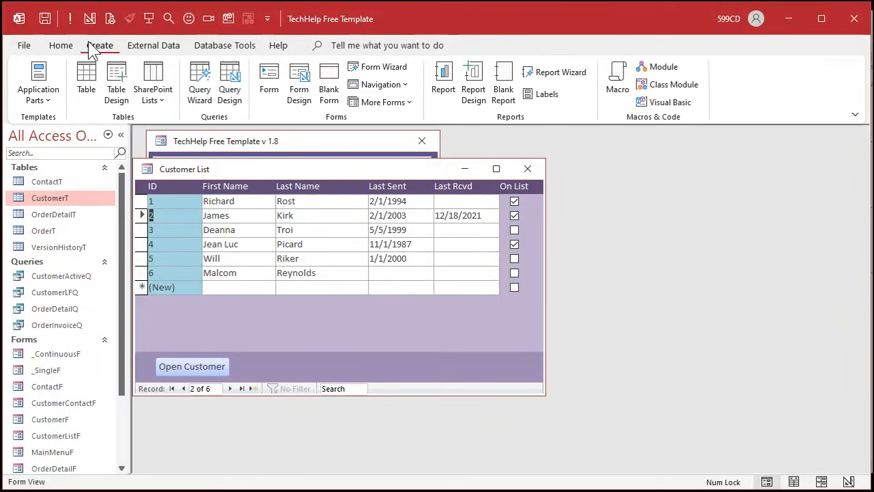
pyautogui.click(548, 101)
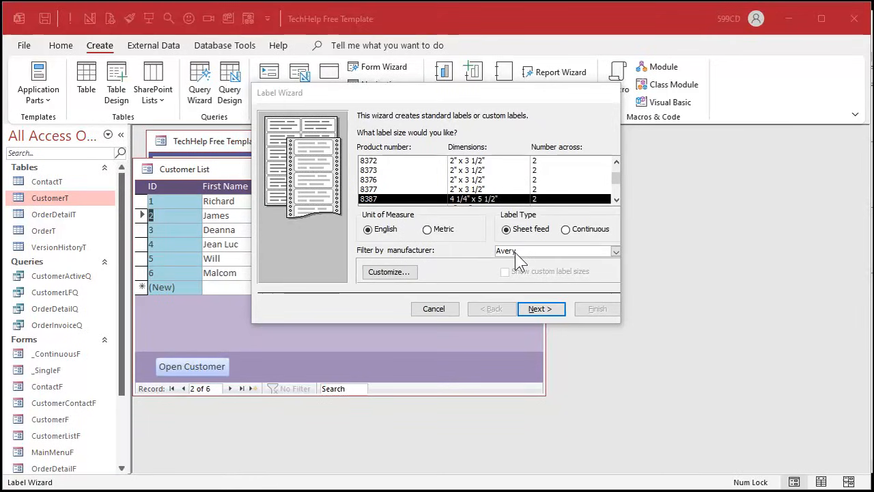
pyautogui.click(616, 162)
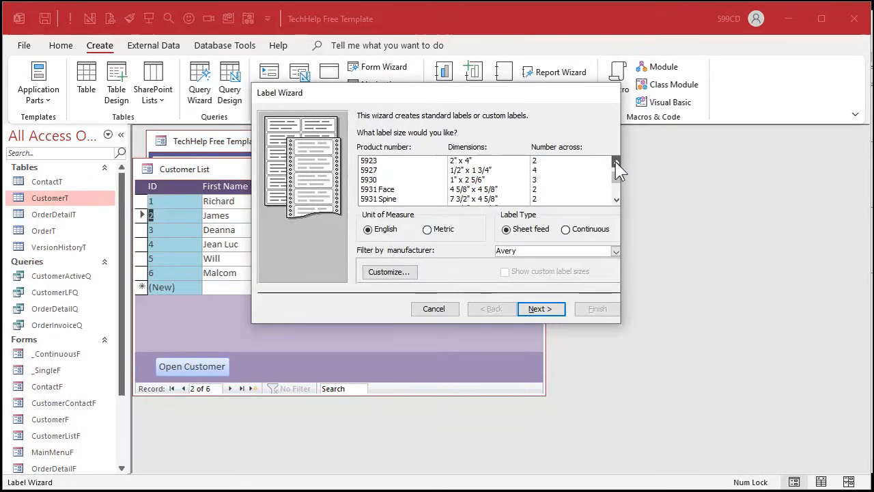
pyautogui.click(616, 162)
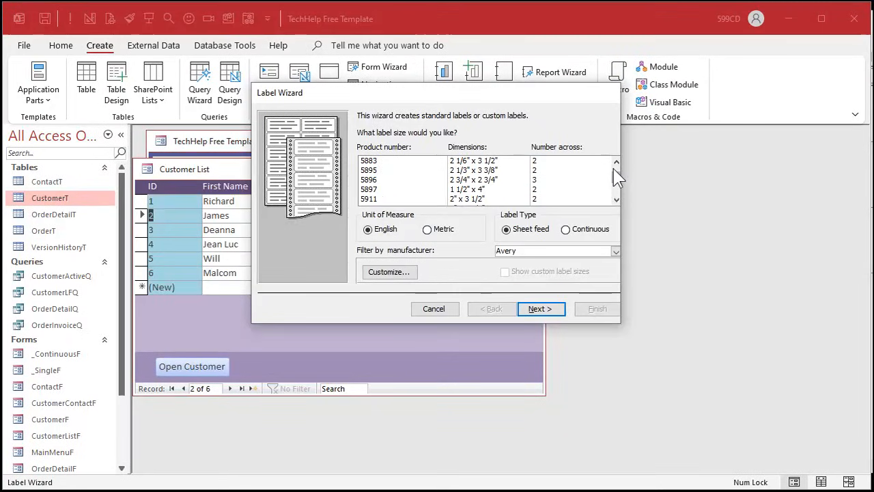
pyautogui.click(616, 169)
pyautogui.click(616, 176)
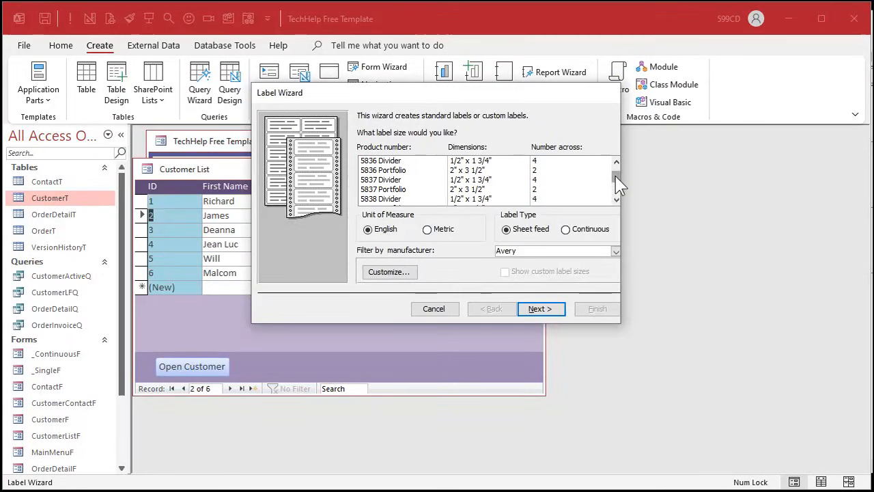
pyautogui.moveTo(618, 183); pyautogui.dragTo(393, 198)
pyautogui.click(375, 190)
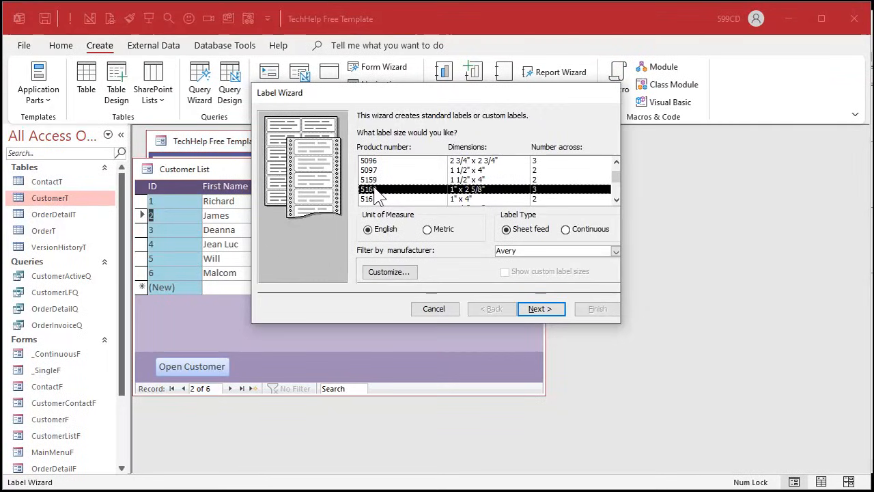
pyautogui.click(550, 311)
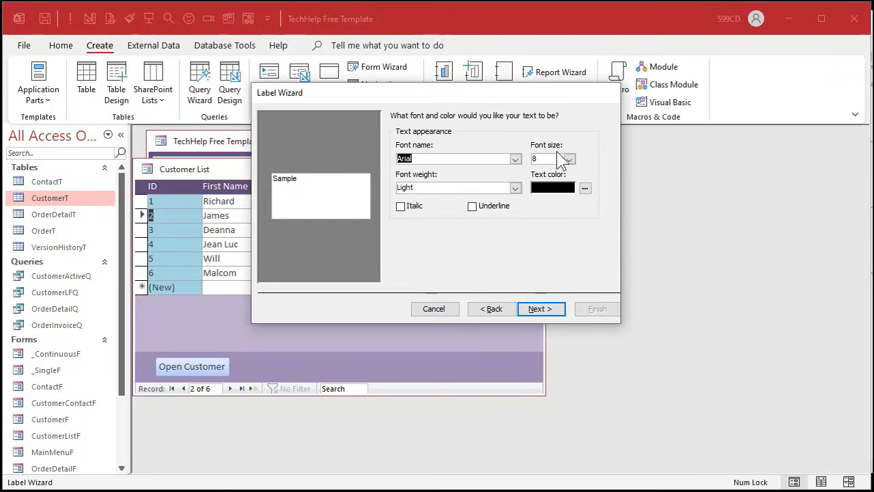
pyautogui.click(543, 308)
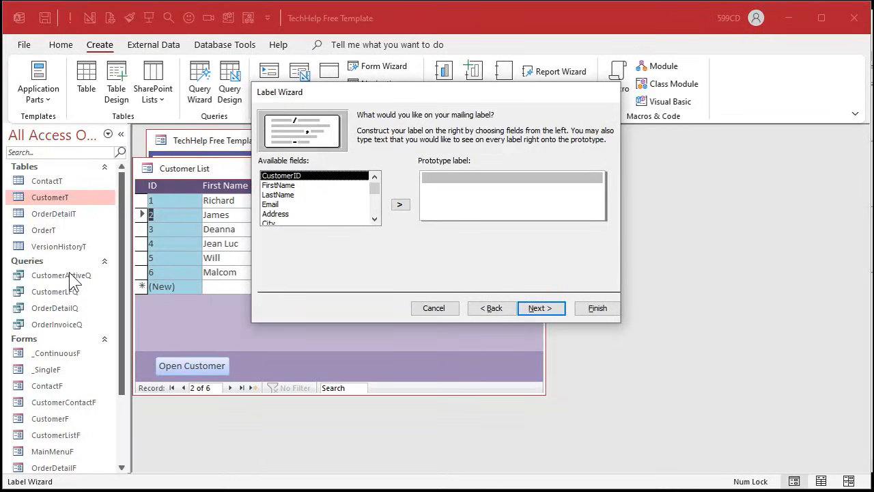
# - Place FirstName and LastName on the first line of the prototype label and Address on the second
pyautogui.doubleClick(307, 187)
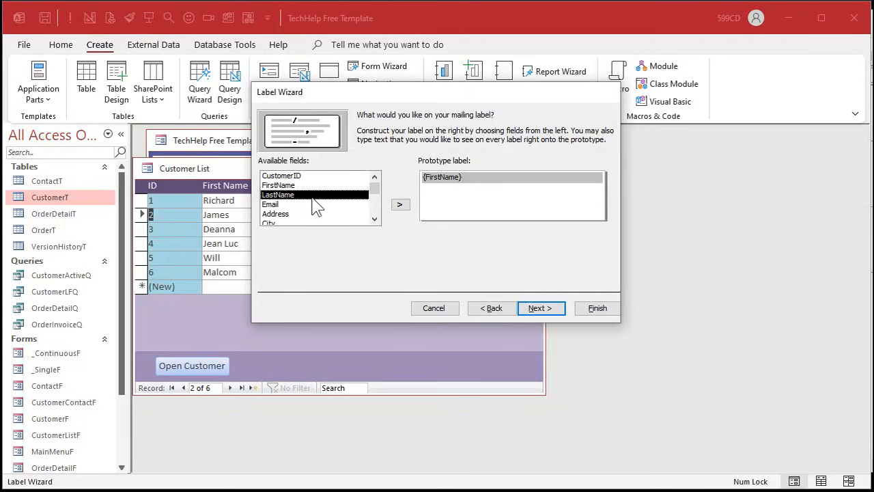
pyautogui.doubleClick(311, 196)
pyautogui.press('Return')
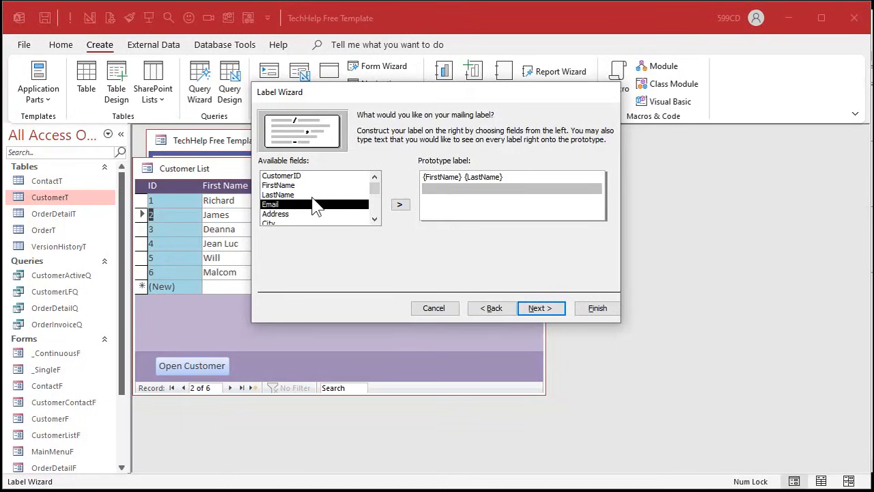
pyautogui.doubleClick(313, 214)
pyautogui.press('Return')
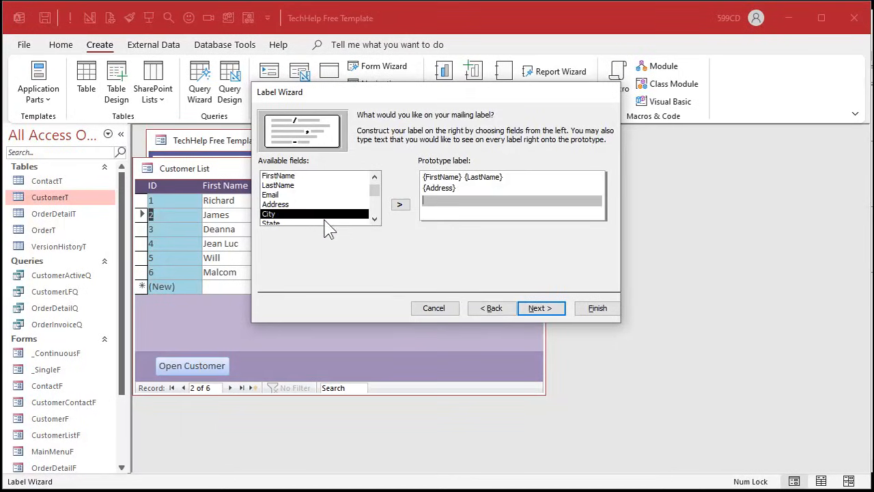
# - Add a label line with City, a comma, State and ZIP, and put Country on the line below it
pyautogui.scroll(-2, 374, 219)
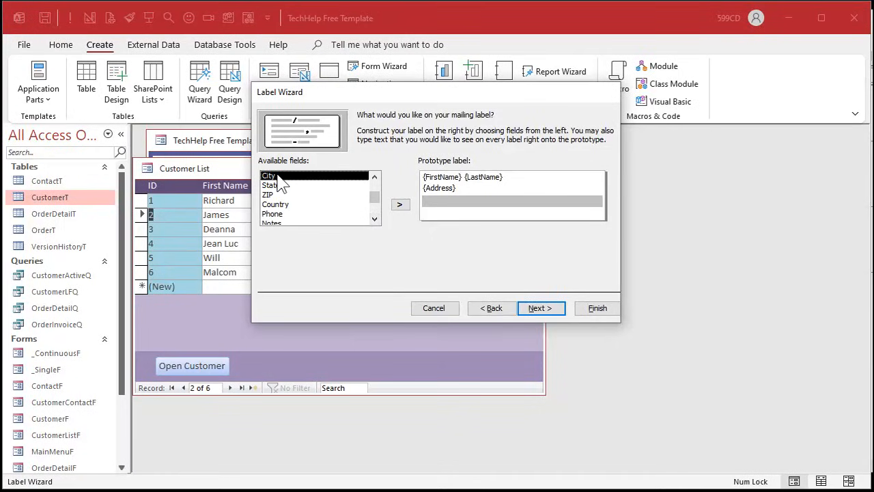
pyautogui.doubleClick(270, 177)
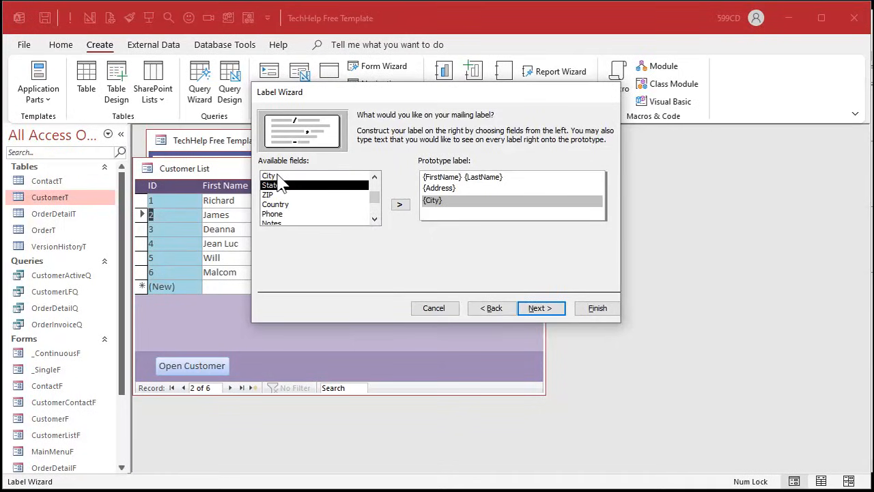
pyautogui.write(',')
pyautogui.doubleClick(297, 185)
pyautogui.doubleClick(294, 195)
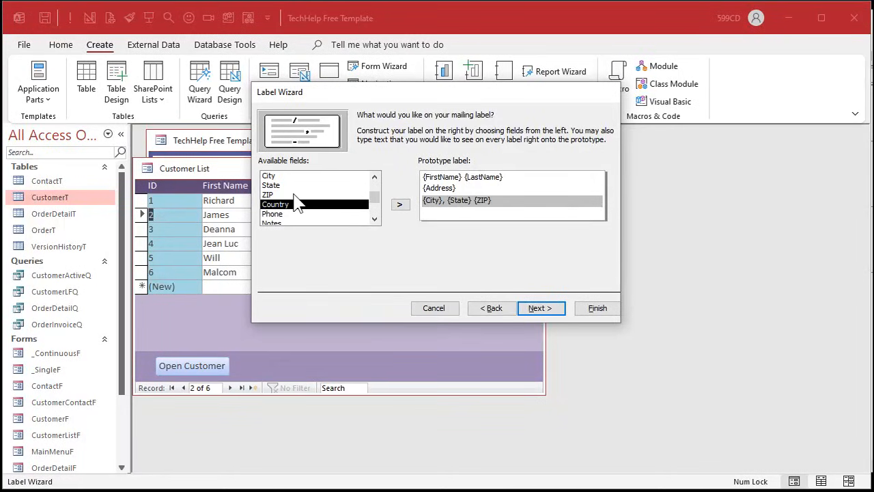
pyautogui.press('Return')
pyautogui.doubleClick(299, 206)
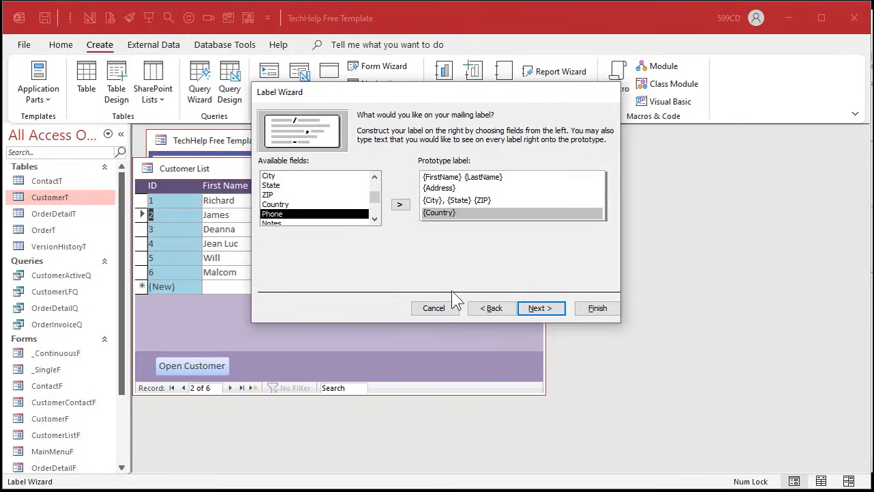
pyautogui.click(533, 311)
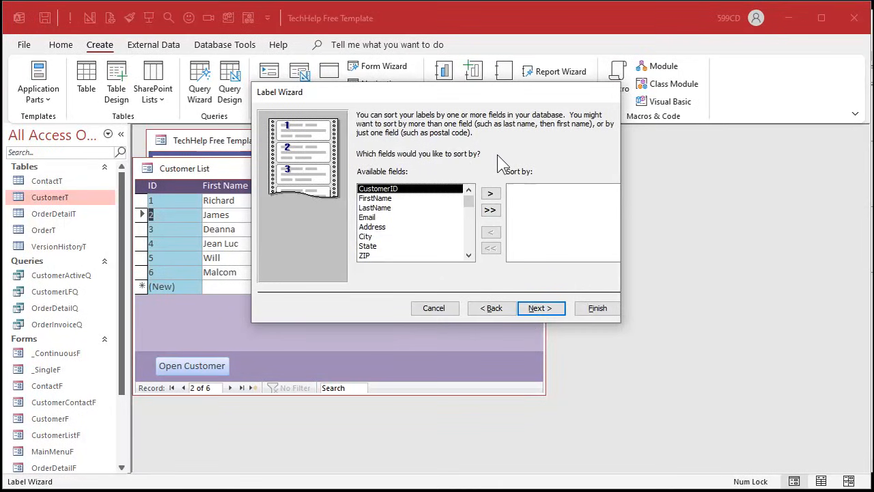
# - Sort the labels by LastName and FirstName, and finish the wizard with the option to modify the label design
pyautogui.click(413, 208)
pyautogui.click(490, 193)
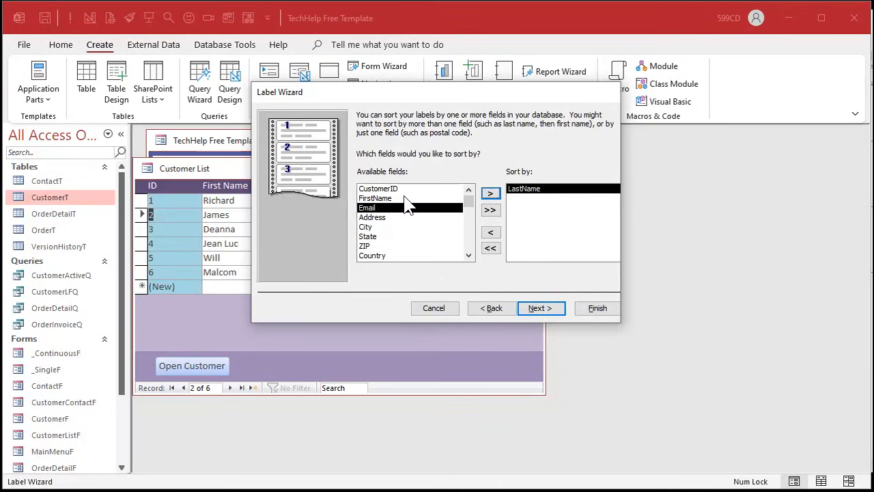
pyautogui.click(407, 198)
pyautogui.click(490, 194)
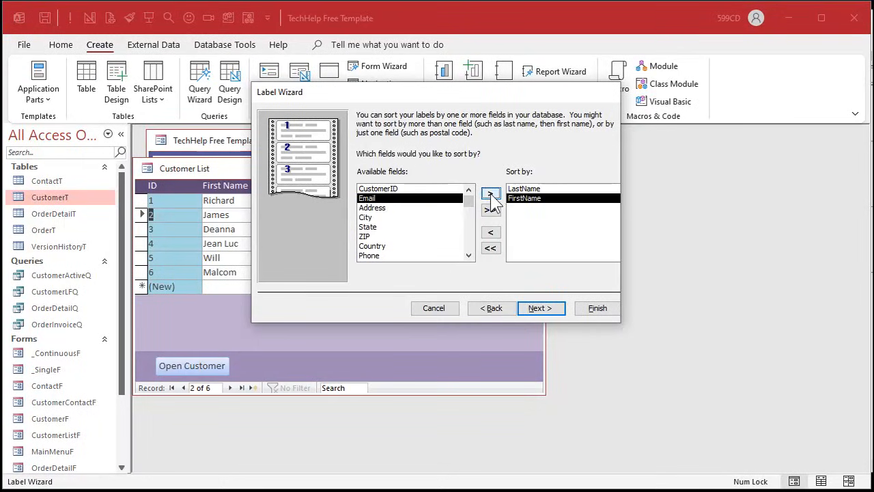
pyautogui.click(551, 308)
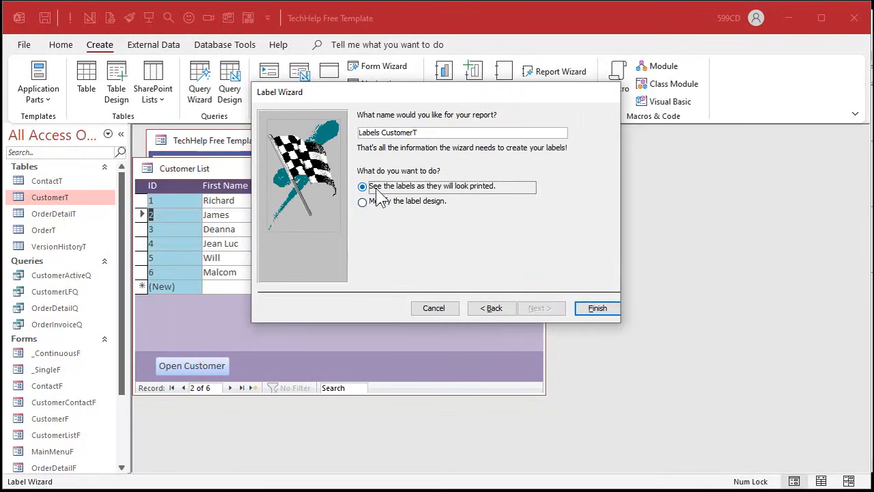
pyautogui.click(430, 204)
pyautogui.click(597, 309)
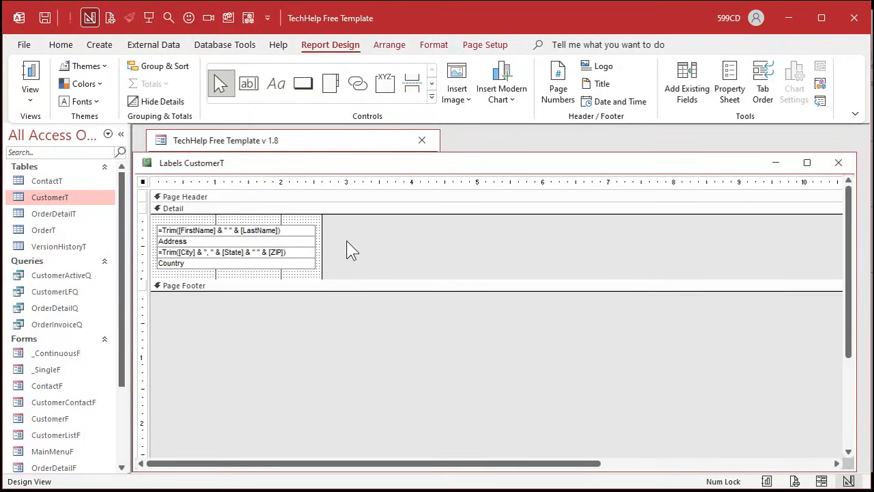
# - Set the label report's Record Source to CustomerActiveQ and close the report
pyautogui.doubleClick(142, 183)
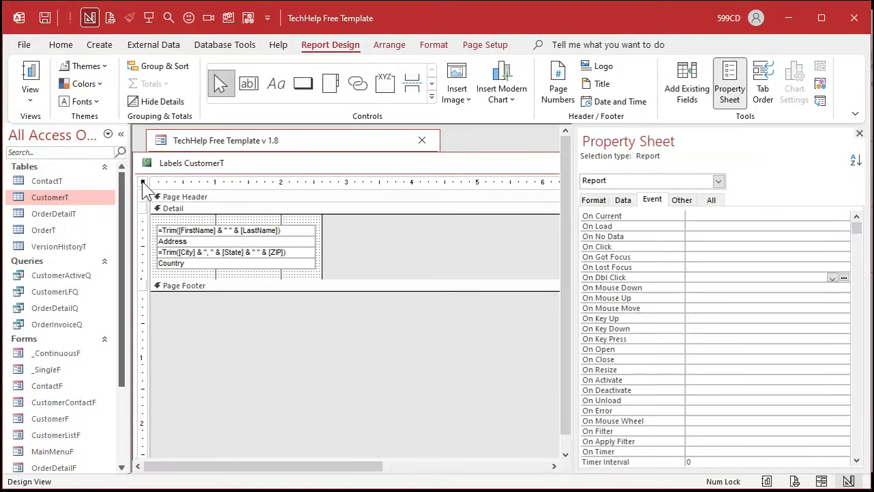
pyautogui.click(622, 200)
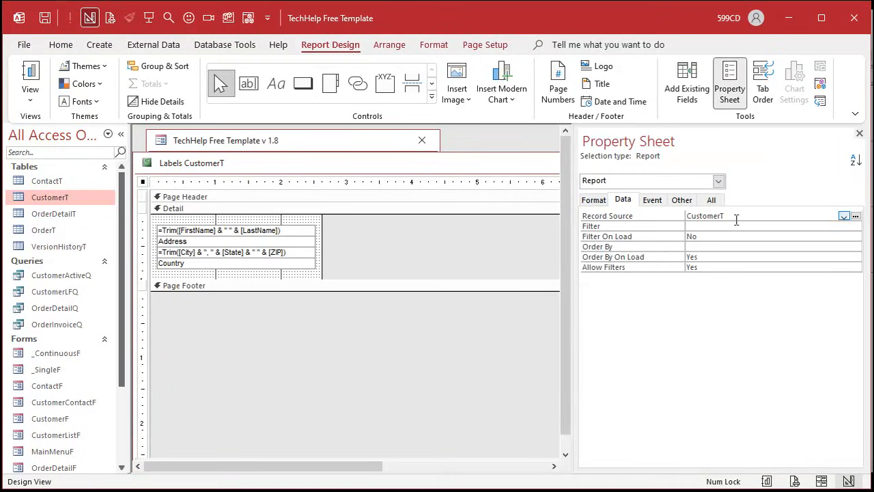
pyautogui.click(820, 219)
pyautogui.click(844, 216)
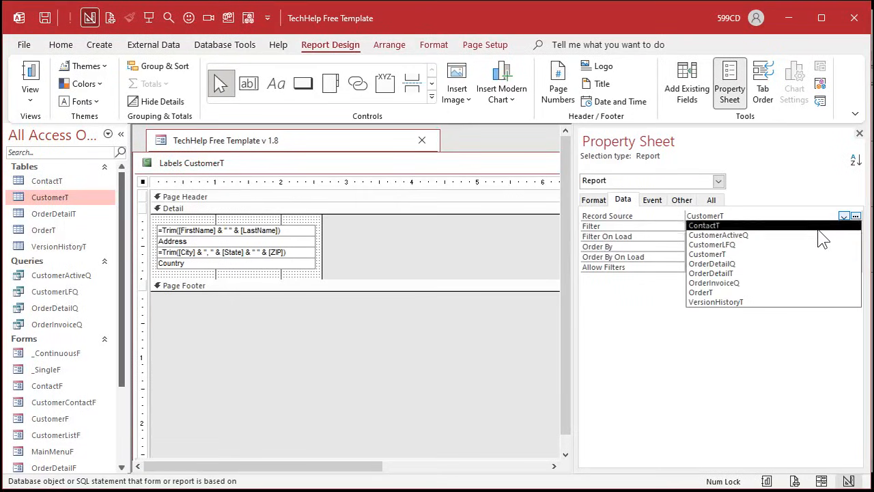
pyautogui.click(765, 236)
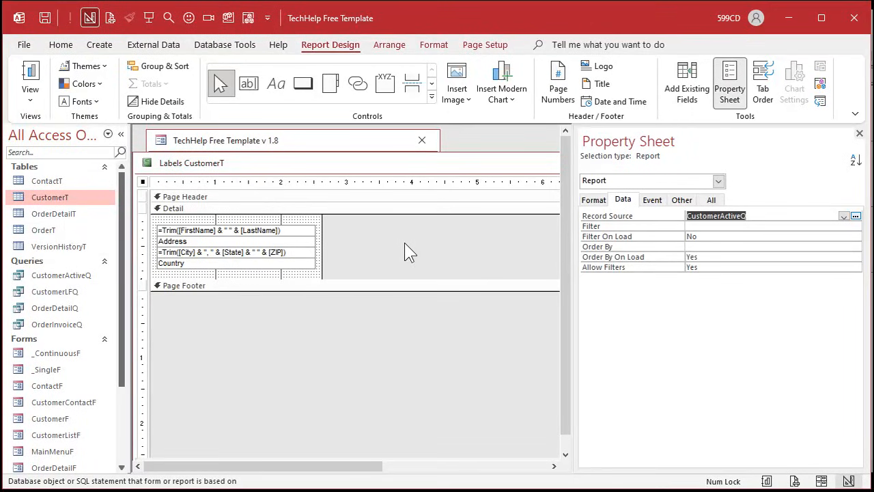
pyautogui.click(859, 133)
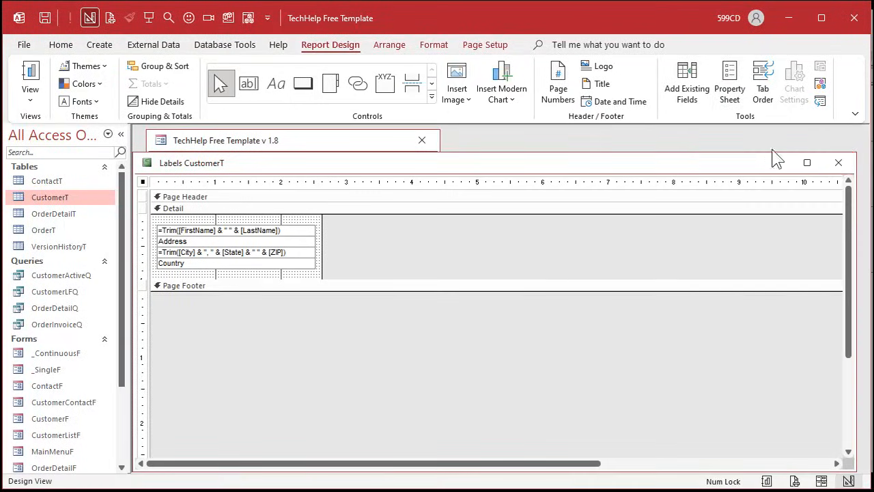
pyautogui.click(838, 163)
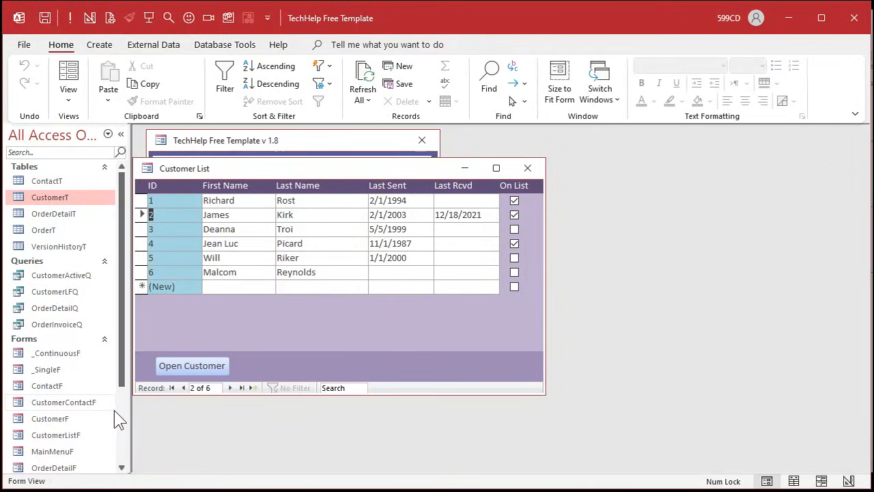
# - Rename the Labels CustomerT report to ChristmasLabelR
pyautogui.scroll(-3, 117, 420)
pyautogui.click(58, 420)
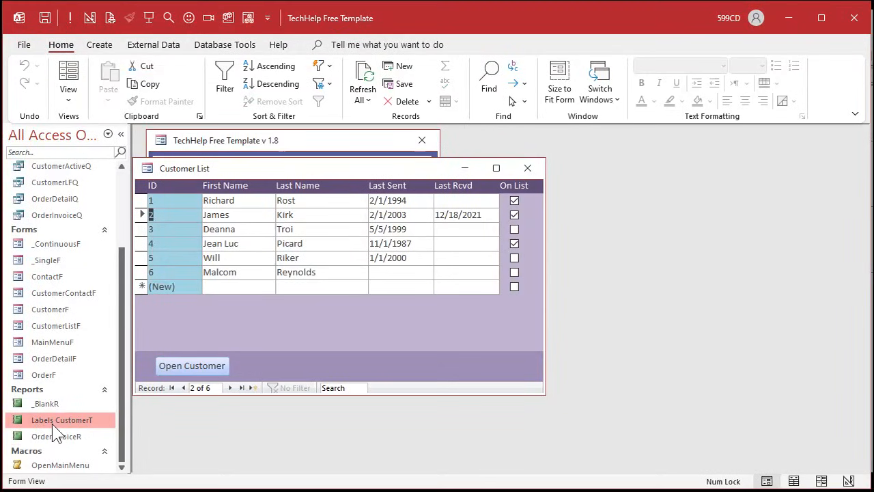
pyautogui.rightClick(53, 422)
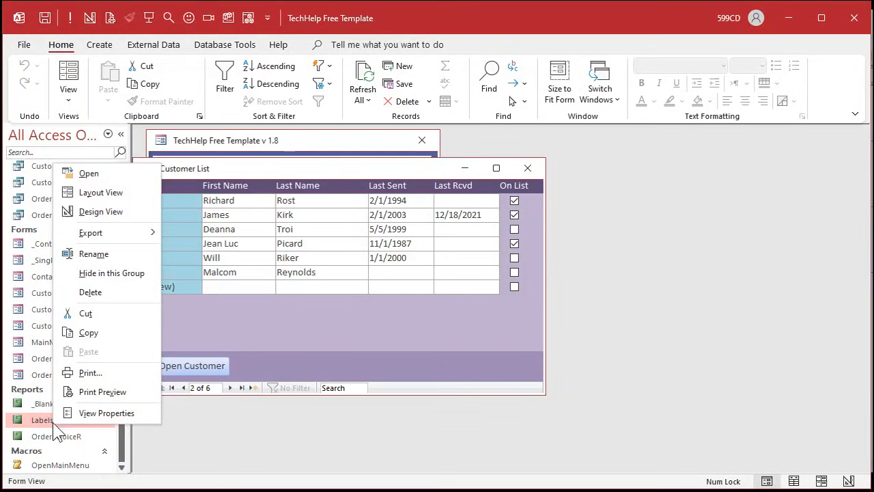
pyautogui.click(107, 258)
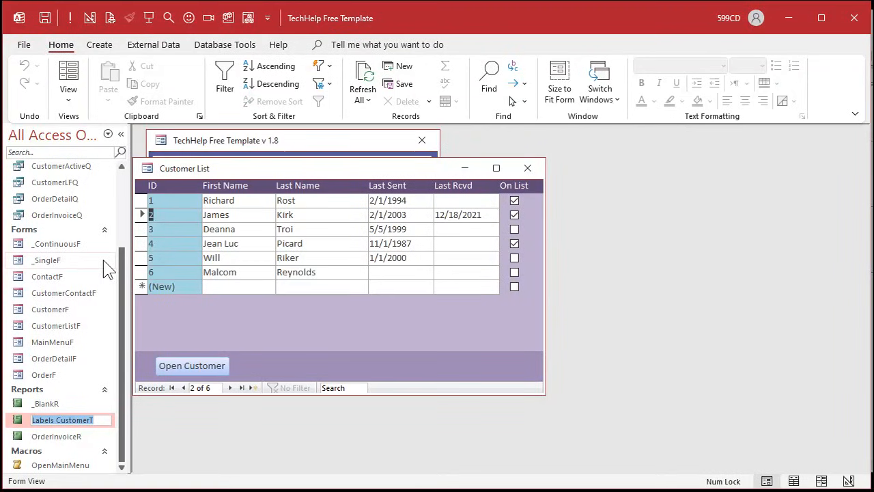
pyautogui.write('ChristmasLabelR')
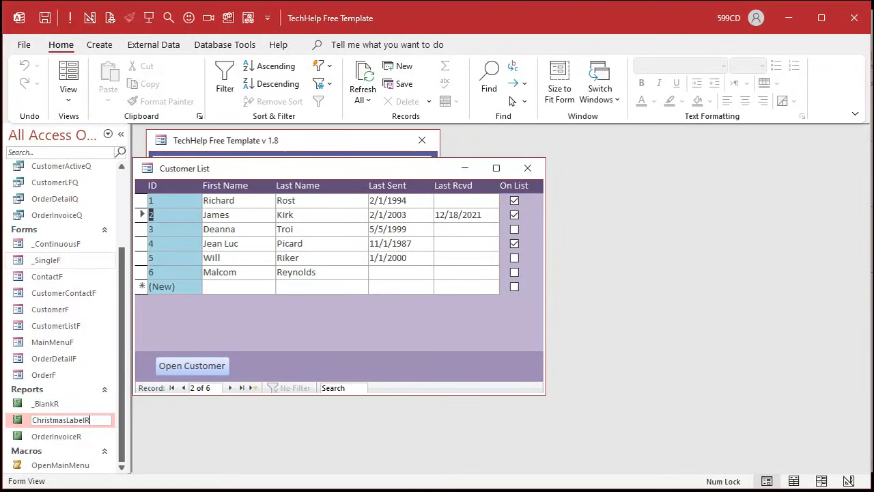
pyautogui.press('Return')
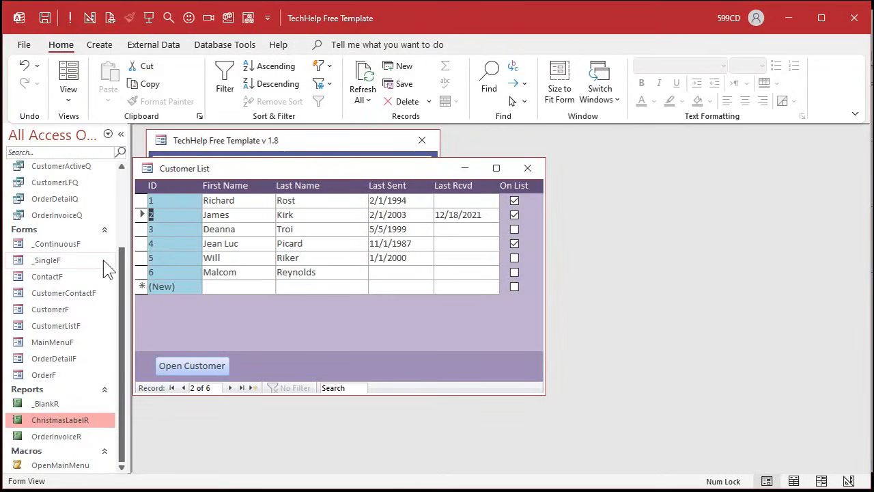
# - Open the ChristmasLabelR report in Print Preview to check how the labels will print
pyautogui.rightClick(73, 421)
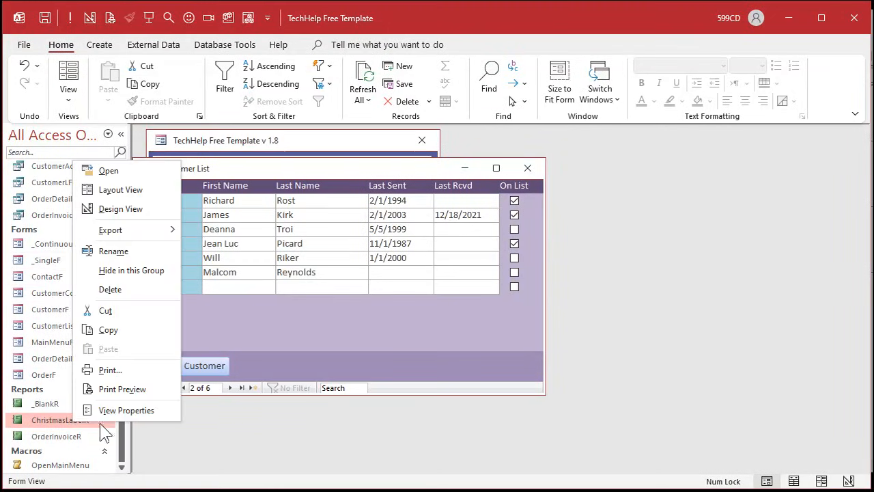
pyautogui.click(129, 389)
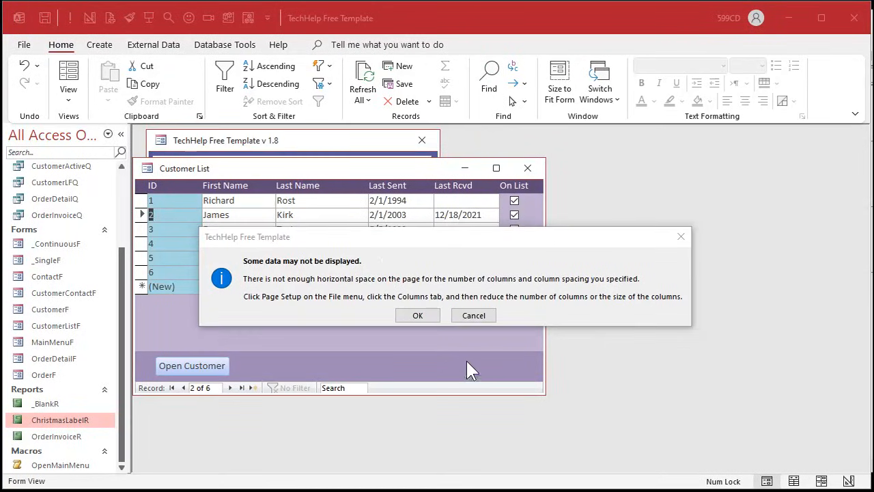
pyautogui.click(418, 315)
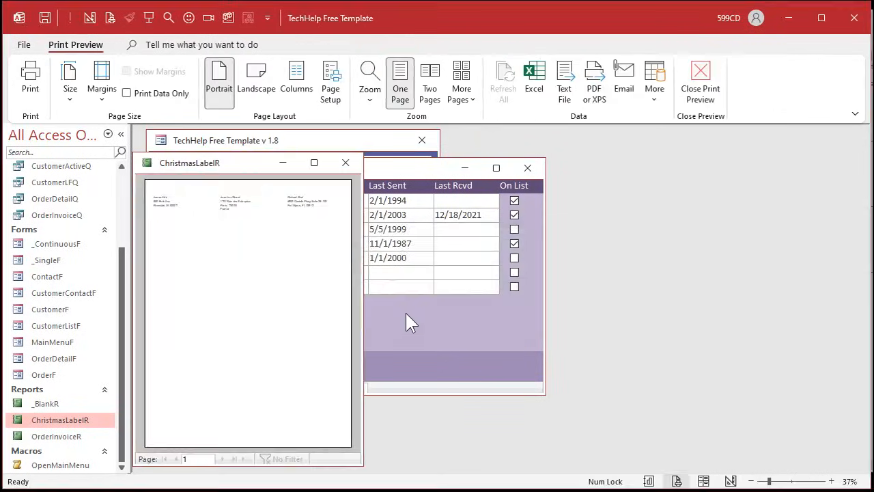
# - Narrow the ChristmasLabelR report in Design View to just past the address text boxes, and close it
pyautogui.rightClick(217, 164)
pyautogui.click(251, 273)
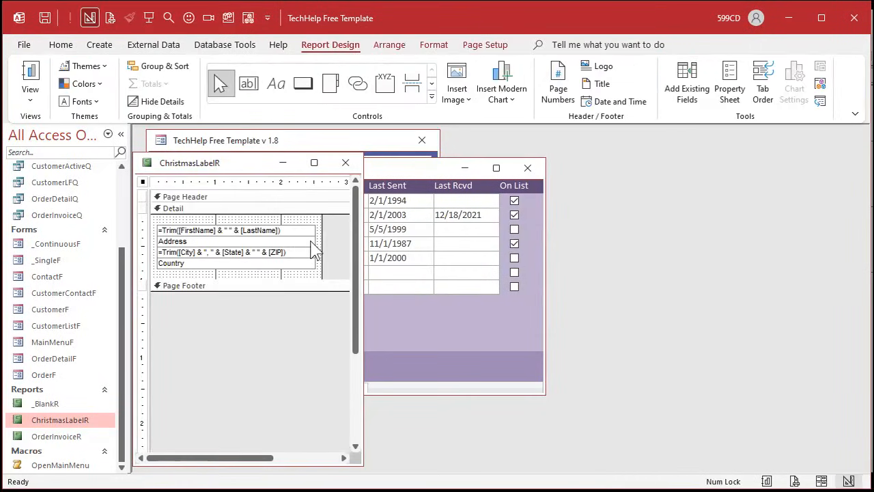
pyautogui.moveTo(321, 236); pyautogui.dragTo(317, 237)
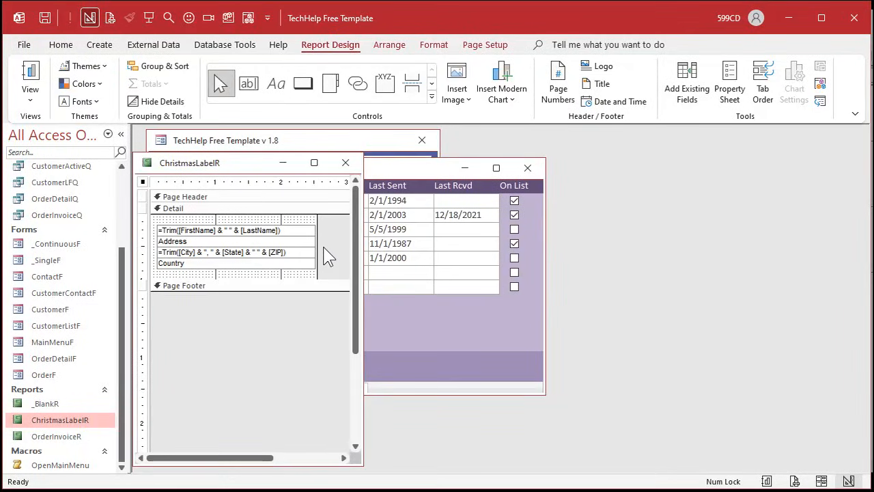
pyautogui.click(346, 163)
# - Open ChristmasLabelR in Print Preview and examine the spacing of the labels on the page
pyautogui.rightClick(83, 421)
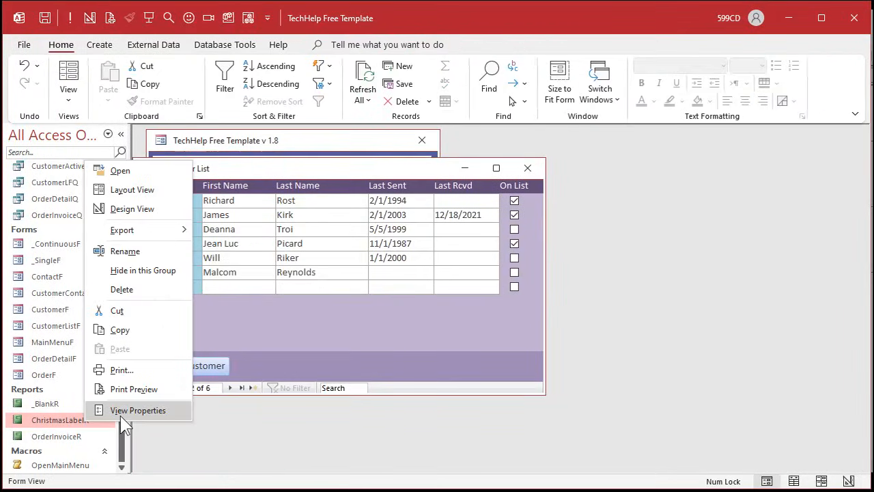
pyautogui.click(137, 389)
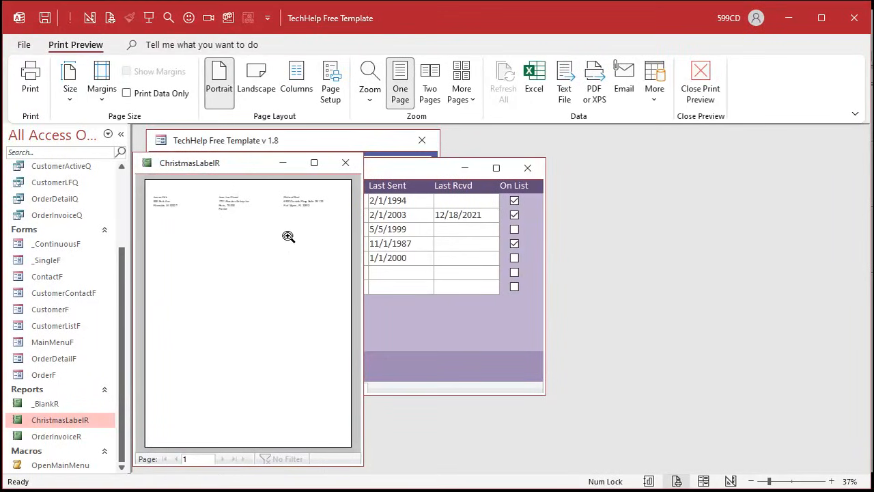
pyautogui.moveTo(233, 163); pyautogui.dragTo(301, 152)
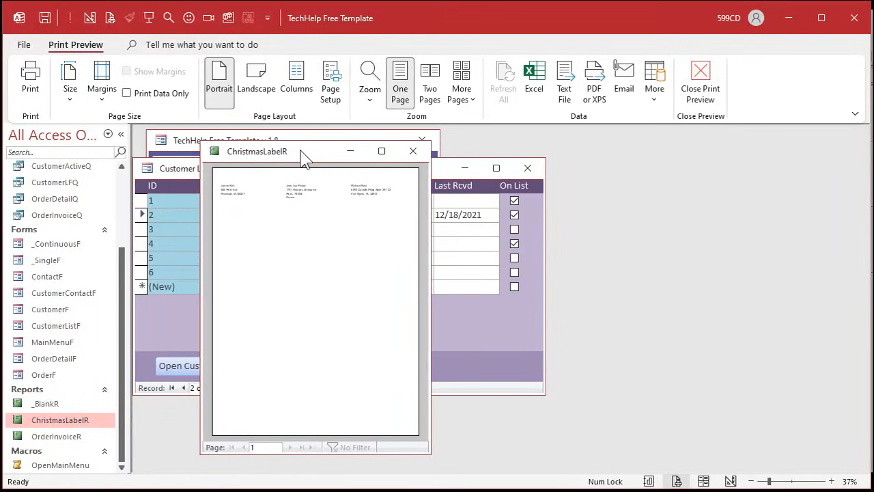
pyautogui.click(225, 198)
pyautogui.click(226, 191)
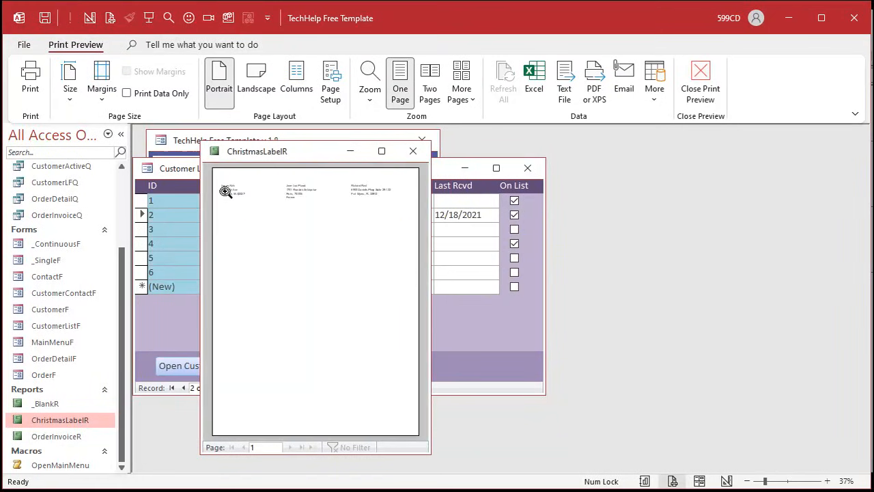
# - In the ChristmasLabelR design, move the left edge of all four address text boxes inward about 0.5 inch to leave room for a picture
pyautogui.rightClick(311, 153)
pyautogui.click(358, 259)
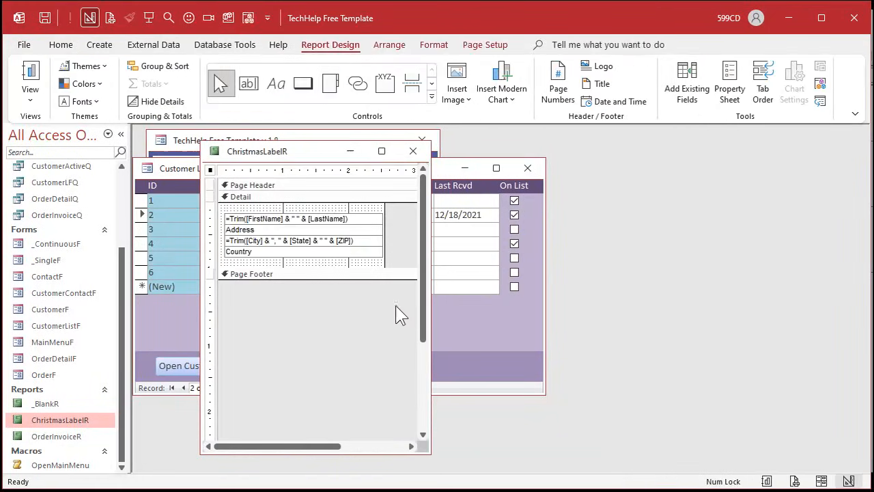
pyautogui.moveTo(430, 258); pyautogui.dragTo(615, 258)
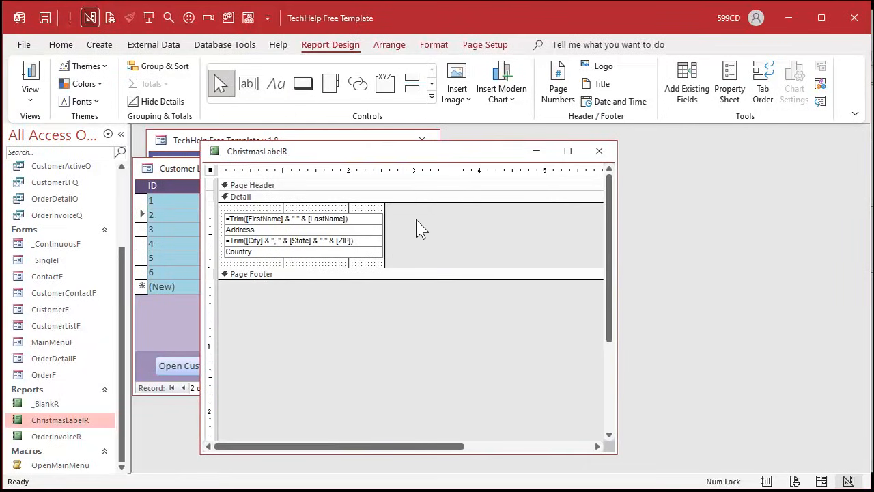
pyautogui.moveTo(410, 215); pyautogui.dragTo(317, 260)
pyautogui.moveTo(224, 230); pyautogui.dragTo(257, 230)
# - Switch to Paint, capture the small Christmas tree, and paste the picture into the Detail section of ChristmasLabelR
pyautogui.click(243, 238)
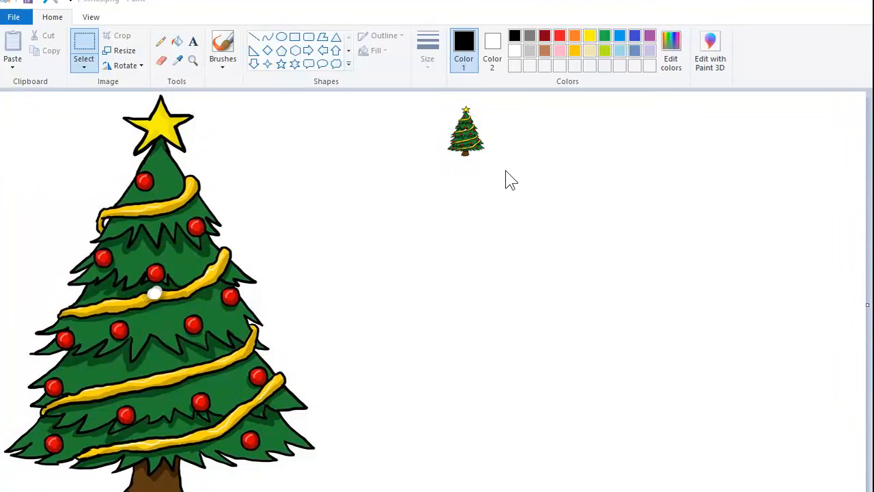
pyautogui.press('Print')
pyautogui.moveTo(444, 104)
pyautogui.mouseDown()
pyautogui.moveTo(469, 150)
pyautogui.moveTo(487, 158)
pyautogui.mouseUp()
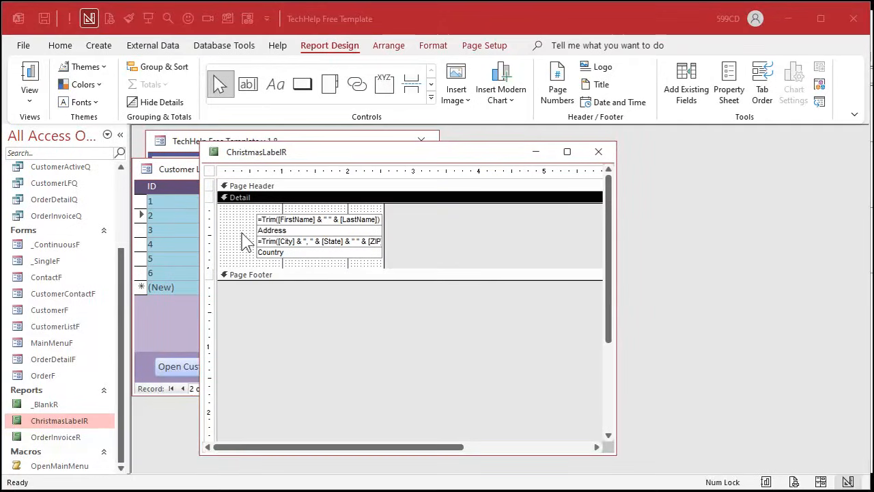
pyautogui.hotkey('ctrl', 'v')
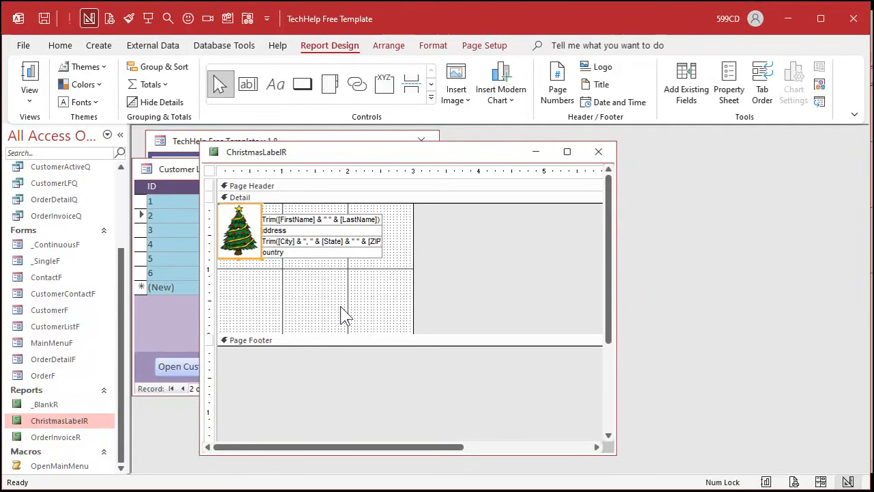
# - Place the tree picture beside the address text boxes and shrink it to about 0.5 by 0.67 inch
pyautogui.click(282, 268)
pyautogui.moveTo(236, 230)
pyautogui.mouseDown()
pyautogui.moveTo(255, 239)
pyautogui.moveTo(243, 242)
pyautogui.mouseUp()
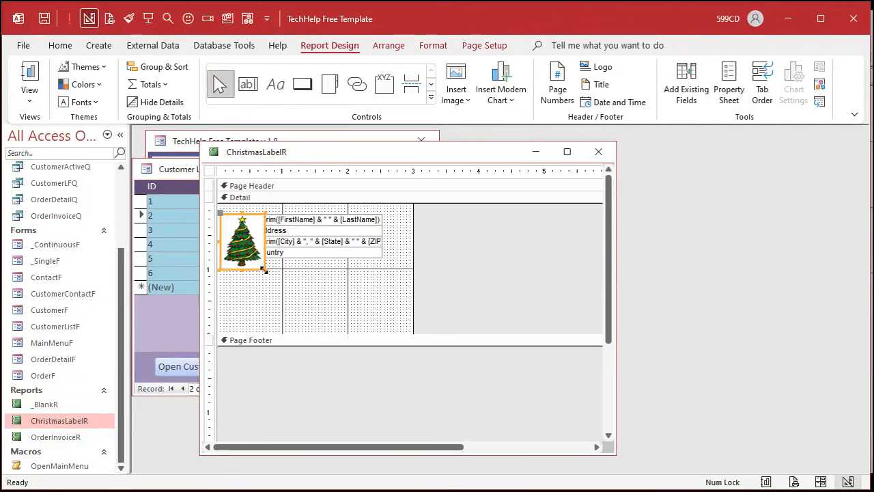
pyautogui.moveTo(265, 270)
pyautogui.mouseDown()
pyautogui.moveTo(248, 250)
pyautogui.moveTo(254, 257)
pyautogui.mouseUp()
pyautogui.click(399, 234)
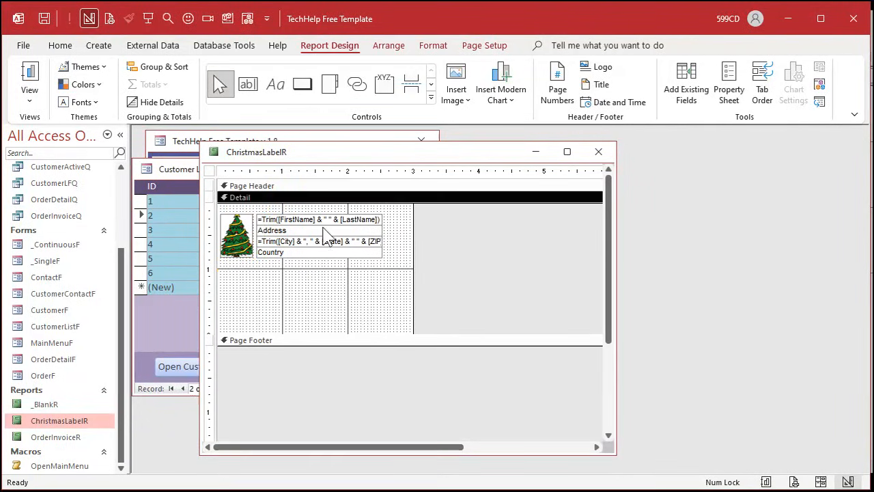
# - Shrink the label report to about 2.55 inches wide and its Detail section to about 1 inch high
pyautogui.moveTo(412, 223); pyautogui.dragTo(384, 225)
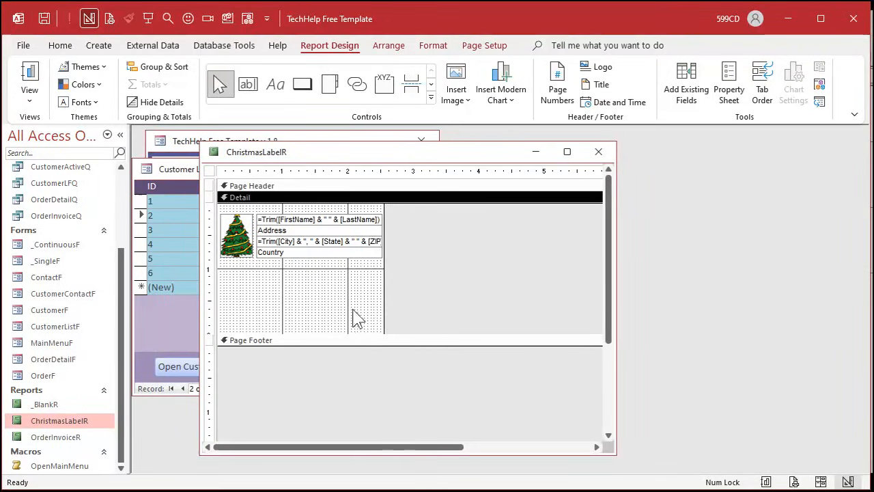
pyautogui.moveTo(351, 331); pyautogui.dragTo(343, 268)
pyautogui.click(478, 258)
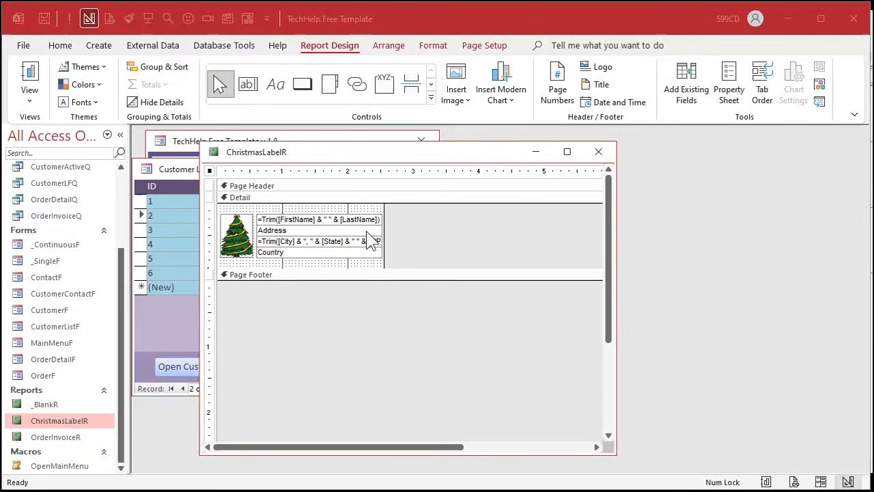
# - Set the tree picture's Size Mode property to Stretch
pyautogui.click(238, 229)
pyautogui.press('F4')
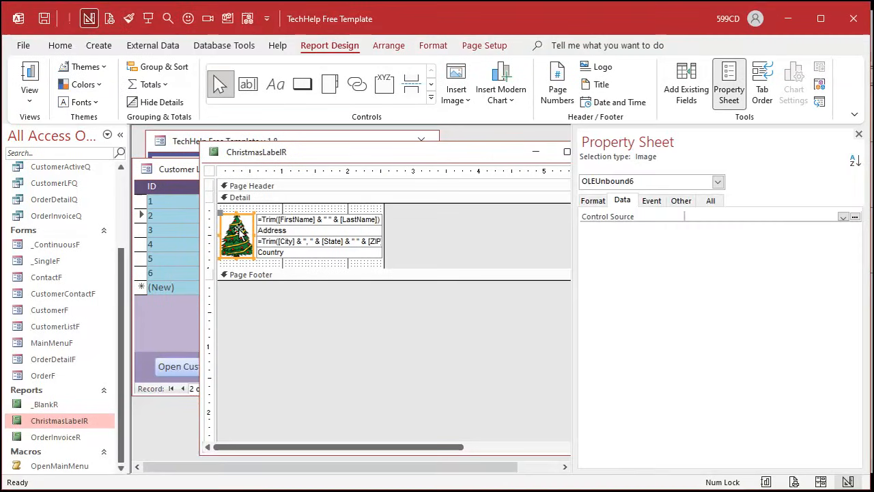
pyautogui.click(712, 200)
pyautogui.click(855, 244)
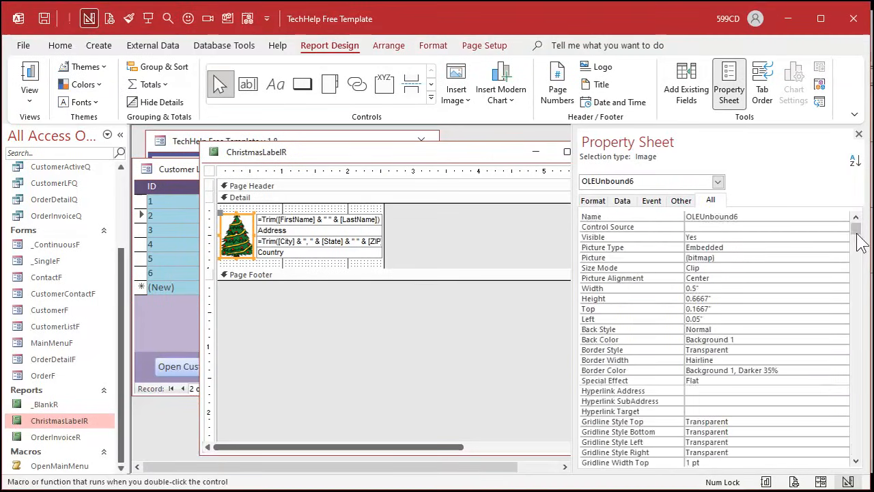
pyautogui.click(733, 274)
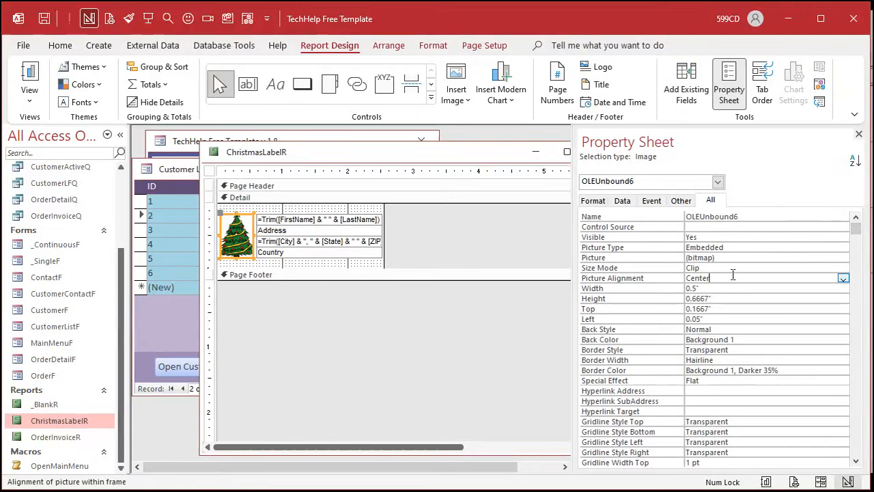
pyautogui.click(844, 278)
pyautogui.click(844, 279)
pyautogui.click(823, 268)
pyautogui.click(844, 267)
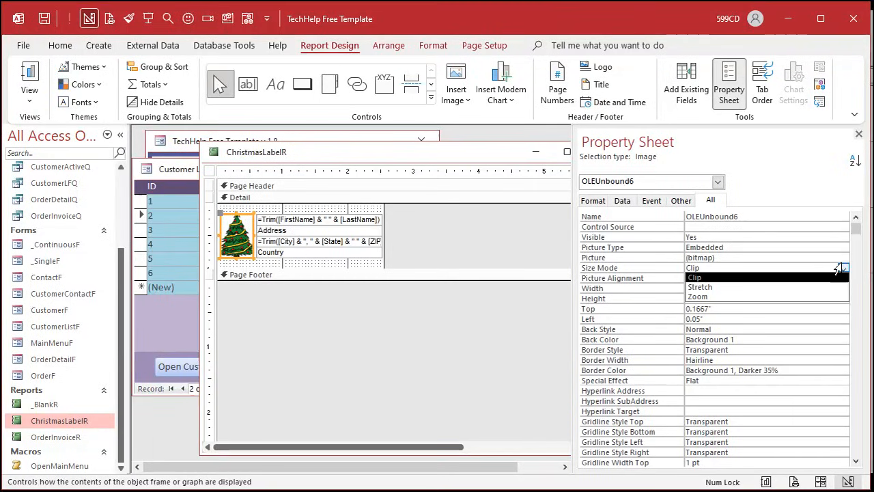
pyautogui.click(725, 287)
pyautogui.click(437, 240)
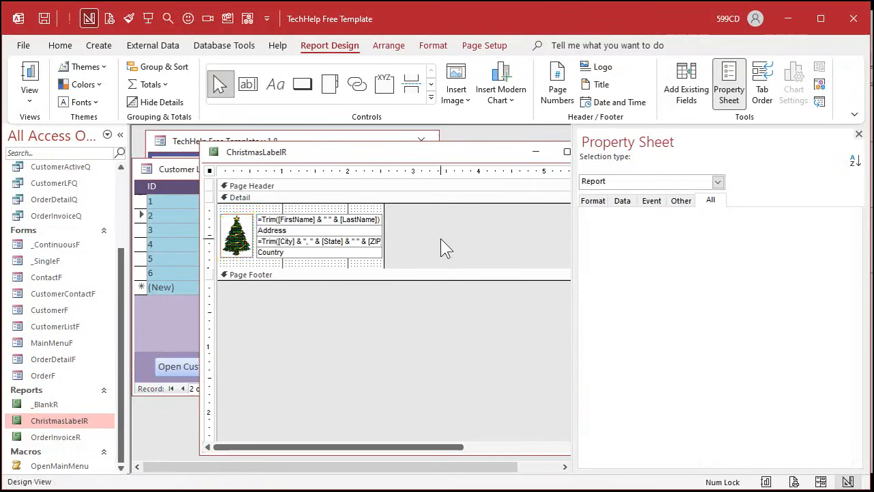
# - Make the tree picture's outline and fill transparent, and close the Property Sheet and the label report
pyautogui.click(244, 232)
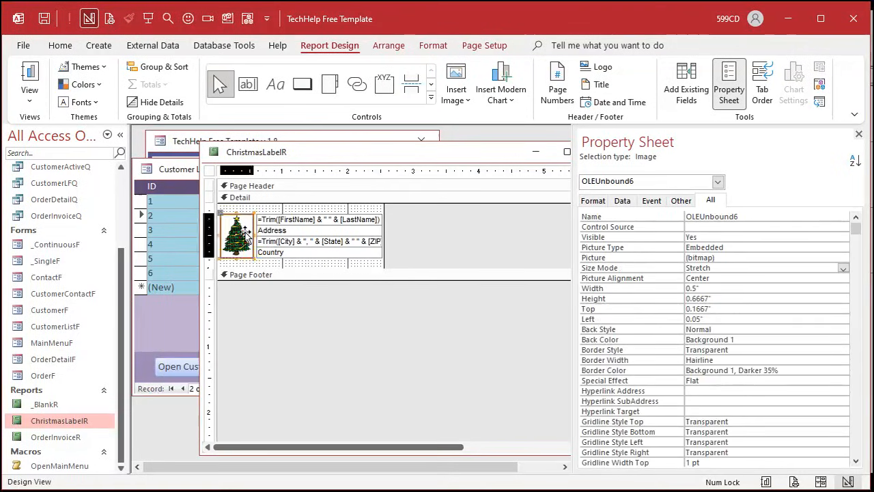
pyautogui.click(420, 41)
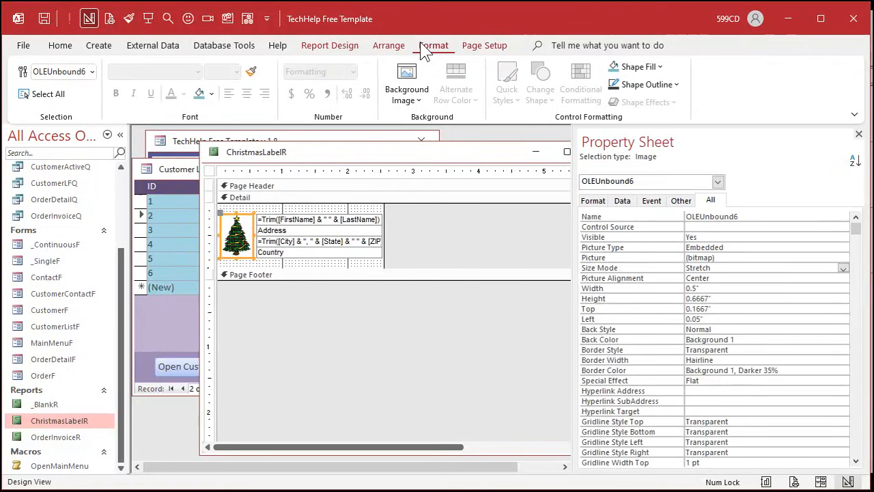
pyautogui.click(664, 84)
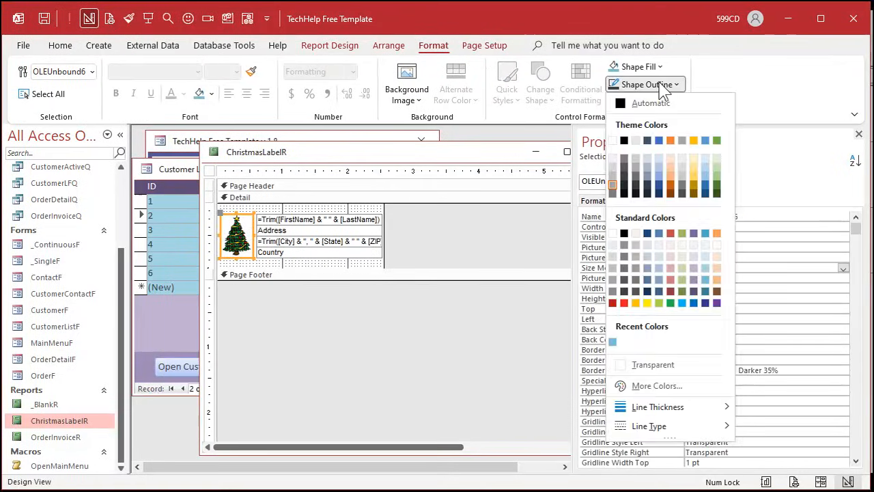
pyautogui.click(663, 365)
pyautogui.click(647, 67)
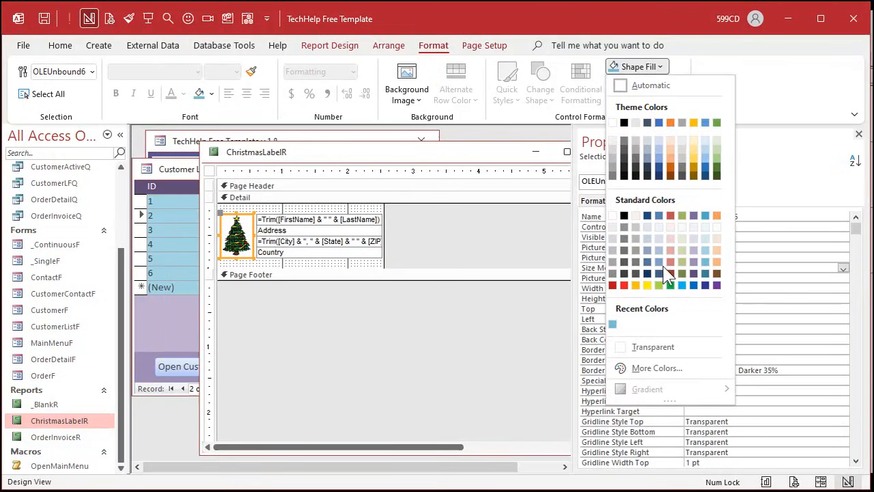
pyautogui.click(615, 350)
pyautogui.click(468, 234)
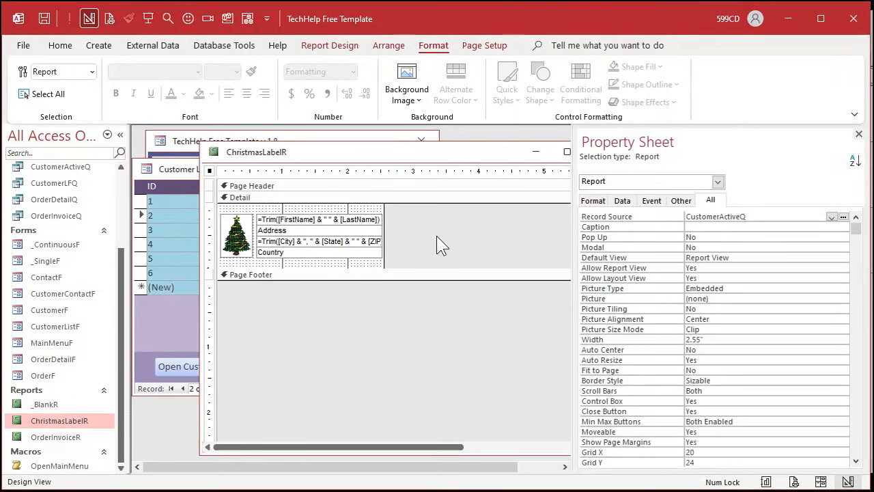
pyautogui.click(858, 134)
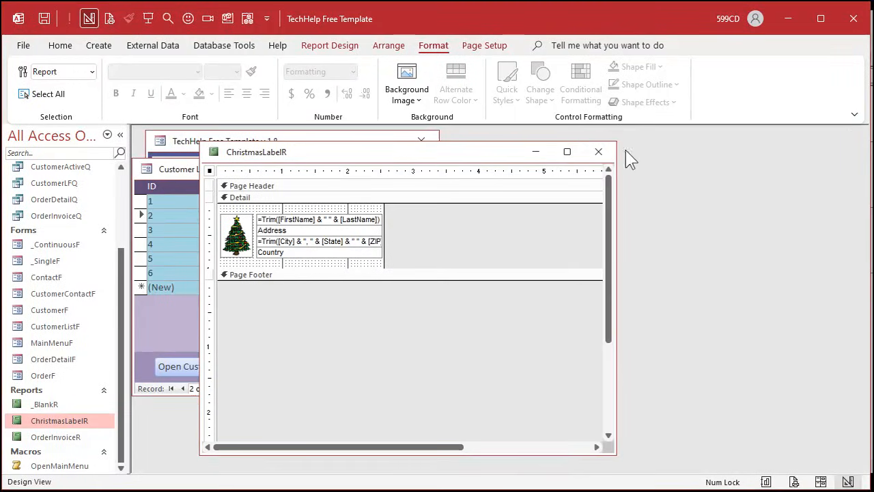
pyautogui.click(598, 151)
# - Open ChristmasLabelR in Print Preview, examine the tree picture and addresses at several zoom levels, and close the preview
pyautogui.rightClick(65, 418)
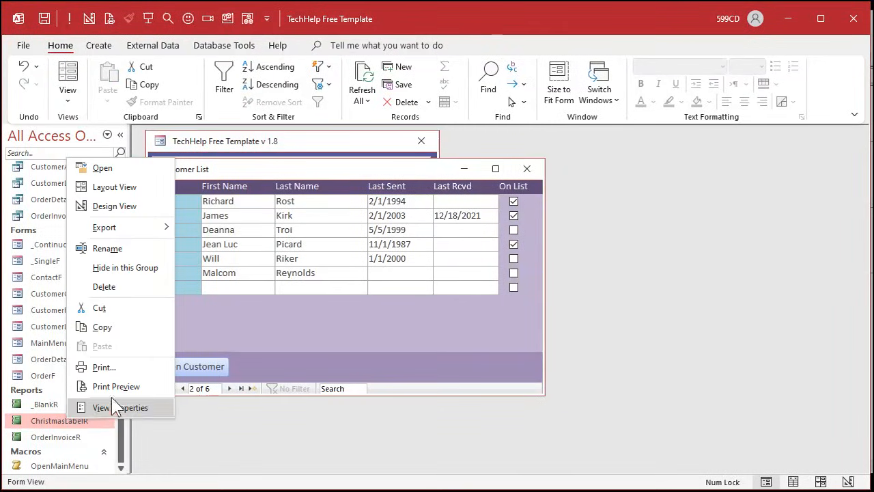
pyautogui.click(116, 386)
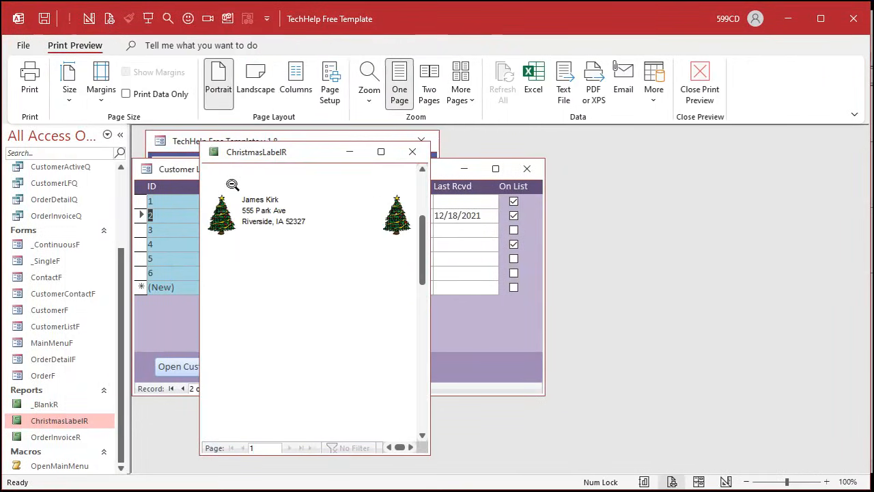
pyautogui.click(232, 184)
pyautogui.click(355, 182)
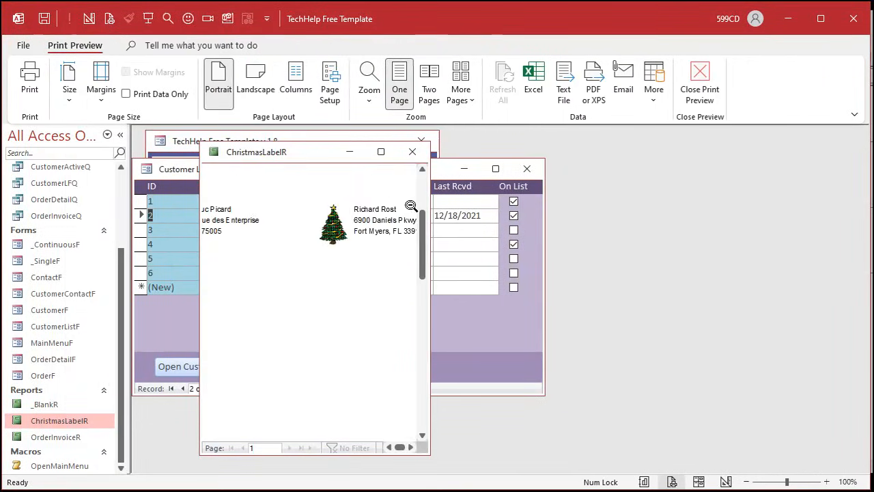
pyautogui.moveTo(430, 203); pyautogui.dragTo(739, 205)
pyautogui.click(419, 248)
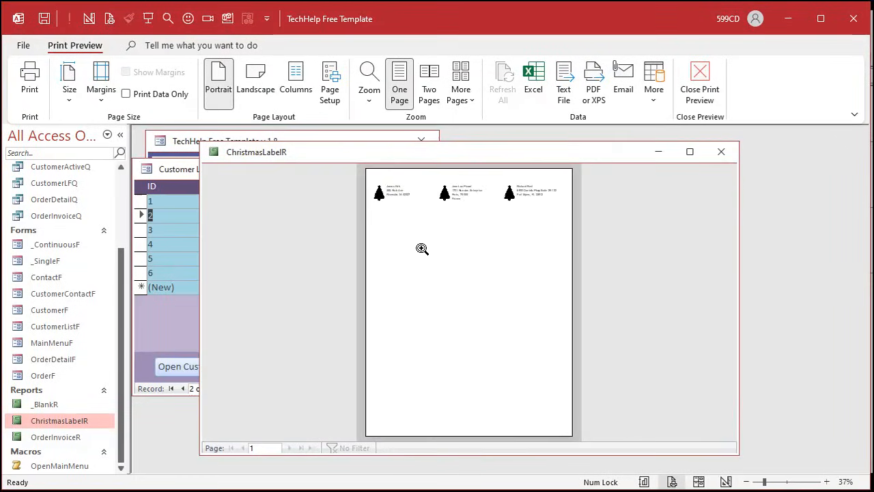
pyautogui.click(389, 179)
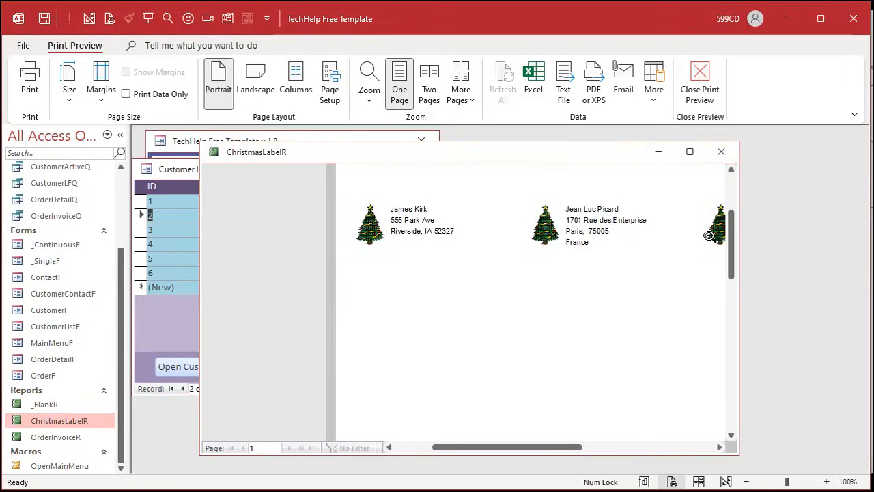
pyautogui.click(826, 481)
pyautogui.click(827, 481)
pyautogui.click(826, 481)
pyautogui.click(827, 482)
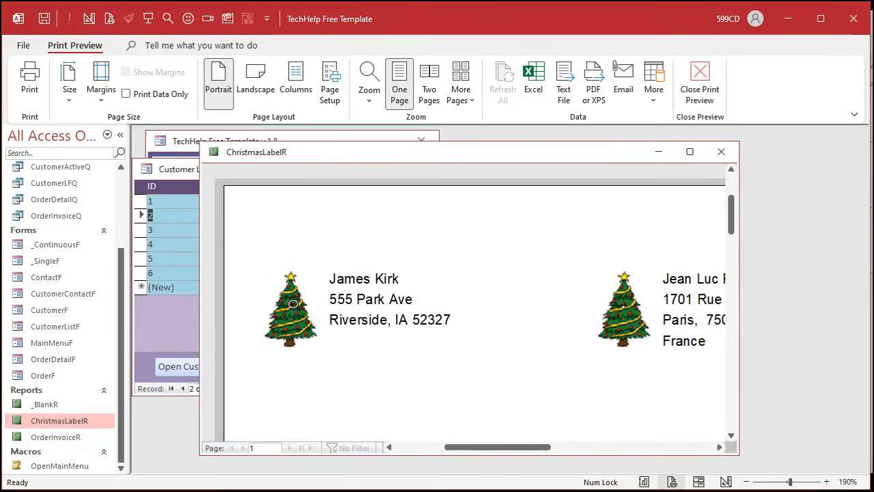
pyautogui.click(721, 151)
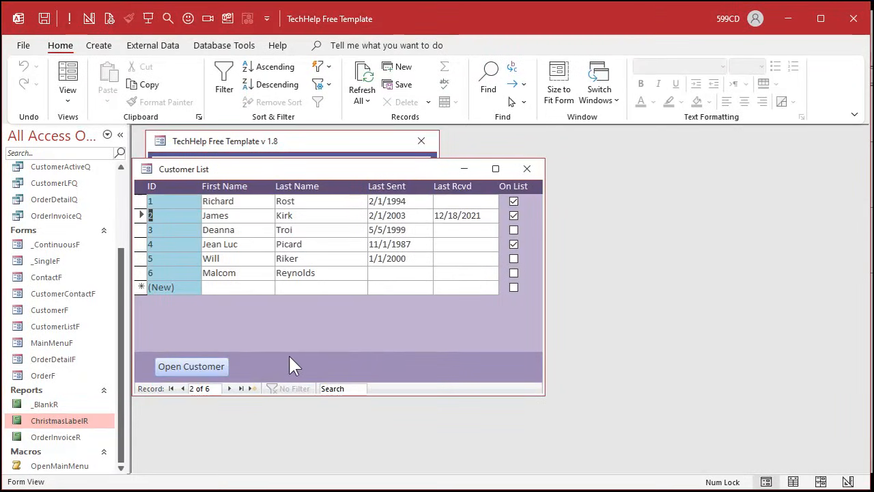
# - Switch the customer list form to Design View and place a command button in its Form Footer using the wizard
pyautogui.moveTo(274, 170); pyautogui.dragTo(308, 168)
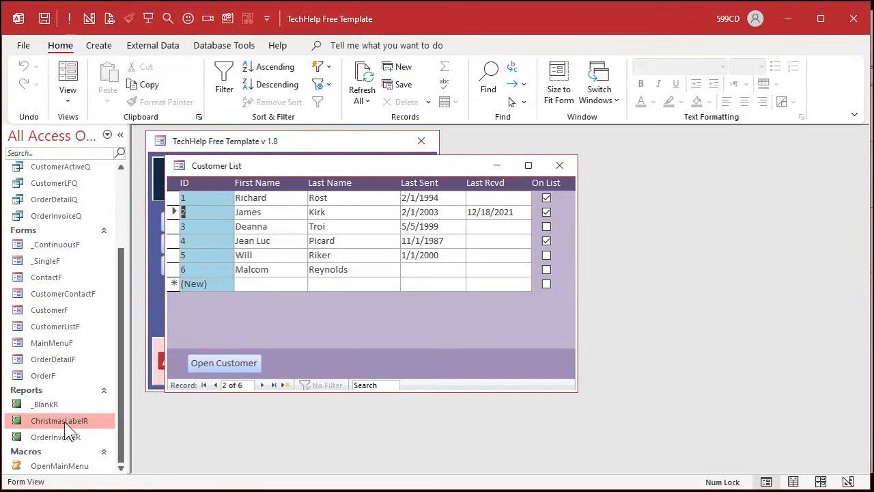
pyautogui.rightClick(396, 320)
pyautogui.click(461, 360)
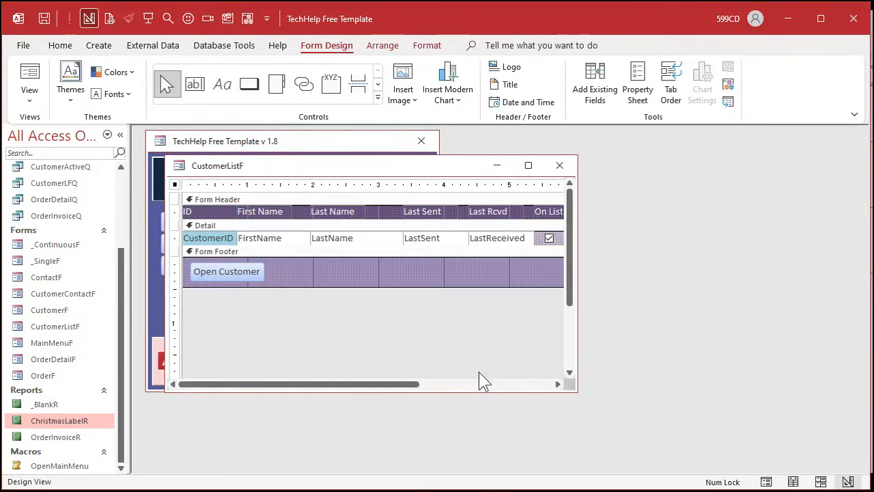
pyautogui.click(374, 102)
pyautogui.click(249, 79)
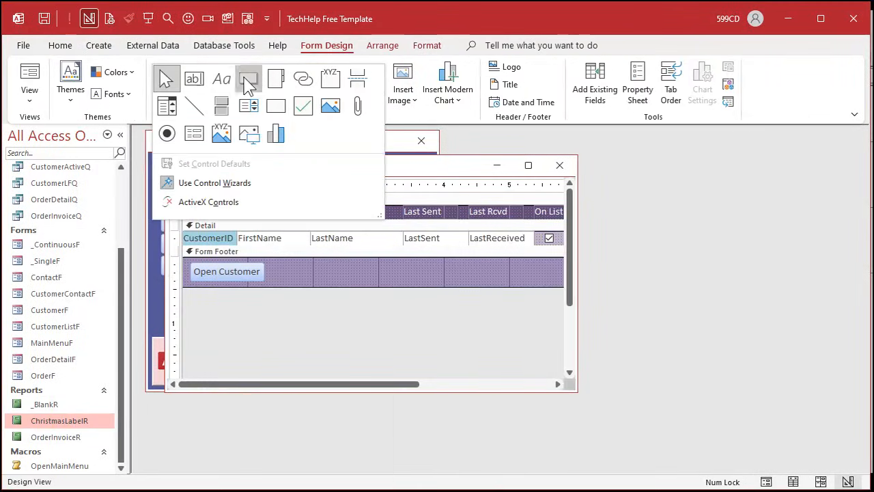
pyautogui.click(332, 261)
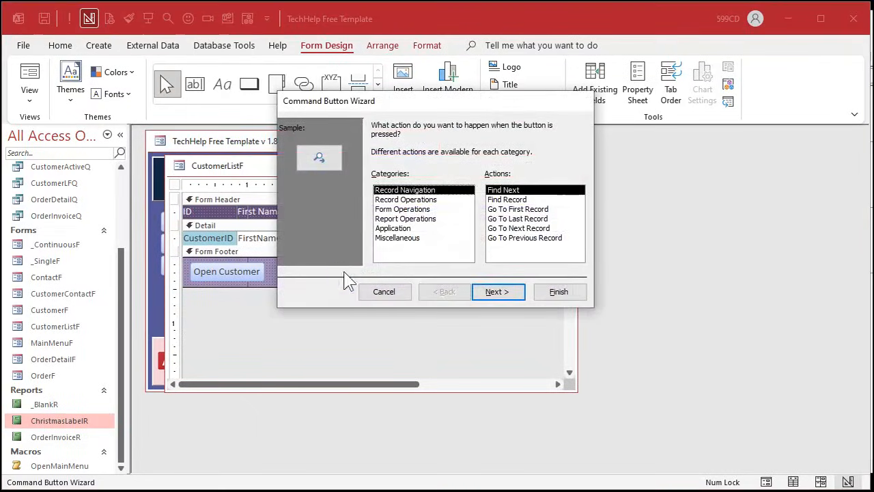
# - Assign the button the Report Operations action Preview Report for the ChristmasLabelR report
pyautogui.click(427, 218)
pyautogui.click(512, 209)
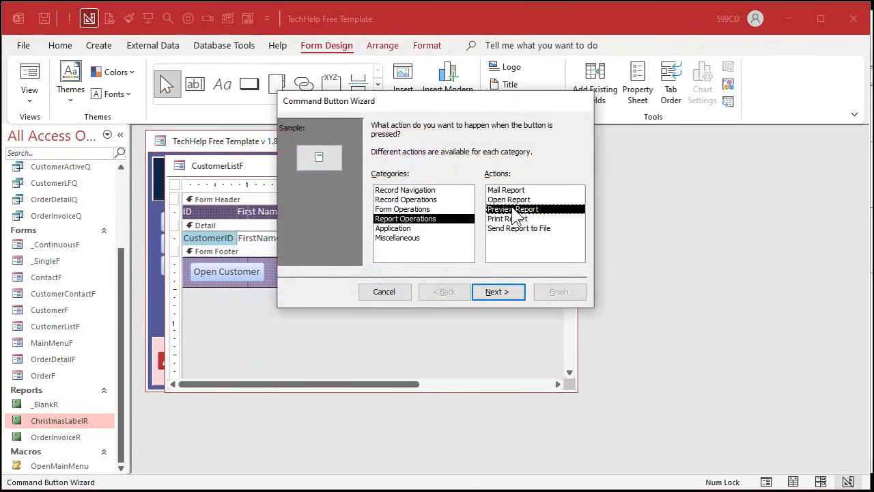
pyautogui.click(519, 200)
pyautogui.click(526, 209)
pyautogui.click(515, 289)
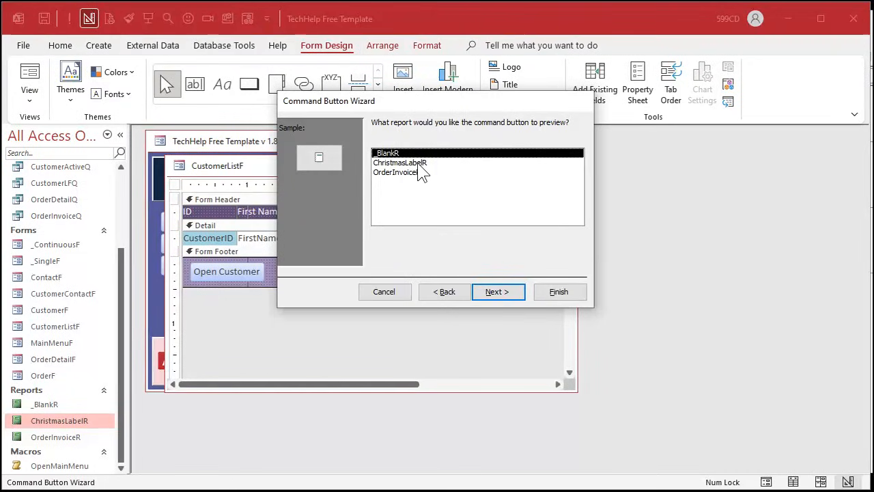
pyautogui.click(410, 164)
pyautogui.click(509, 293)
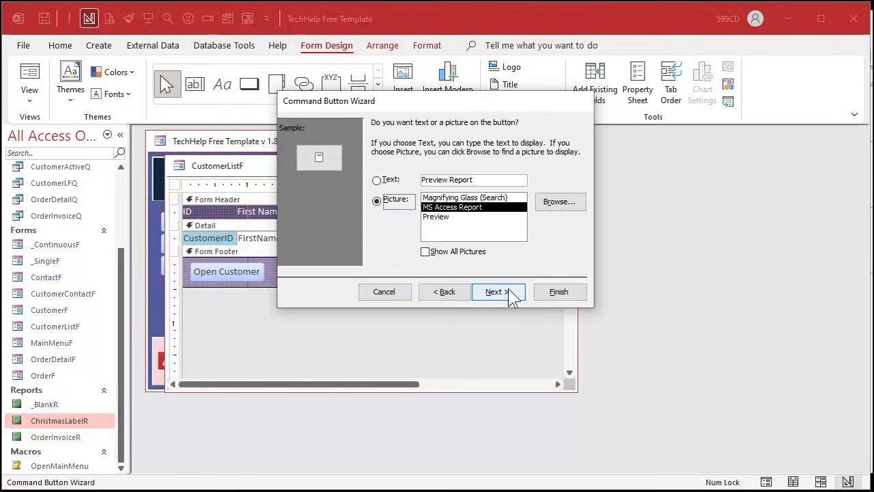
# - Give the button the text Xmas Label, finish the wizard, and close the customer list form
pyautogui.click(381, 181)
pyautogui.write('Xmas Label')
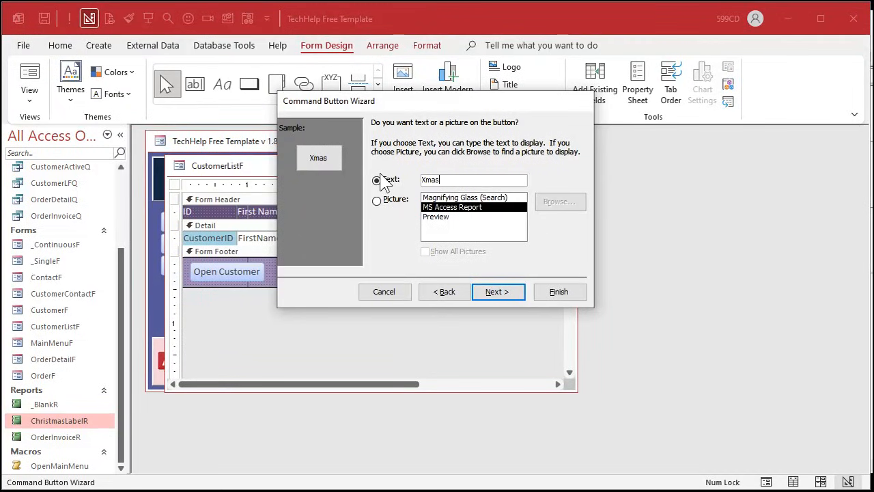
pyautogui.click(504, 295)
pyautogui.click(559, 292)
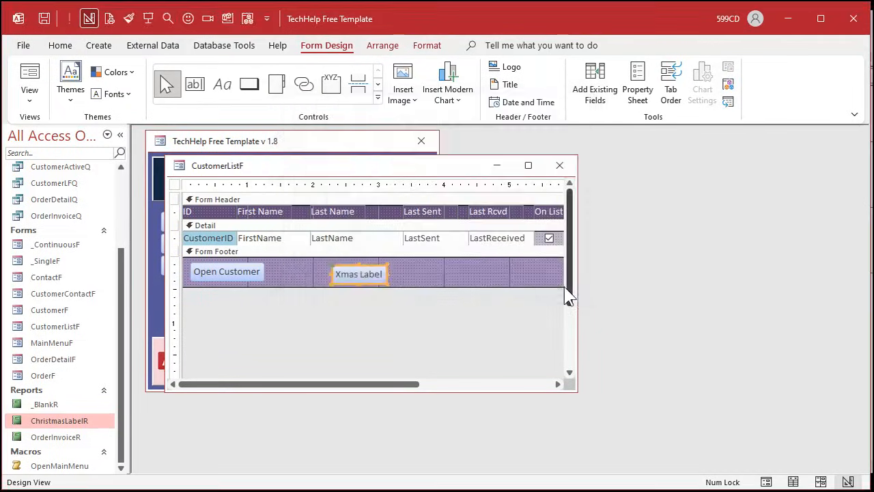
pyautogui.click(419, 278)
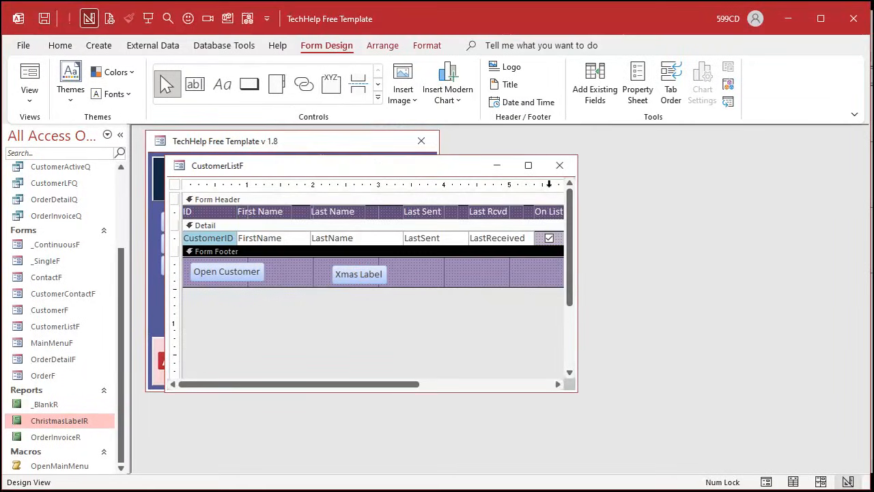
pyautogui.click(561, 165)
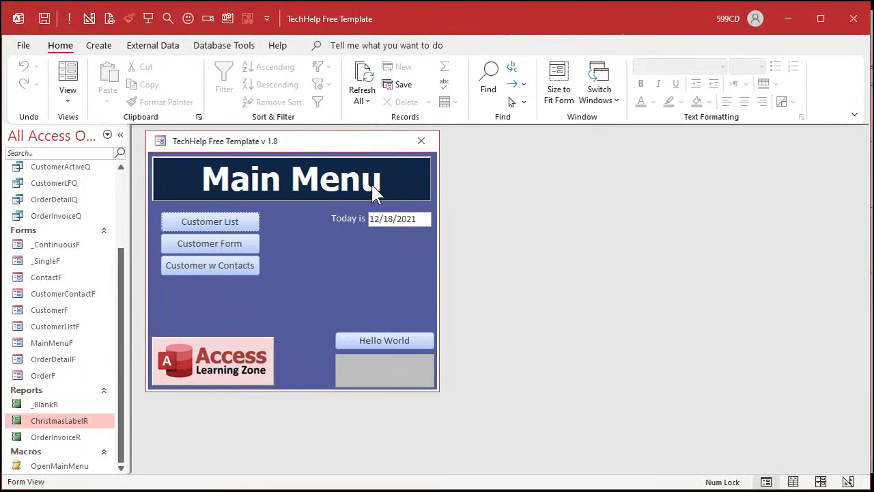
# - Reopen the Customer List from the Main Menu and test the Xmas Label button by previewing the labels, closing the preview
pyautogui.click(242, 228)
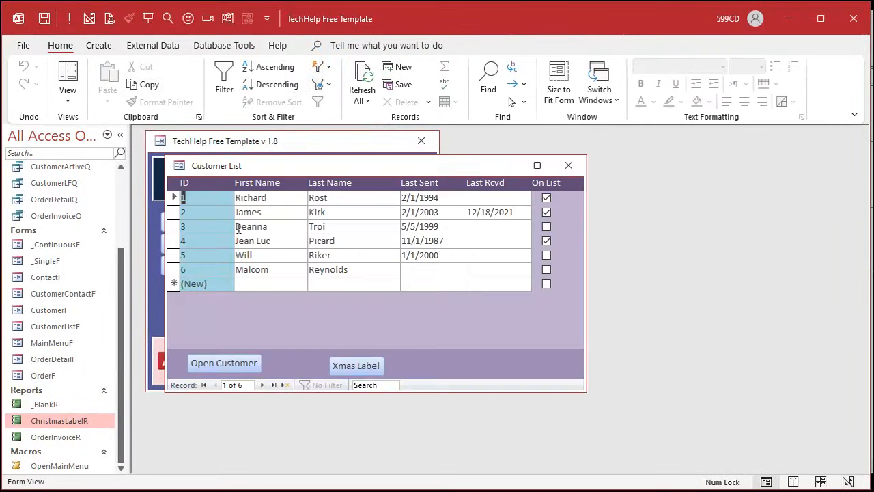
pyautogui.click(360, 367)
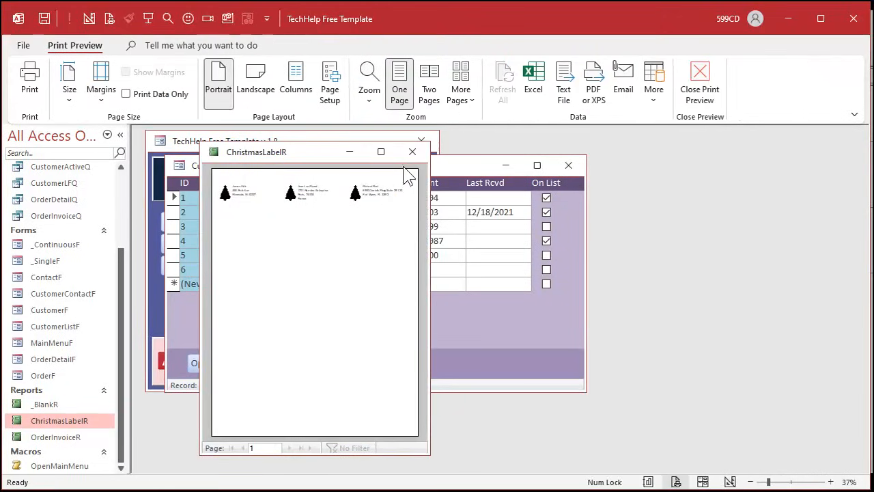
pyautogui.click(412, 151)
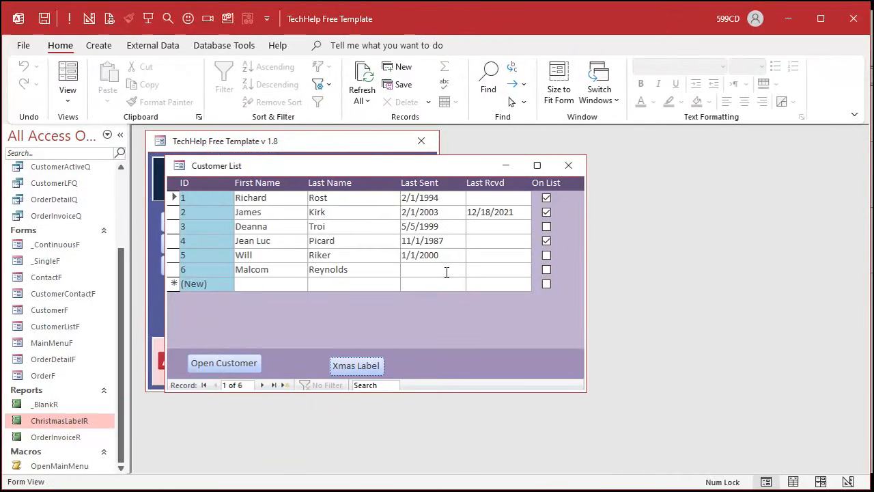
# - Mark customer 3 as On List and examine the label preview for that customer, closing the preview
pyautogui.click(546, 226)
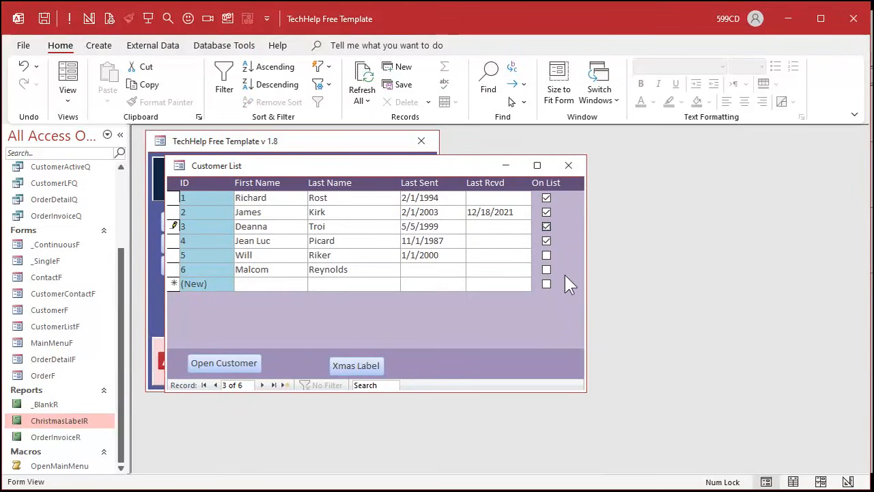
pyautogui.click(357, 366)
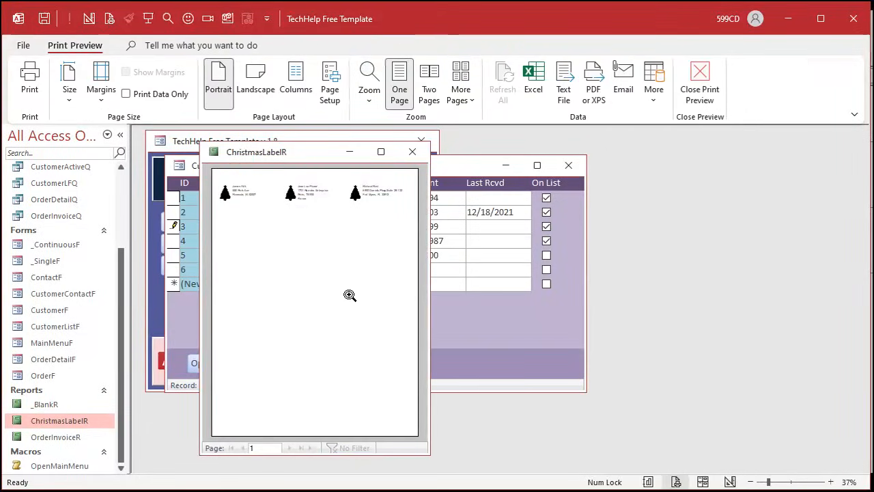
pyautogui.click(375, 197)
pyautogui.click(300, 200)
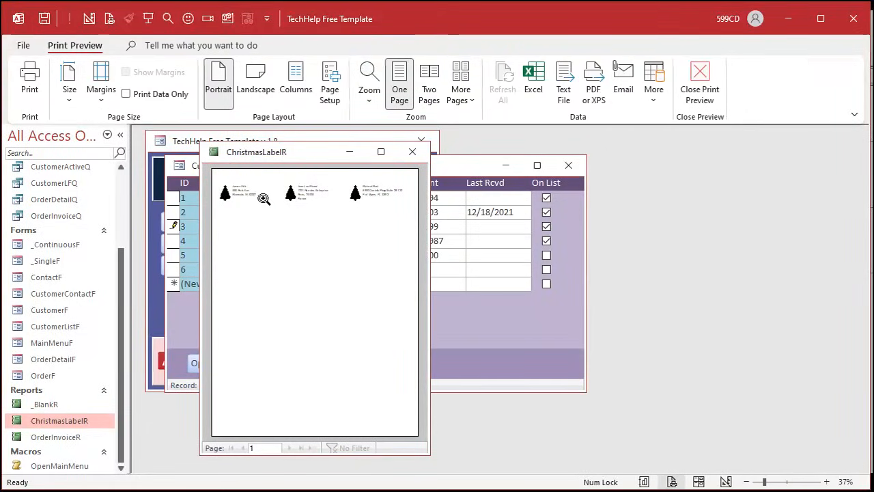
pyautogui.click(264, 197)
pyautogui.click(261, 194)
pyautogui.click(410, 152)
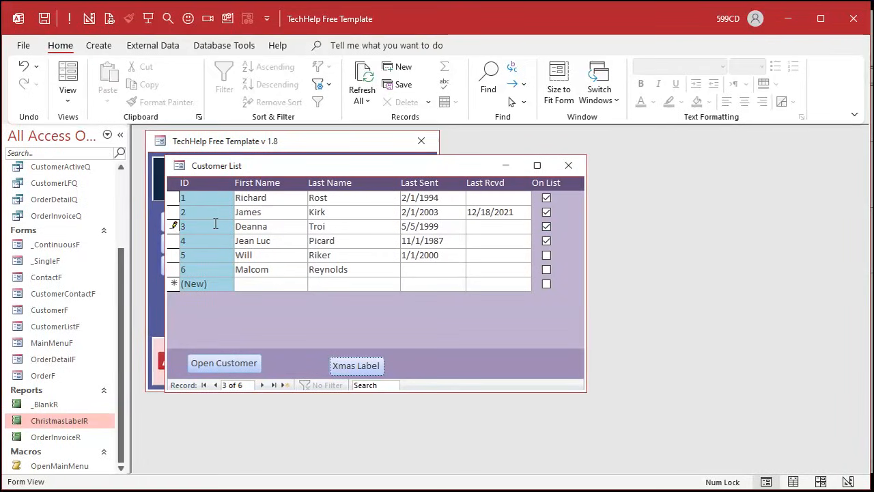
# - Save customer 3's change by moving to the record of customer 4, and preview the labels again
pyautogui.click(266, 240)
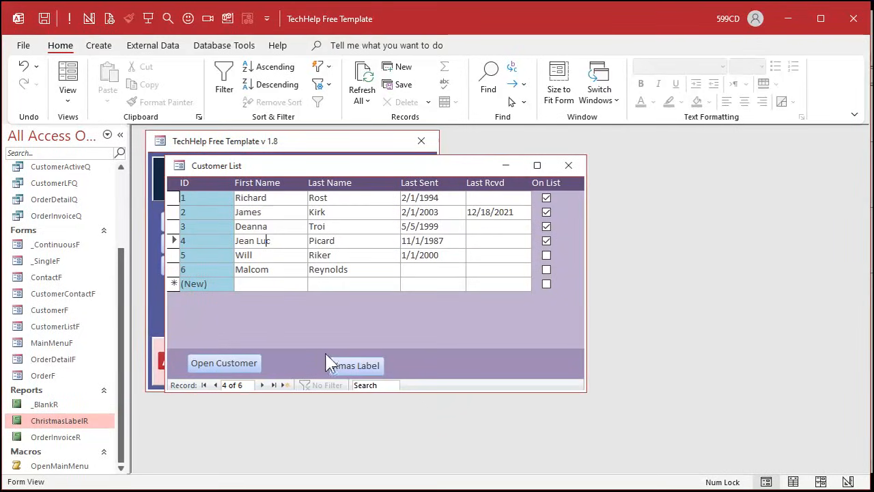
pyautogui.click(357, 363)
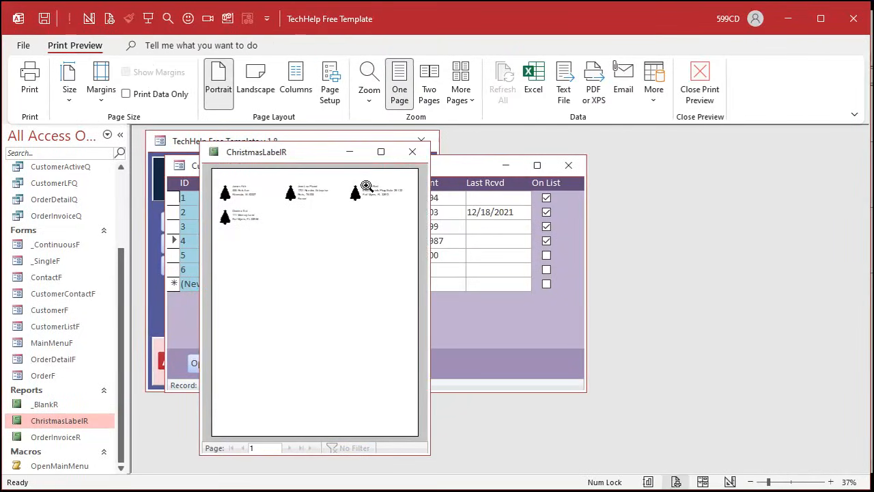
pyautogui.click(412, 151)
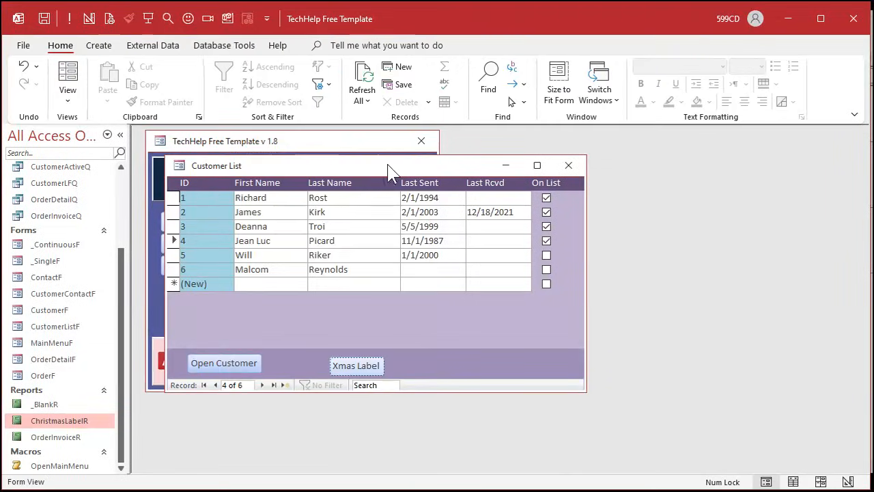
# - Preview the labels with customer 3 taken off the list, and mark that customer On List again and save the record
pyautogui.click(547, 226)
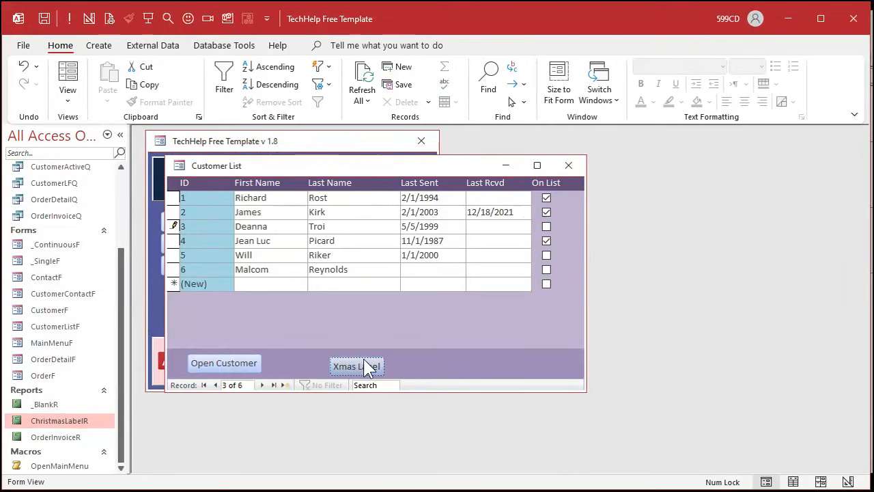
pyautogui.click(364, 362)
pyautogui.click(405, 151)
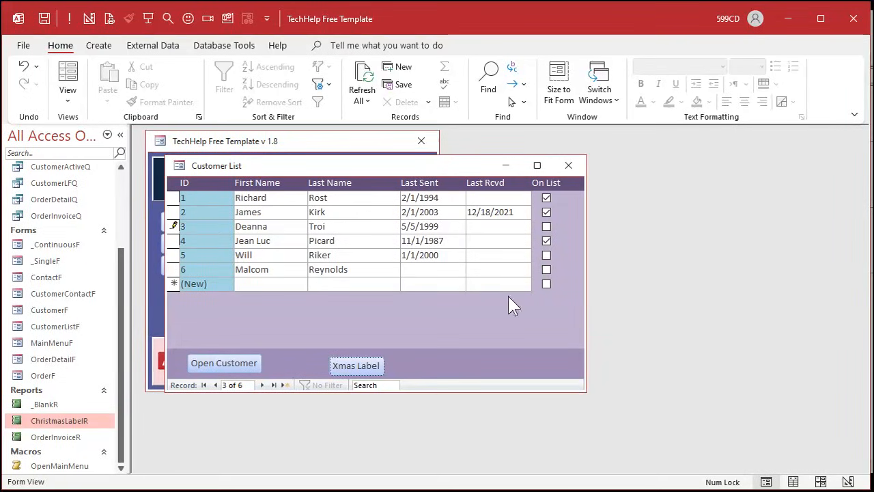
pyautogui.click(547, 226)
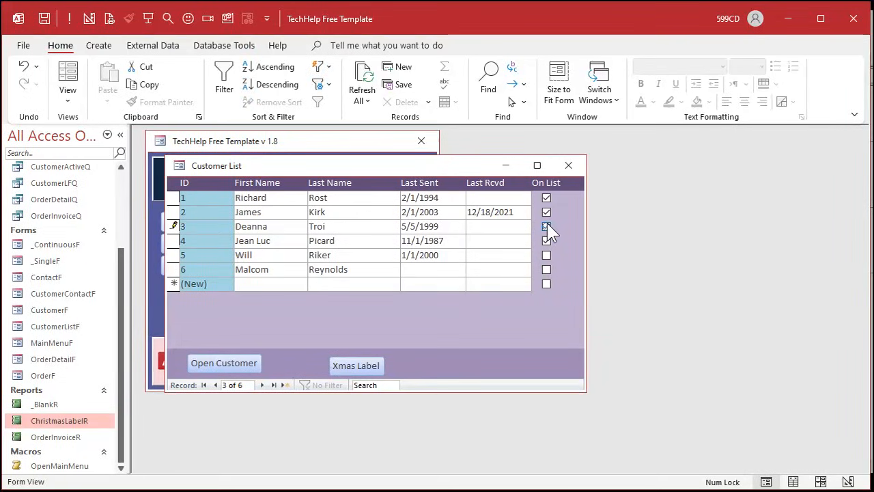
pyautogui.click(455, 239)
# - Open the customer list form in Design View and delete the Xmas Label button from the footer
pyautogui.rightClick(437, 307)
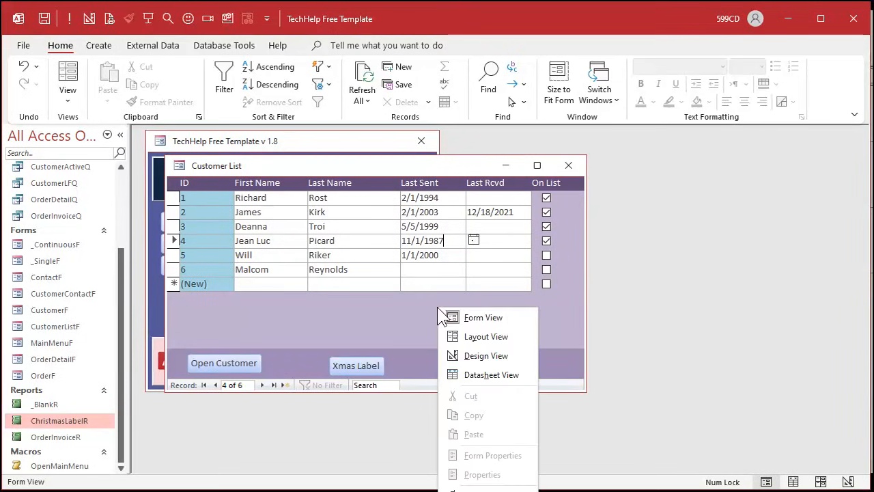
pyautogui.click(478, 354)
pyautogui.click(362, 274)
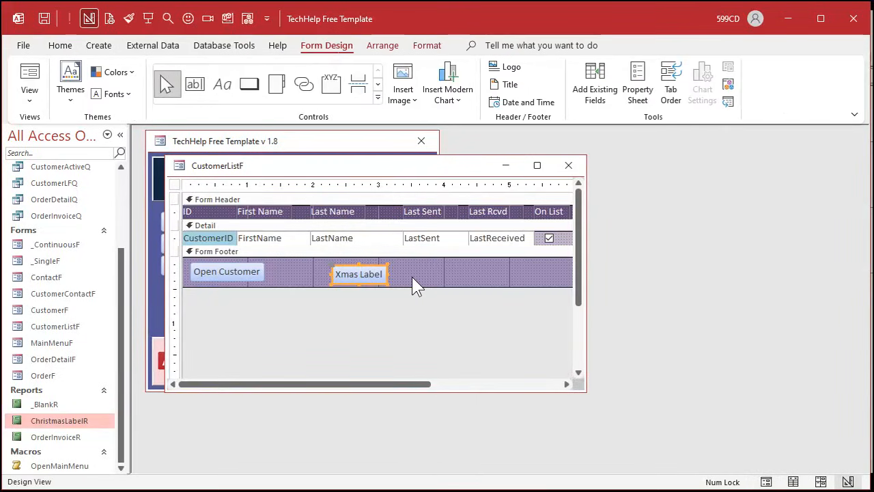
pyautogui.press('Delete')
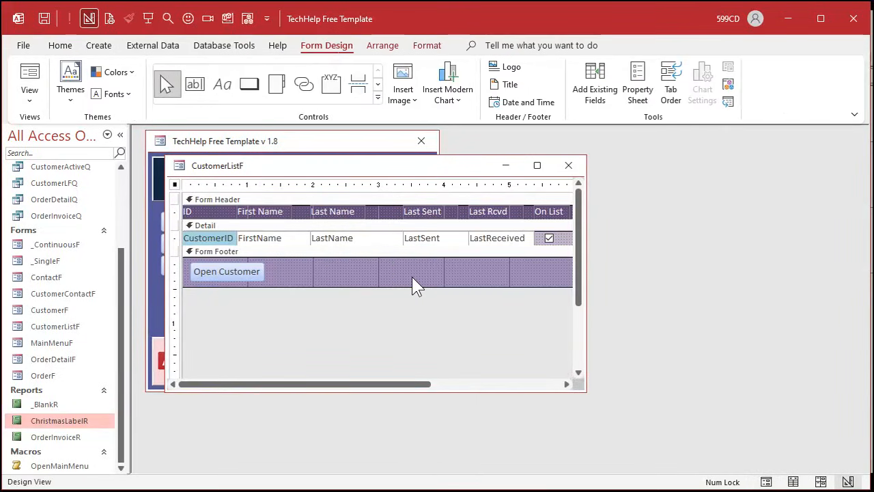
# - Add a command button to the Form Footer without using the wizard and caption it Print Labels
pyautogui.click(249, 84)
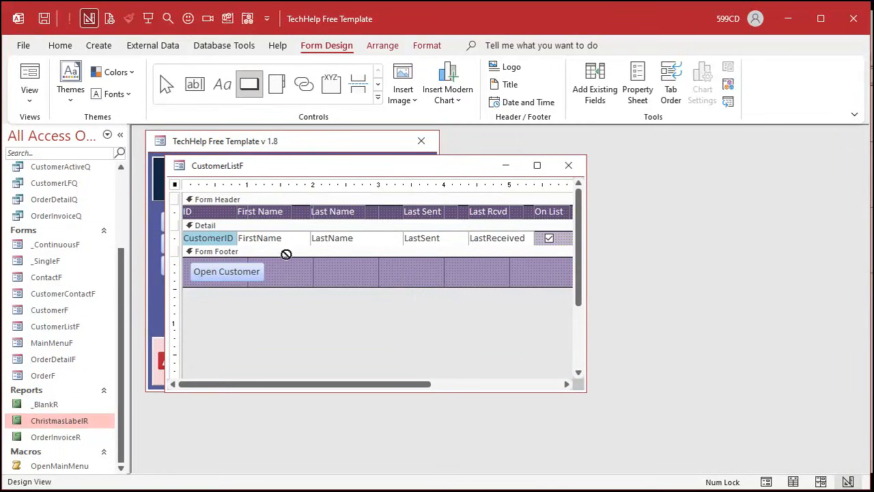
pyautogui.click(297, 260)
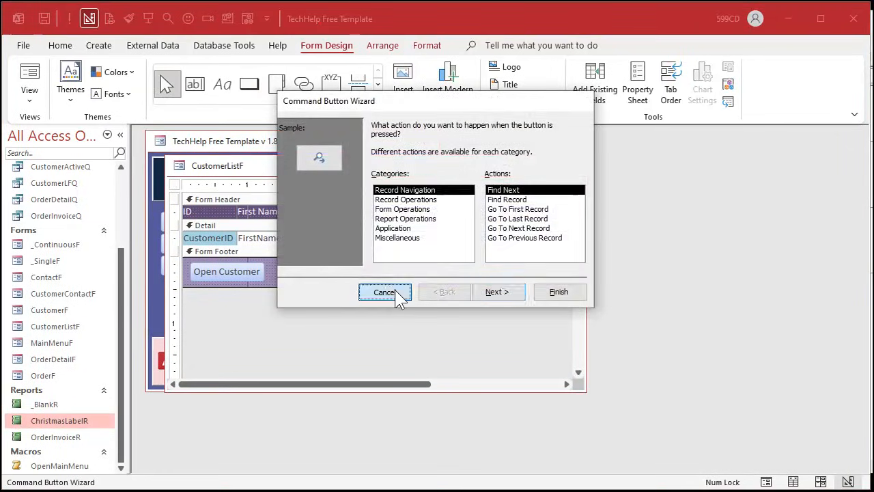
pyautogui.click(384, 291)
pyautogui.click(304, 267)
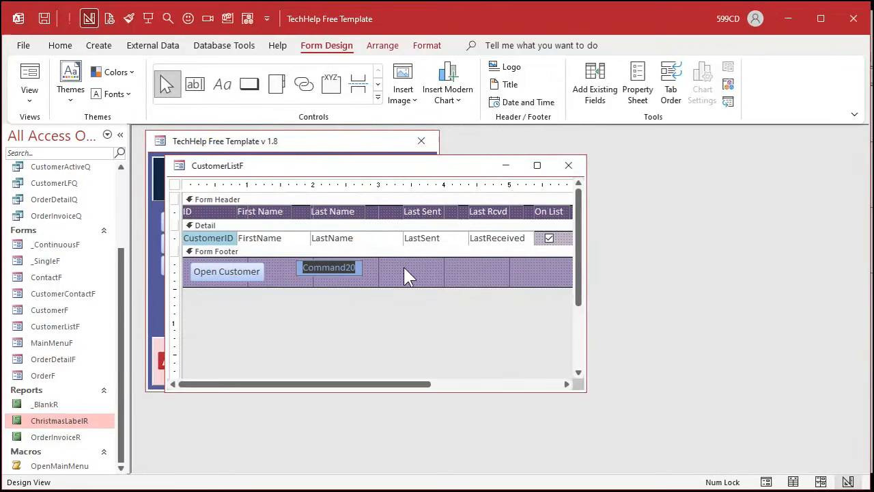
pyautogui.write('Print Labels')
pyautogui.press('Return')
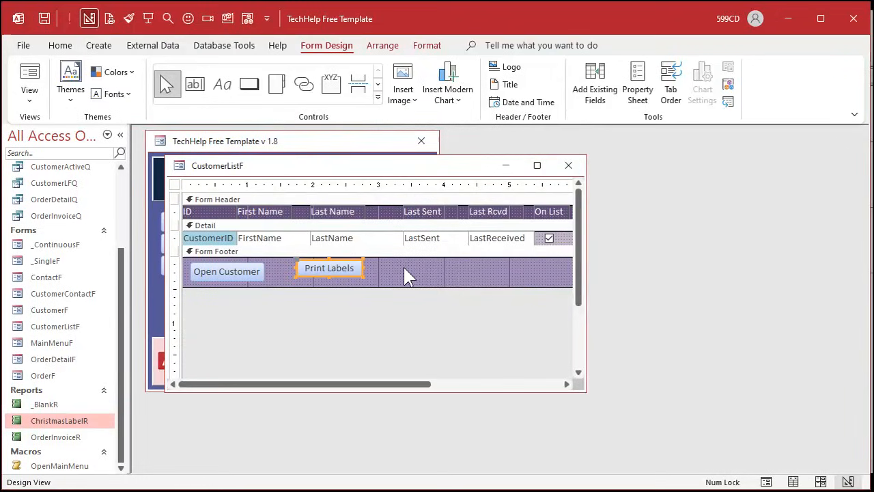
# - Resize the Print Labels button to match the Open Customer button and align it beside that button
pyautogui.click(403, 268)
pyautogui.moveTo(318, 269); pyautogui.dragTo(350, 280)
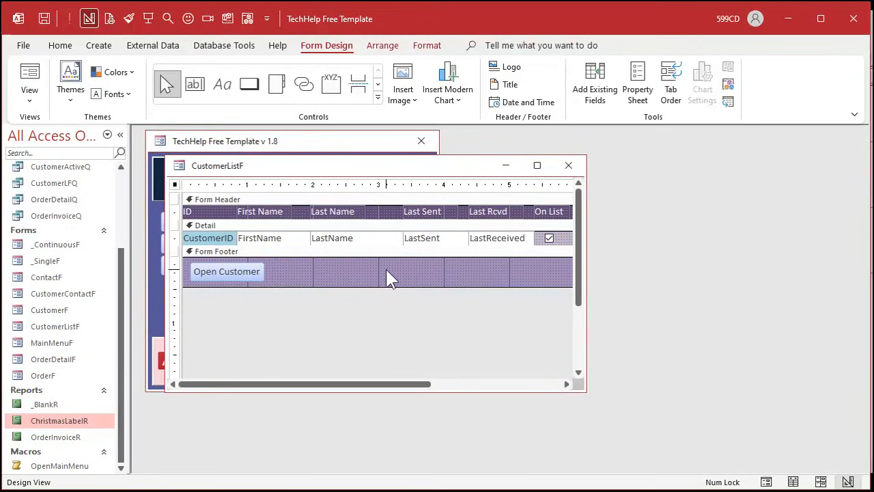
pyautogui.click(385, 269)
pyautogui.click(302, 276)
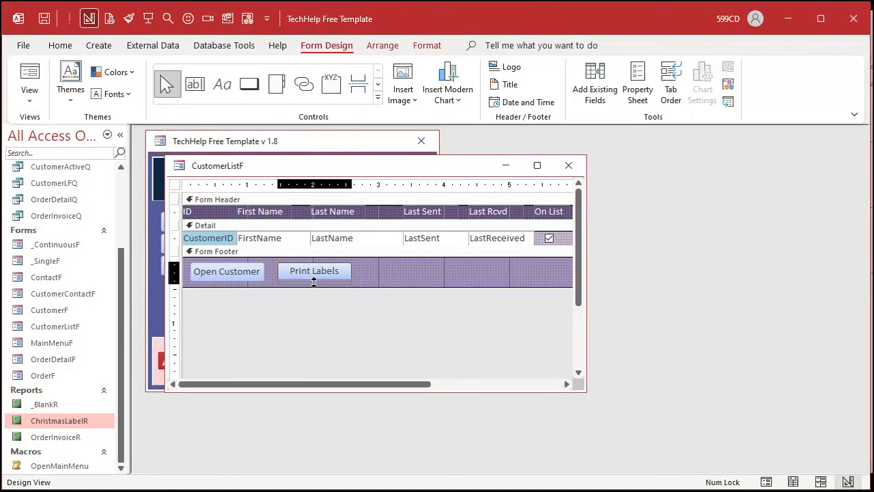
pyautogui.click(371, 273)
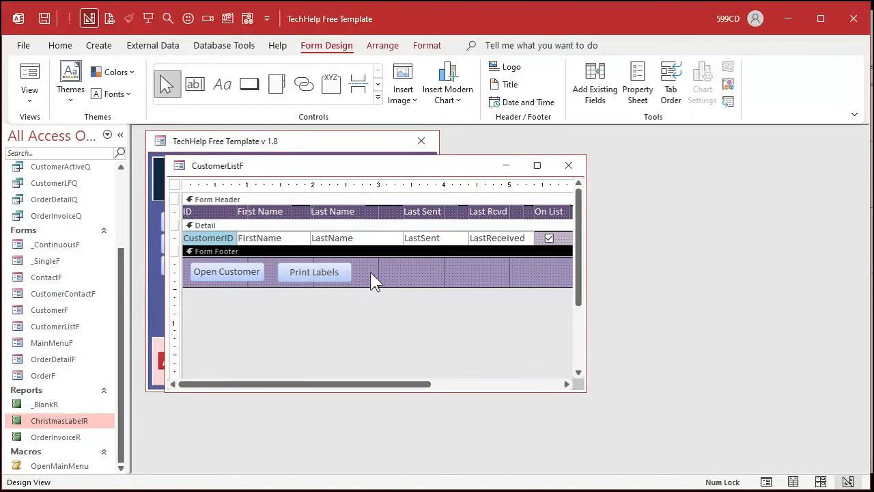
pyautogui.rightClick(322, 277)
pyautogui.click(376, 201)
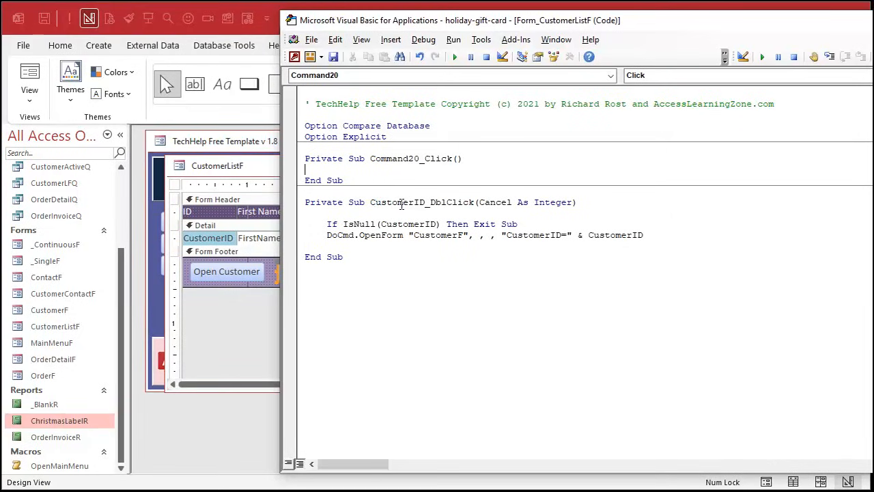
pyautogui.moveTo(385, 147); pyautogui.dragTo(449, 181)
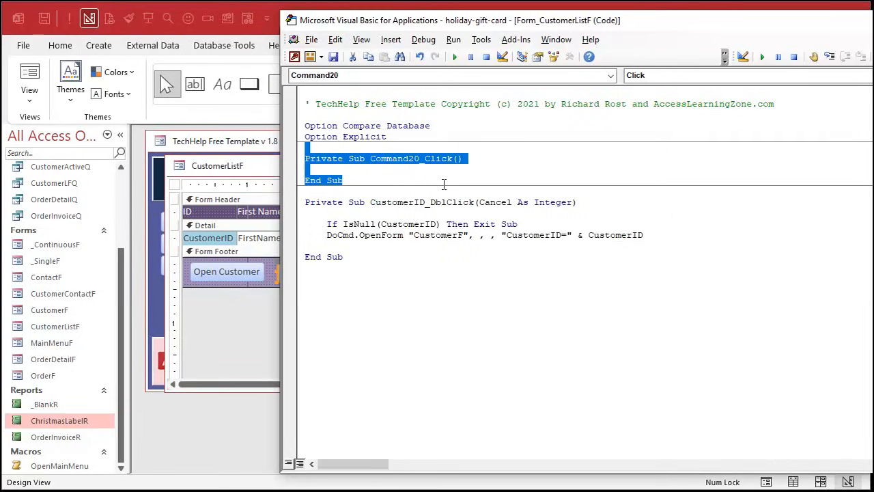
pyautogui.press('Delete')
pyautogui.click(256, 321)
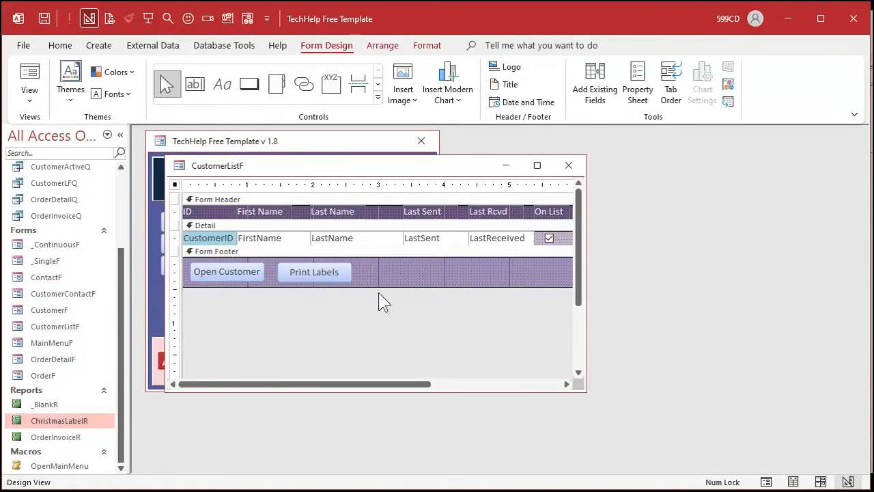
# - Rename the Print Labels button in the form footer as PrintLabelBtn
pyautogui.doubleClick(326, 275)
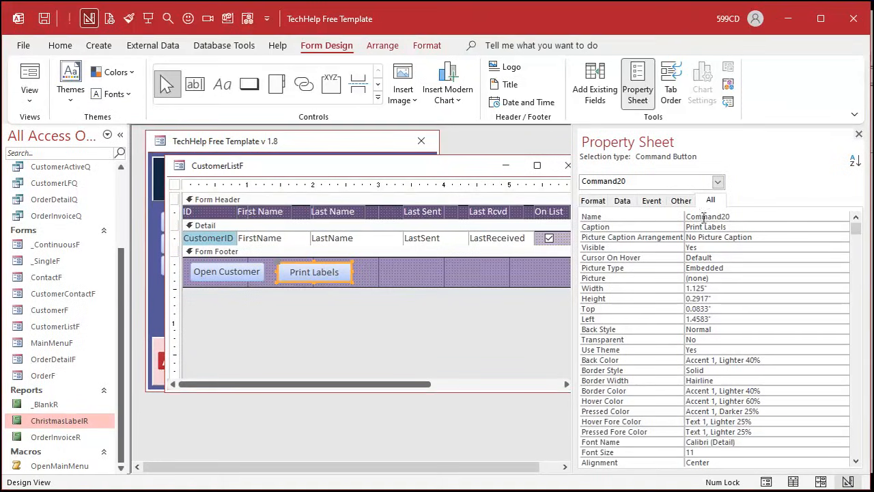
pyautogui.doubleClick(747, 217)
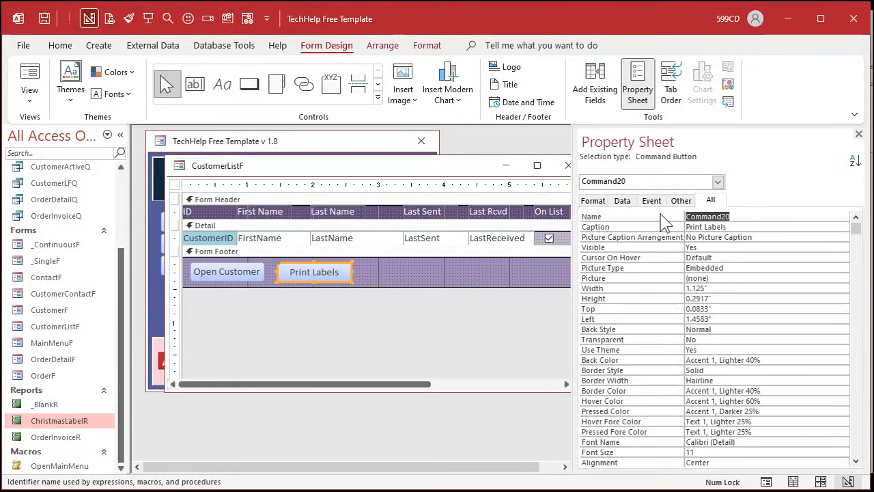
pyautogui.write('PrintLabelBtn')
pyautogui.press('Tab')
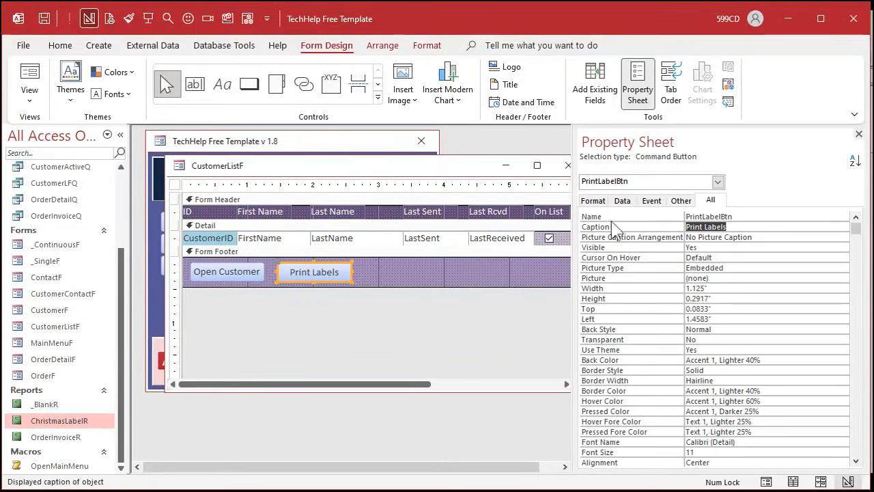
# - Create a Click event procedure for the Print Labels button in the form's code module
pyautogui.rightClick(342, 271)
pyautogui.click(372, 203)
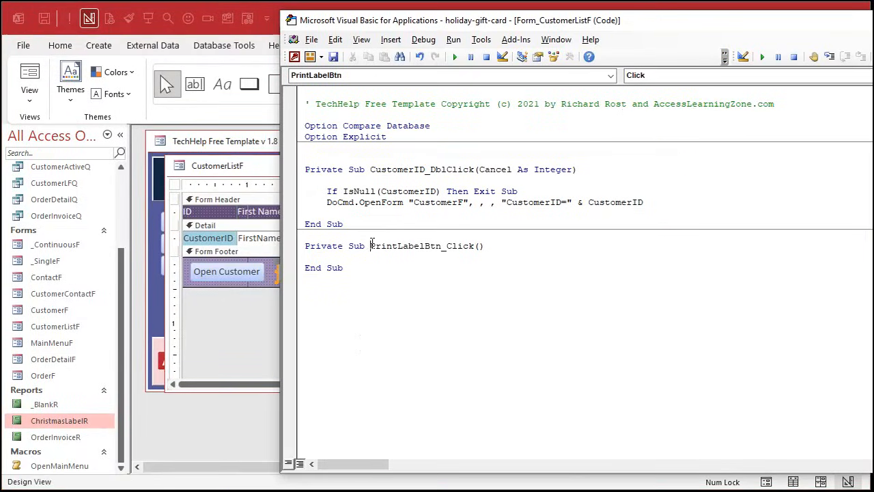
pyautogui.moveTo(372, 246); pyautogui.dragTo(507, 242)
pyautogui.click(515, 258)
# - In PrintLabelBtn_Click, add the line DoCmd.OpenReport "ChristmasLabelR", acViewPreview to open the label report in preview
pyautogui.press('Return')
pyautogui.press('Return')
pyautogui.write('docmd.')
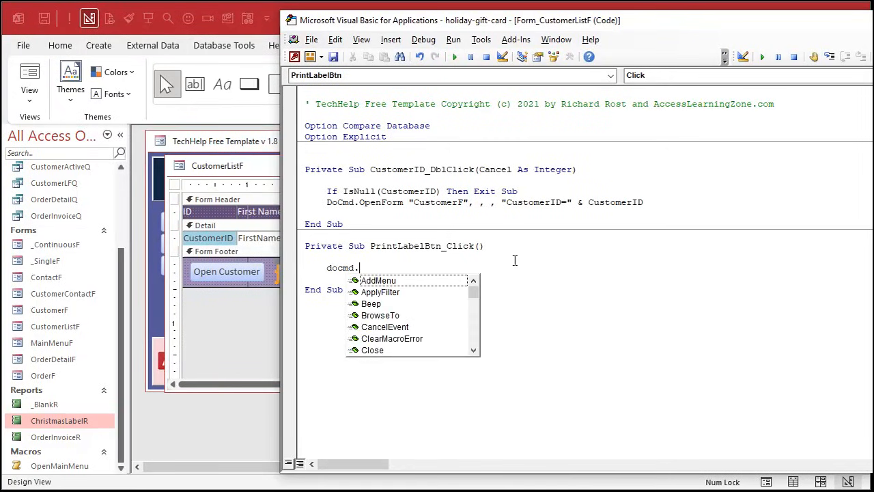
pyautogui.write('openreport ')
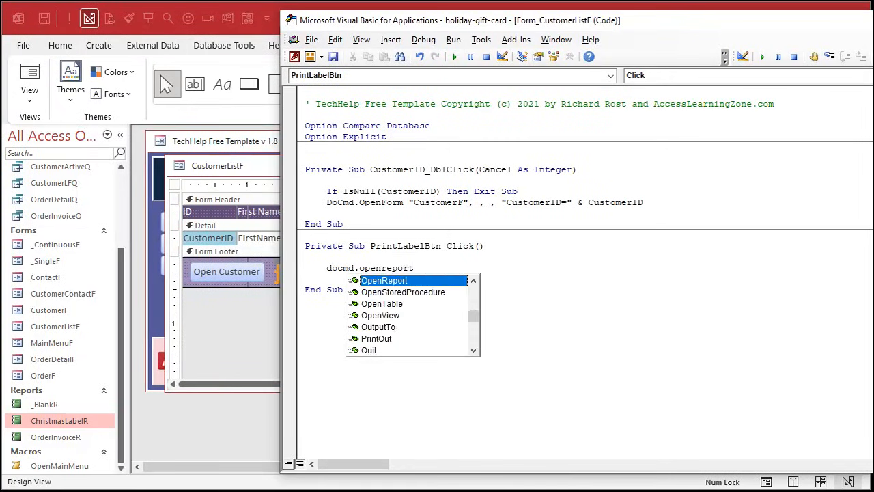
pyautogui.write('"')
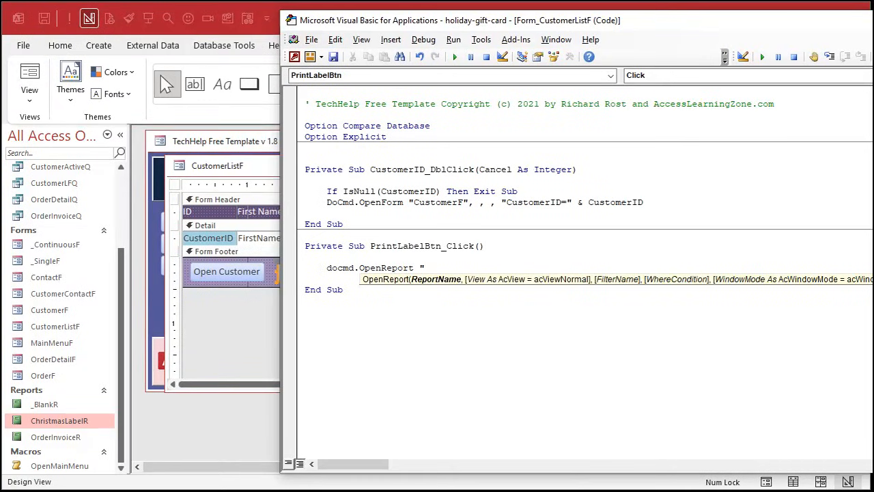
pyautogui.write('ChristmasLabelR",')
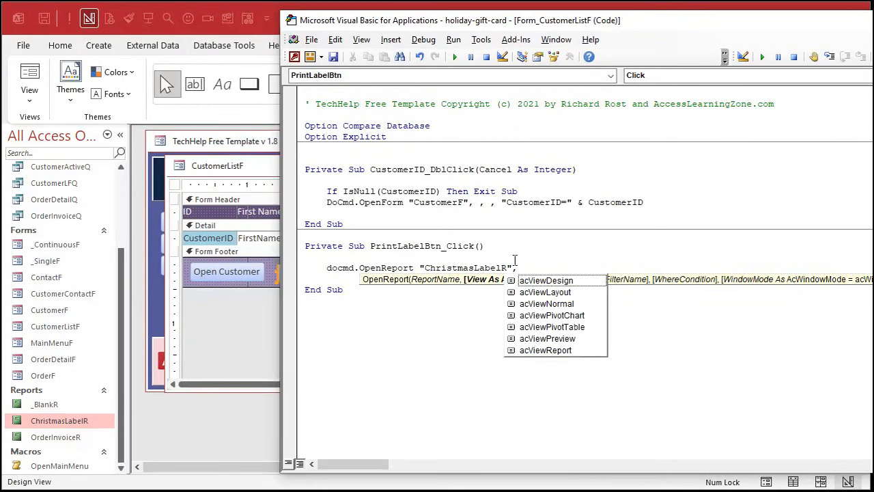
pyautogui.press('Down')
pyautogui.press('Down')
pyautogui.press('Down')
pyautogui.press('Down')
pyautogui.press('Down')
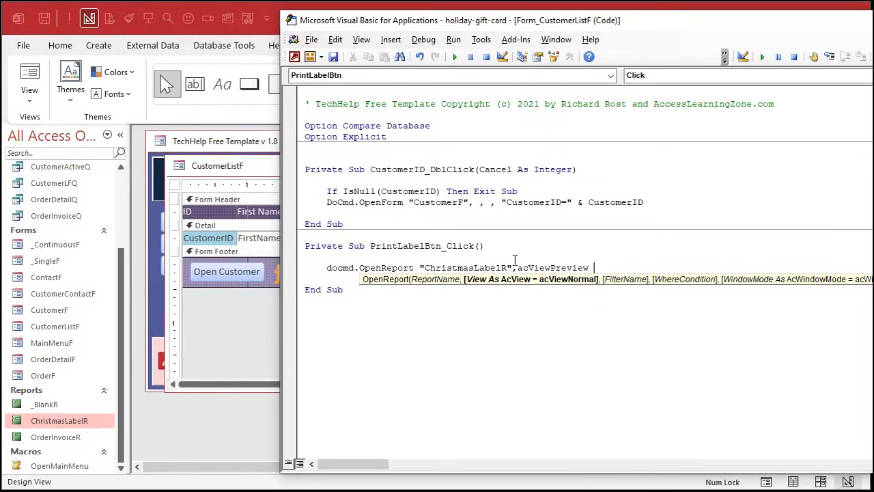
# - Insert a Me.Refresh line above the DoCmd.OpenReport line in PrintLabelBtn_Click
pyautogui.press('Up')
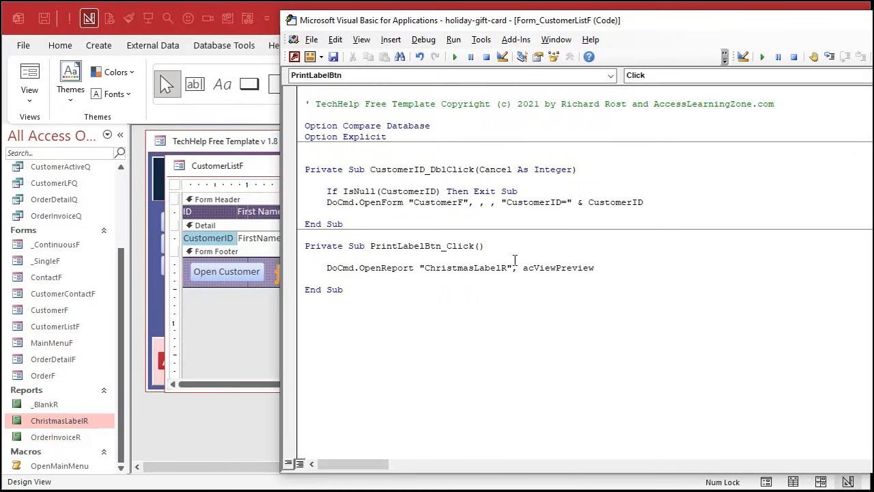
pyautogui.press('Return')
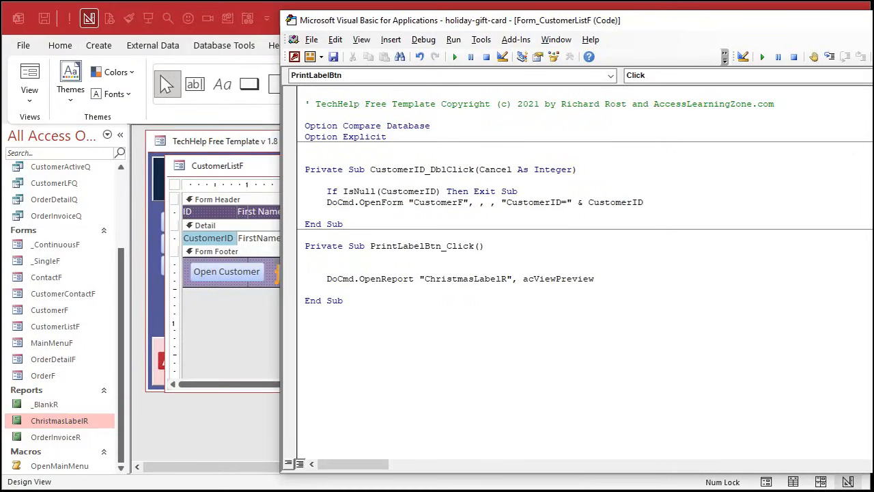
pyautogui.write('me.Refresh')
pyautogui.press('Down')
# - Return to the CustomerListF design, close it and reopen the customer list in Form View
pyautogui.click(270, 165)
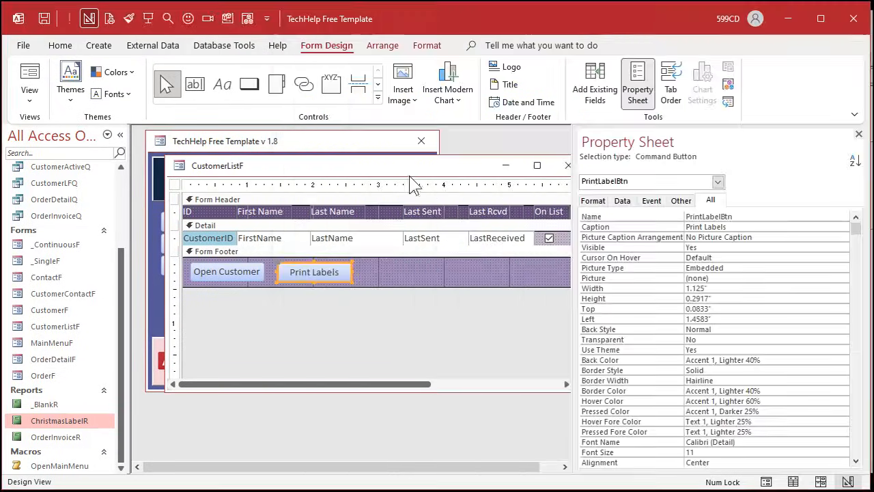
pyautogui.click(564, 166)
pyautogui.click(228, 223)
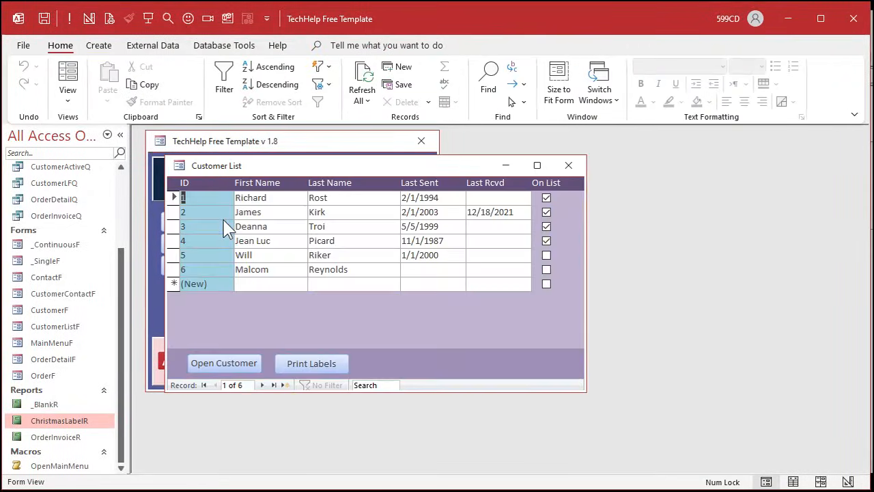
# - Take customer 3 off the list and check the label preview using the Print Labels button
pyautogui.click(551, 229)
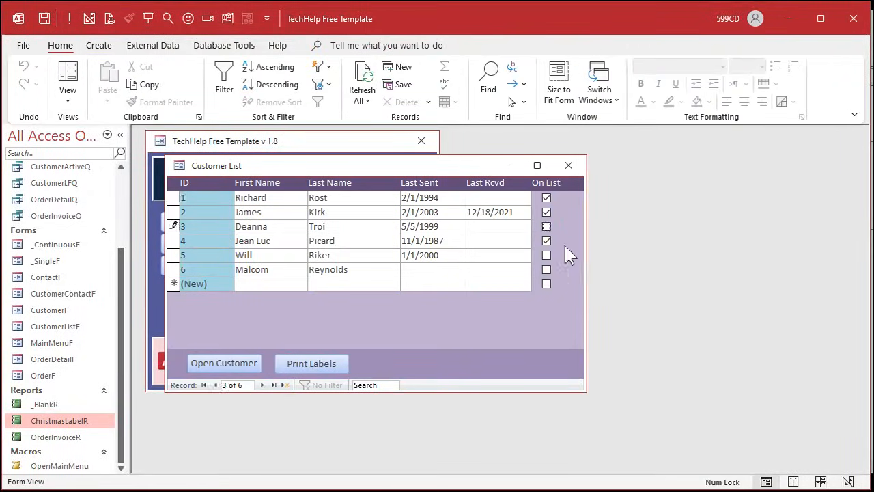
pyautogui.click(293, 369)
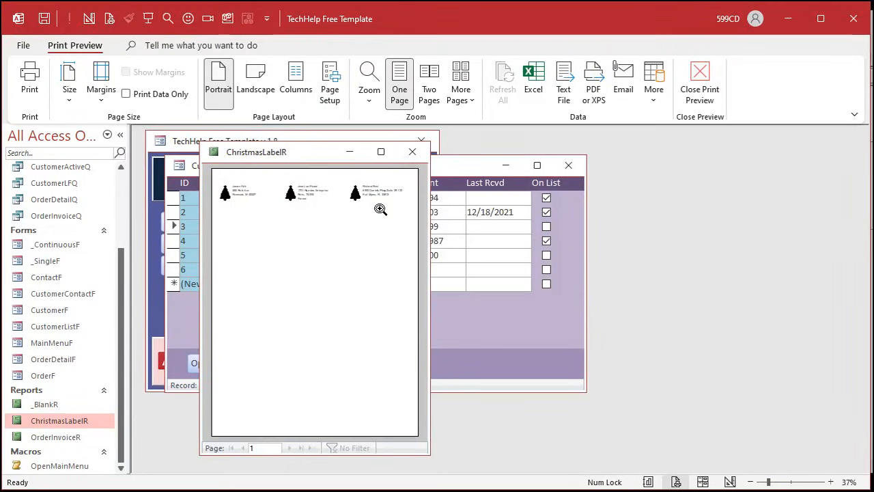
pyautogui.click(412, 152)
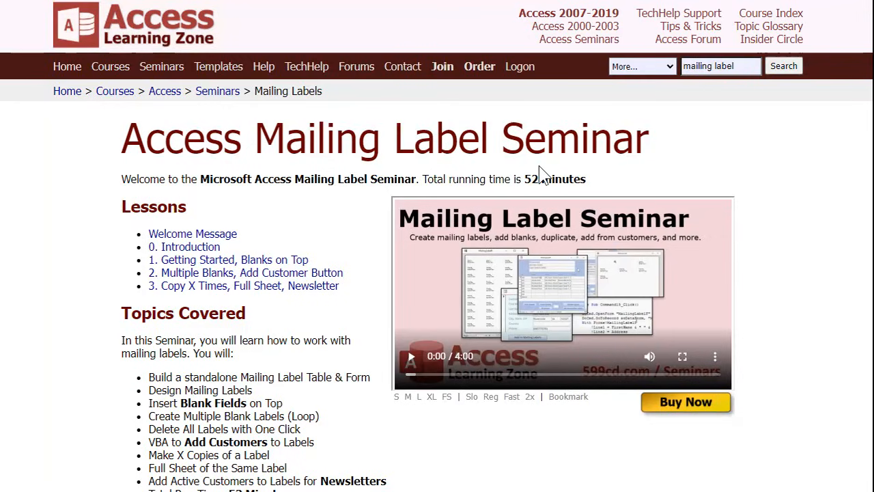
# - On the Access Learning Zone web page, review the Mailing Label Seminar topics on blank fields on top and making X copies of a label
pyautogui.scroll(-1, 321, 337)
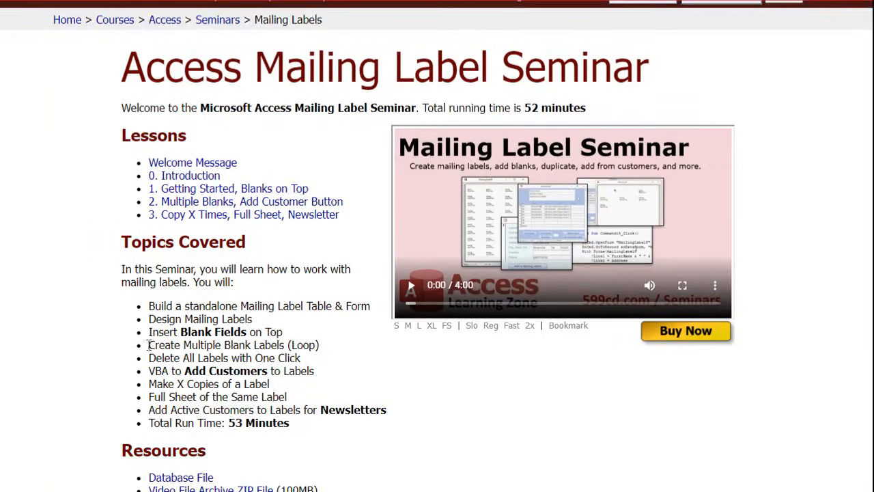
pyautogui.tripleClick(293, 333)
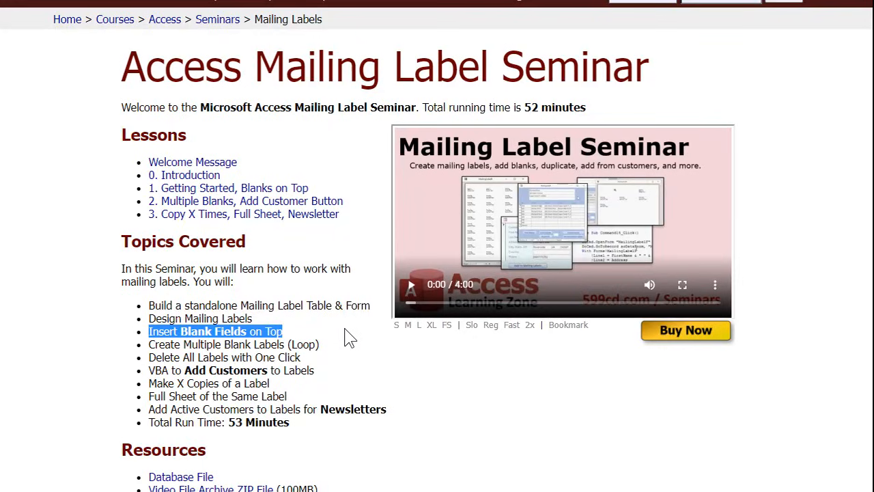
pyautogui.tripleClick(308, 384)
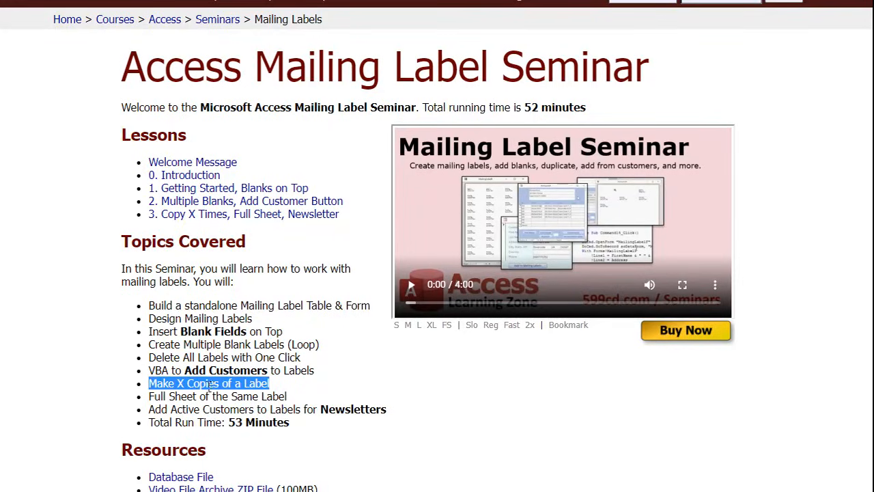
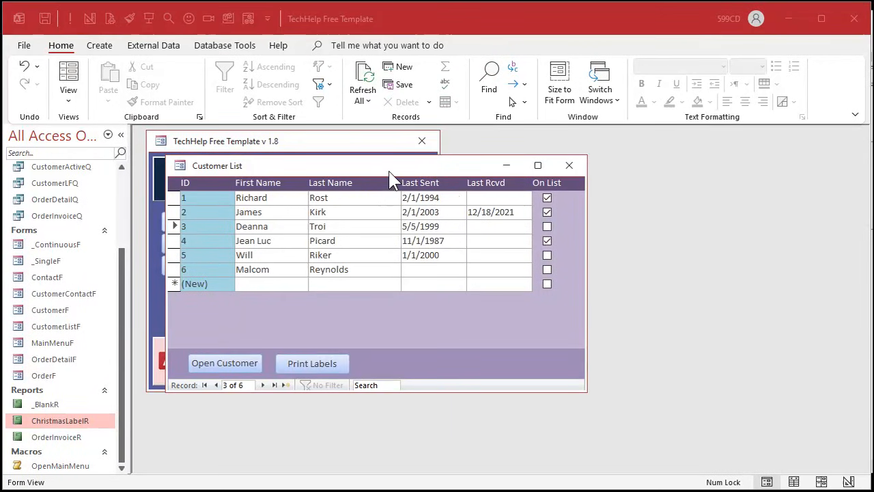
# - Bring the main menu form clear of the customer list, open it in Design View and change its heading to Holiday Card
pyautogui.moveTo(388, 171); pyautogui.dragTo(603, 208)
pyautogui.click(303, 150)
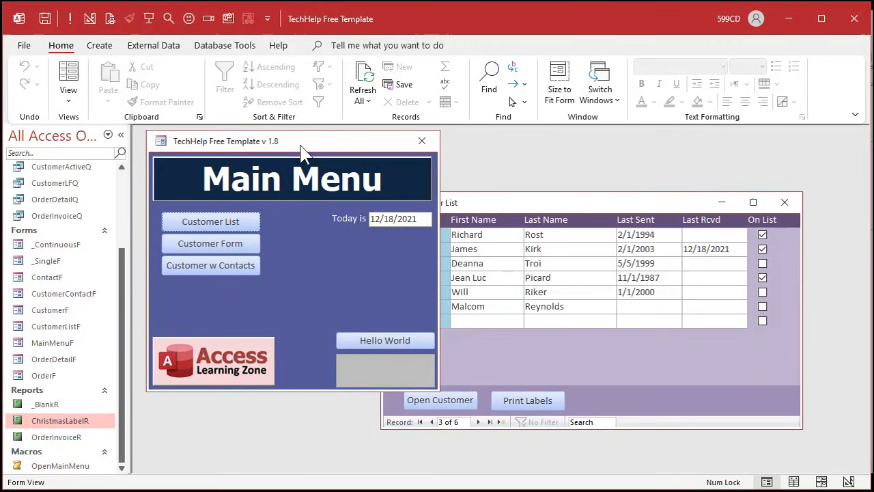
pyautogui.rightClick(339, 252)
pyautogui.click(390, 297)
pyautogui.click(229, 204)
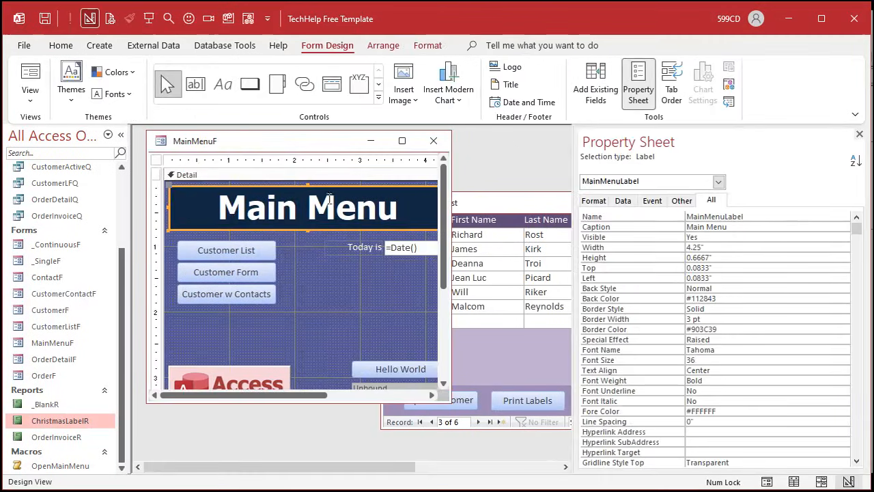
pyautogui.click(227, 205)
pyautogui.hotkey('ctrl', 'a')
pyautogui.write('H')
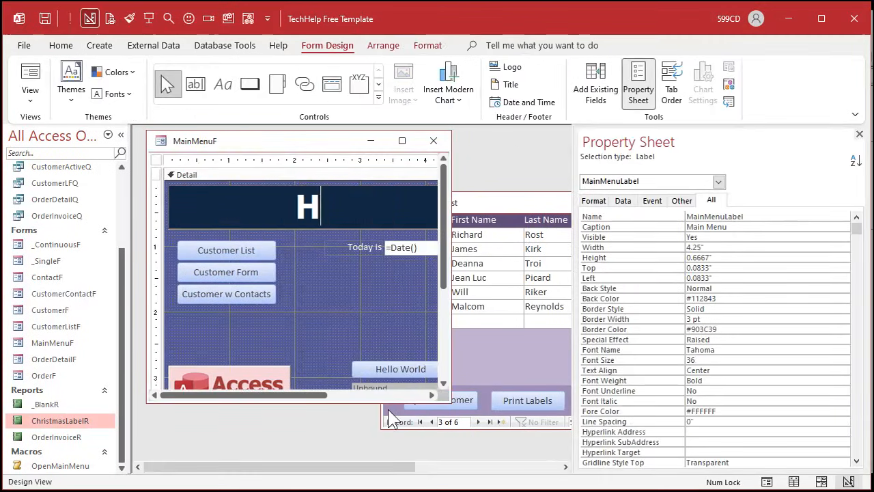
pyautogui.write('oliday Card')
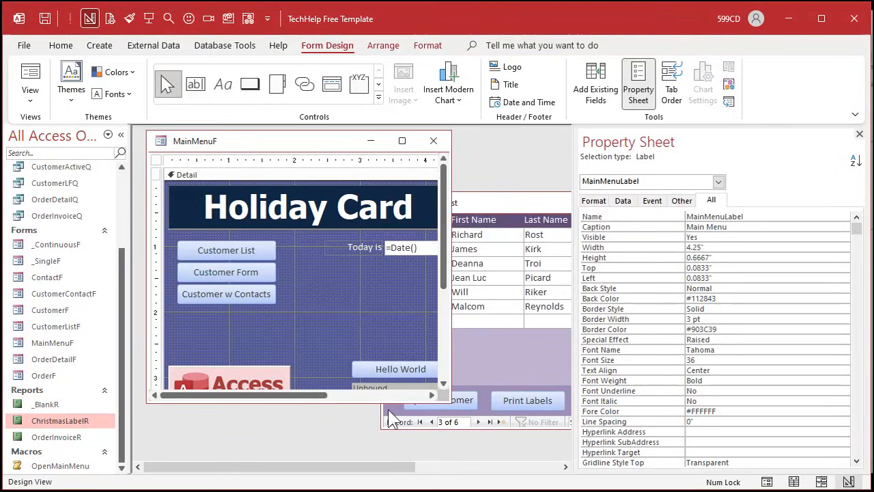
pyautogui.click(385, 326)
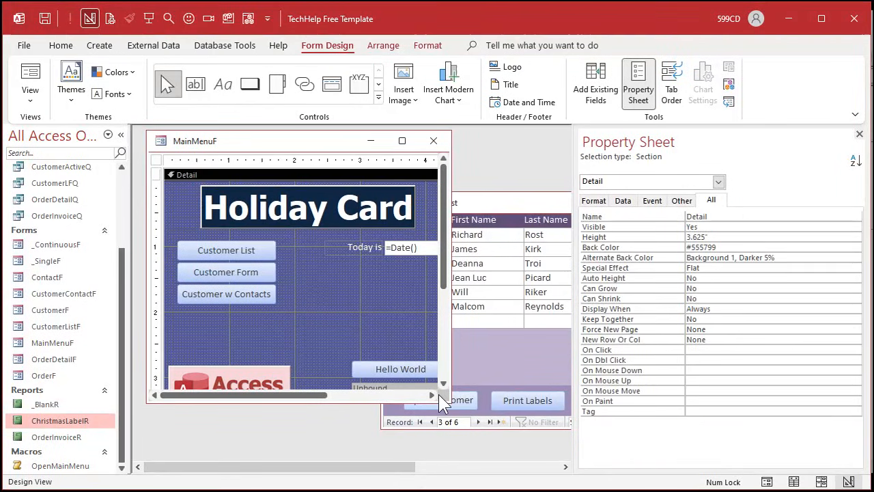
# - Enlarge the MainMenuF design window and stretch the Holiday Card heading label across the full width of the form
pyautogui.moveTo(449, 396); pyautogui.dragTo(554, 455)
pyautogui.click(334, 198)
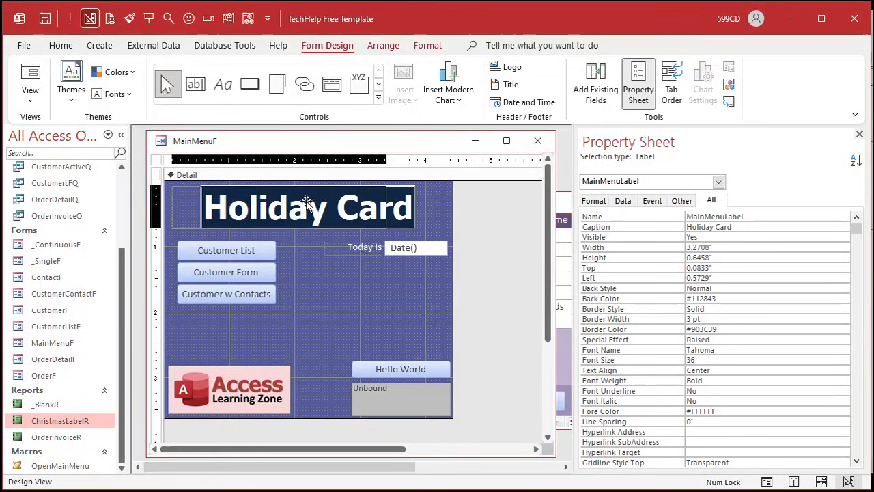
pyautogui.moveTo(306, 198); pyautogui.dragTo(276, 199)
pyautogui.moveTo(388, 209); pyautogui.dragTo(447, 210)
pyautogui.moveTo(309, 229); pyautogui.dragTo(310, 232)
pyautogui.click(316, 292)
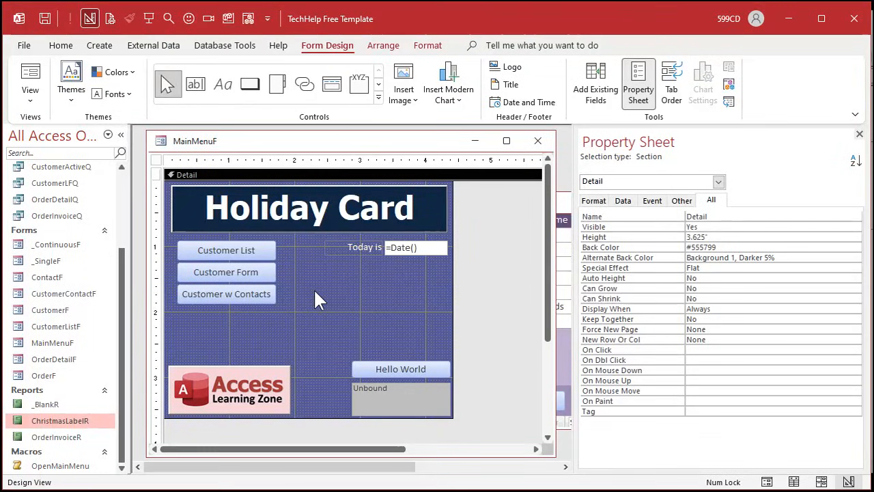
pyautogui.click(309, 225)
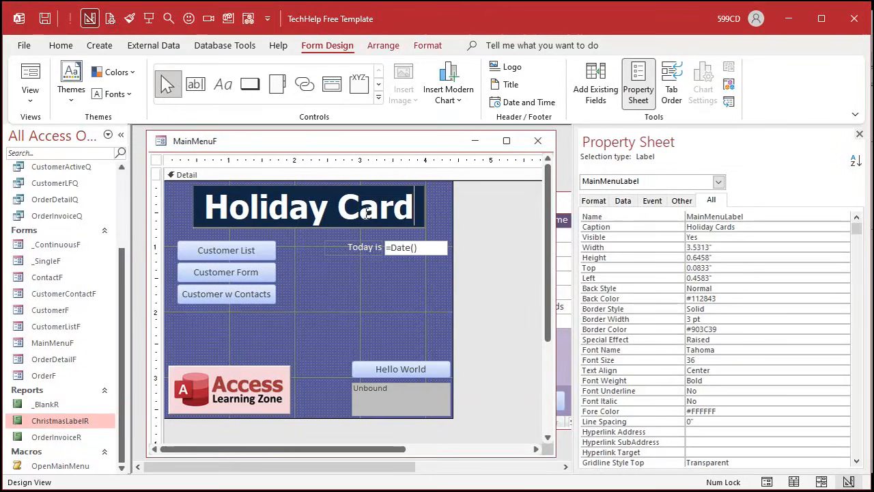
pyautogui.click(317, 231)
pyautogui.click(290, 206)
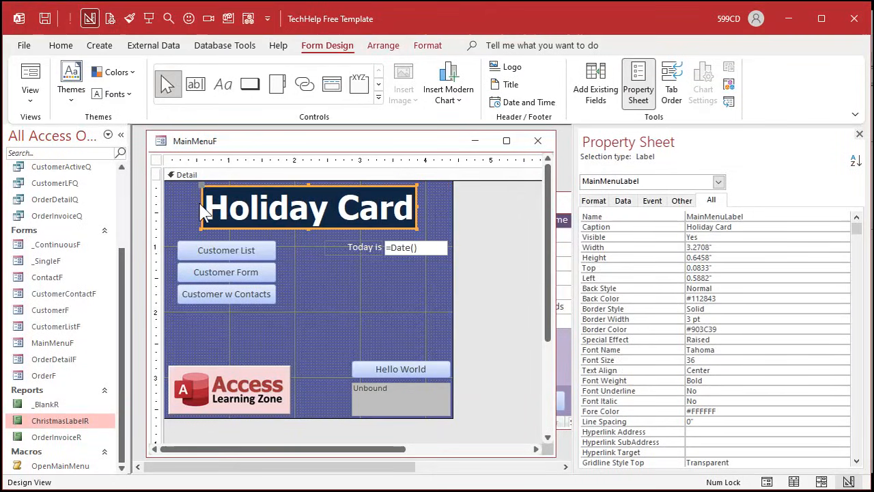
# - Widen the heading label to 4.25" across the form and set its caption to Holiday Cards
pyautogui.moveTo(202, 208); pyautogui.dragTo(169, 211)
pyautogui.moveTo(415, 203); pyautogui.dragTo(449, 204)
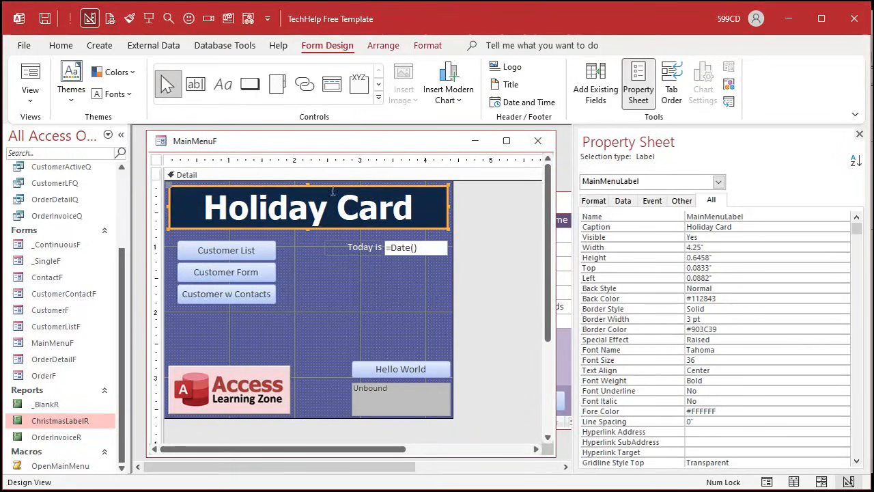
pyautogui.click(732, 226)
pyautogui.write('s')
pyautogui.press('Return')
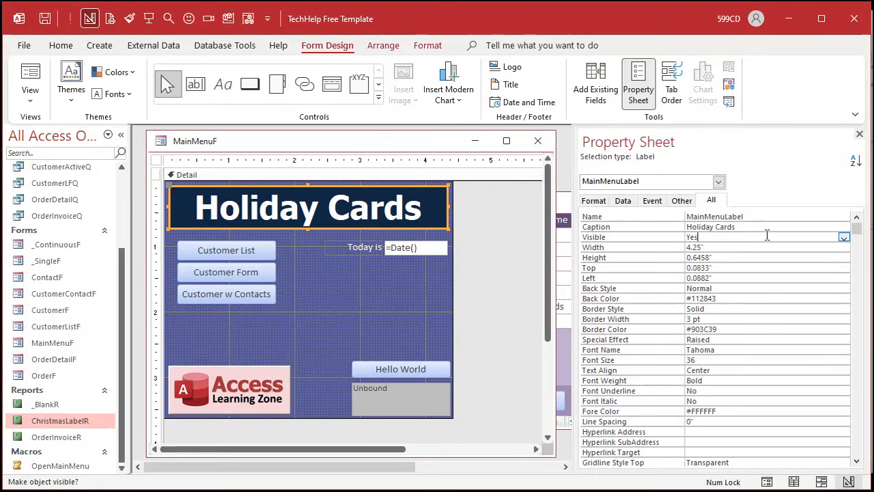
# - Fill the Holiday Cards heading label's background with the standard red #ED1C24
pyautogui.click(437, 44)
pyautogui.click(212, 94)
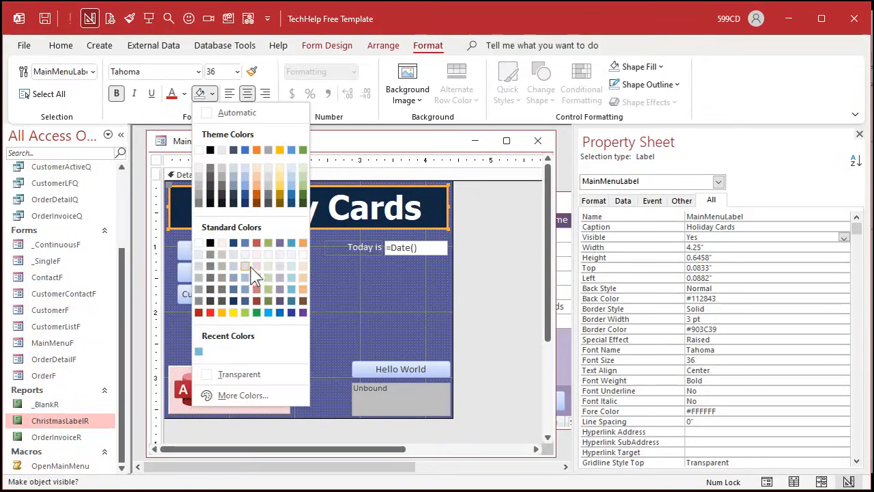
pyautogui.click(209, 312)
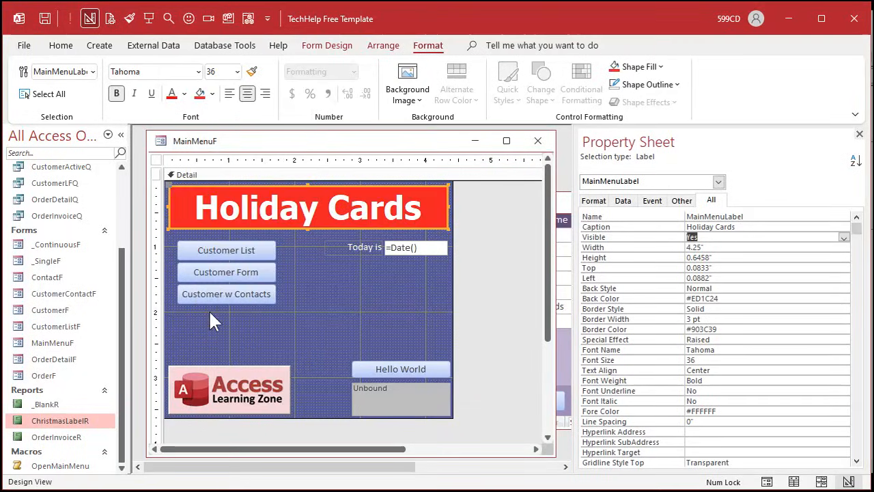
# - Fill the main menu's Detail section with the standard green #22B14C and close MainMenuF, saving its design
pyautogui.click(332, 317)
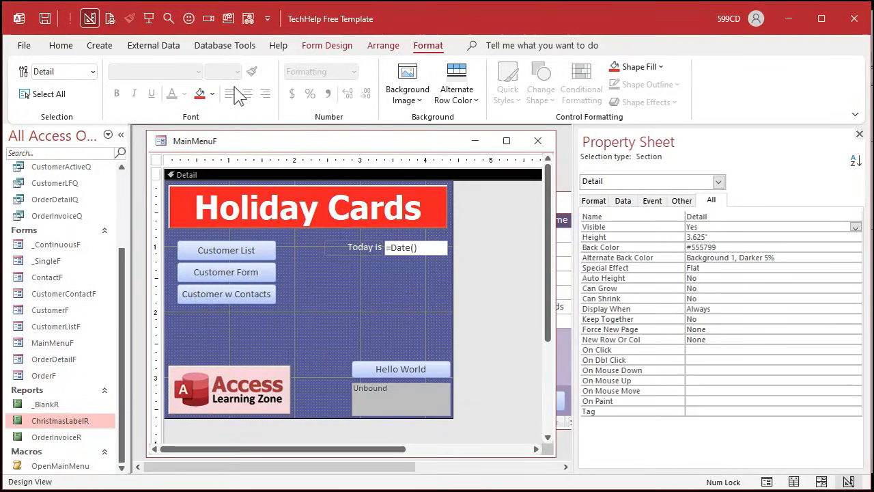
pyautogui.click(211, 93)
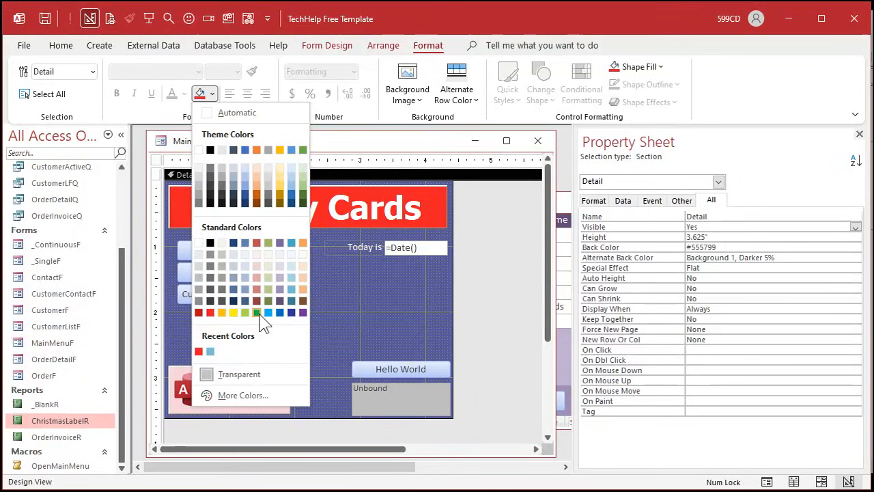
pyautogui.click(256, 312)
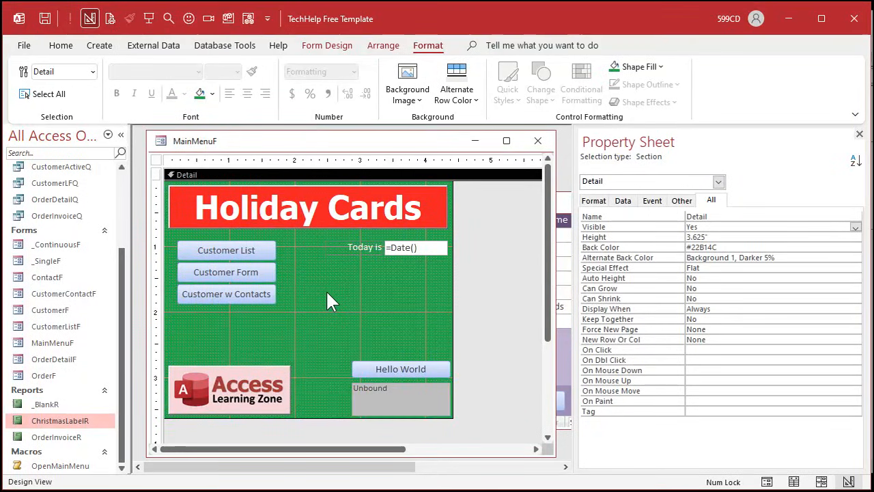
pyautogui.click(538, 140)
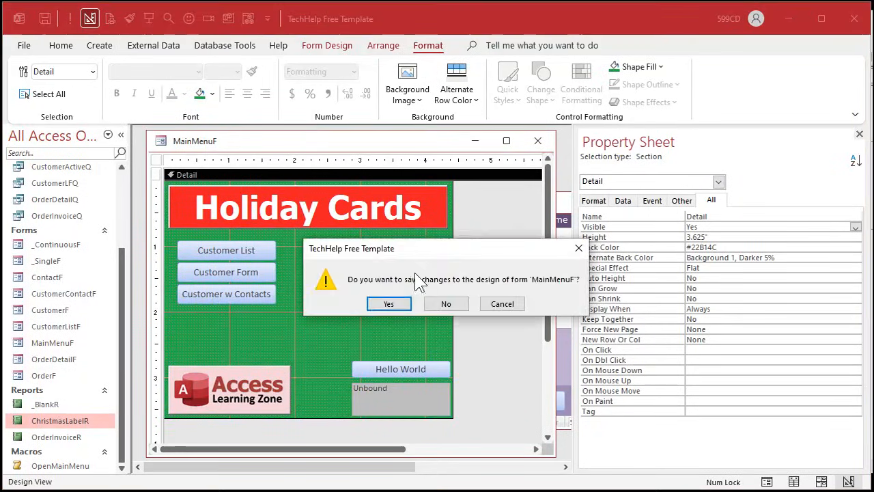
pyautogui.click(390, 303)
# - Open the customer list form in Design View and fill its header and footer sections with red #ED1C24
pyautogui.moveTo(534, 206); pyautogui.dragTo(325, 161)
pyautogui.rightClick(326, 161)
pyautogui.click(387, 266)
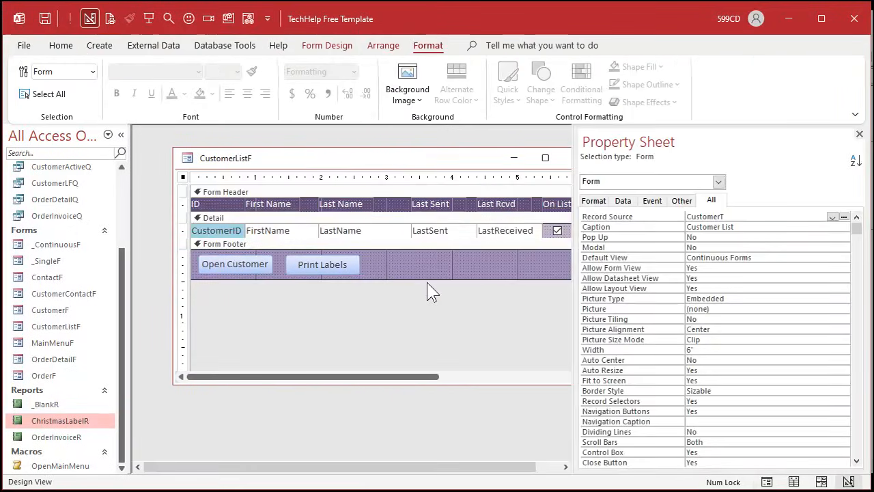
pyautogui.click(376, 192)
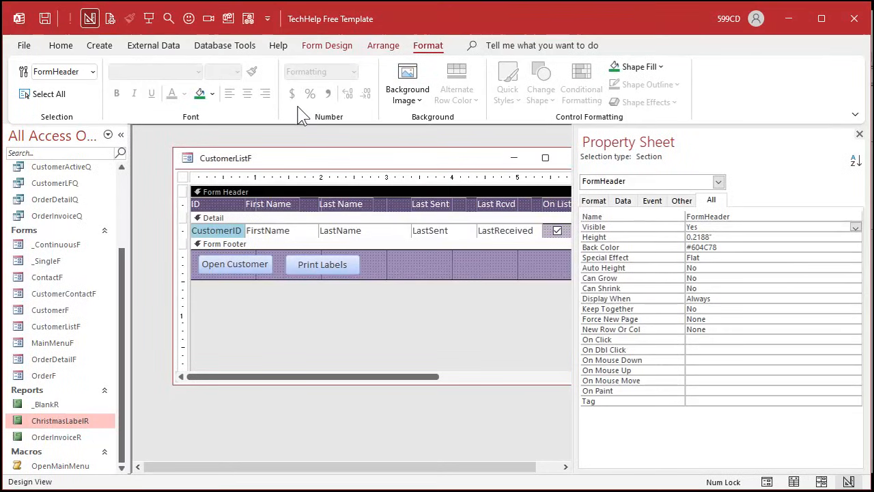
pyautogui.click(212, 94)
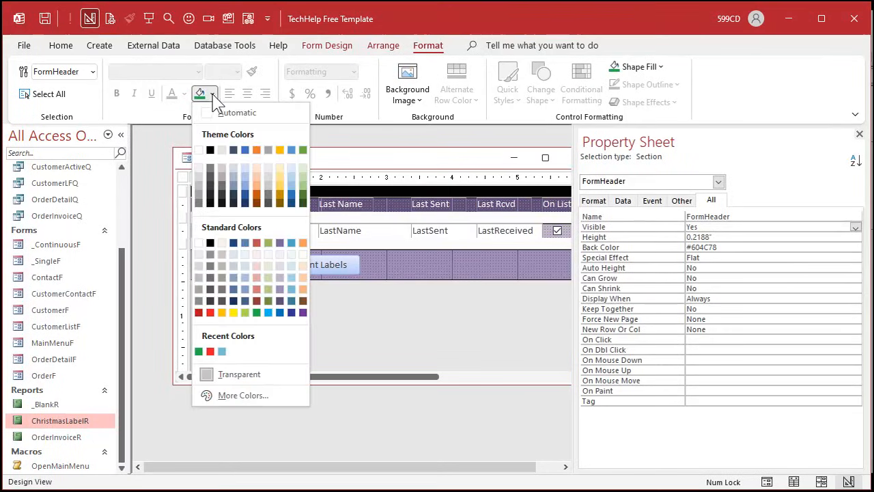
pyautogui.click(210, 312)
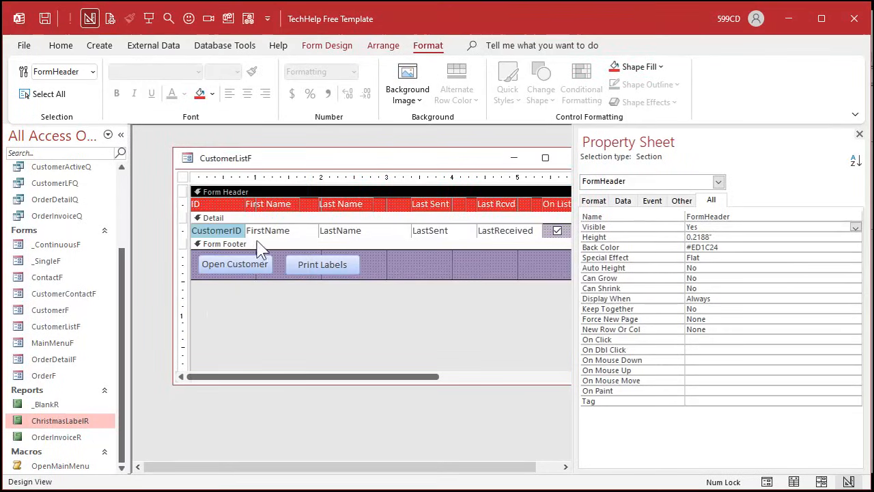
pyautogui.click(418, 267)
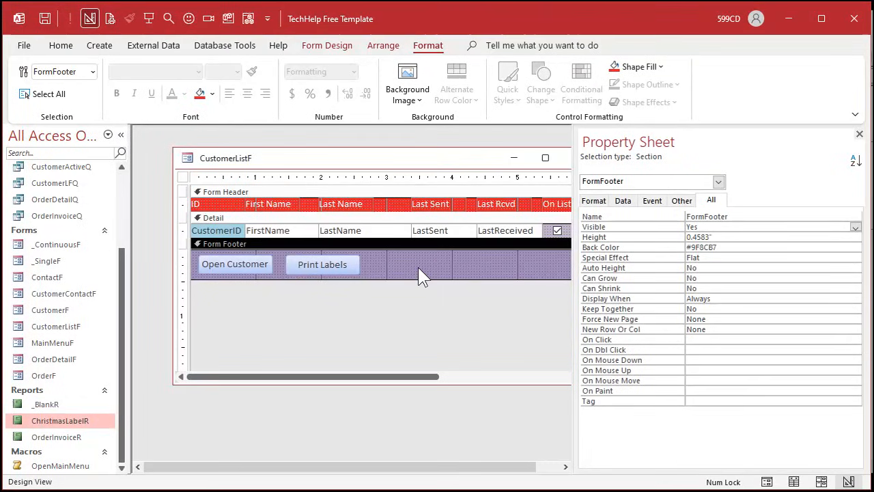
pyautogui.click(200, 94)
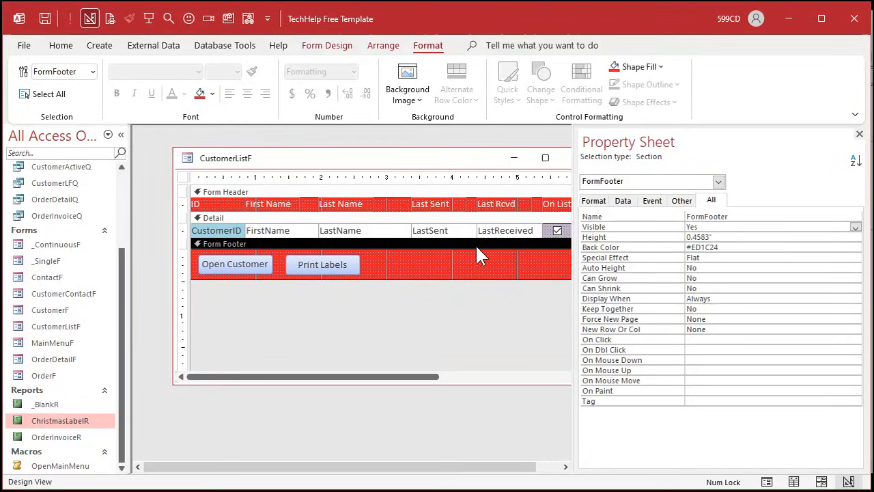
# - Set the CustomerListF Detail section's back color to Accent 6, Lighter 60% and its alternate back color to No Color
pyautogui.click(481, 218)
pyautogui.click(212, 93)
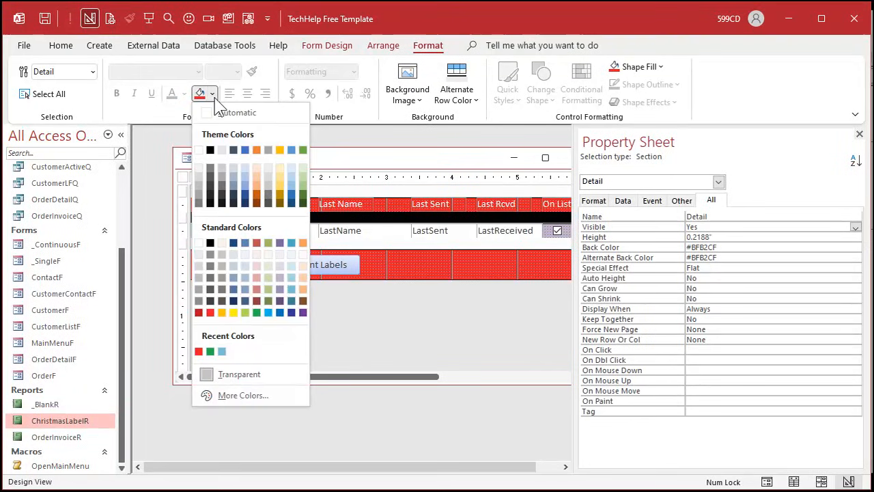
pyautogui.click(305, 174)
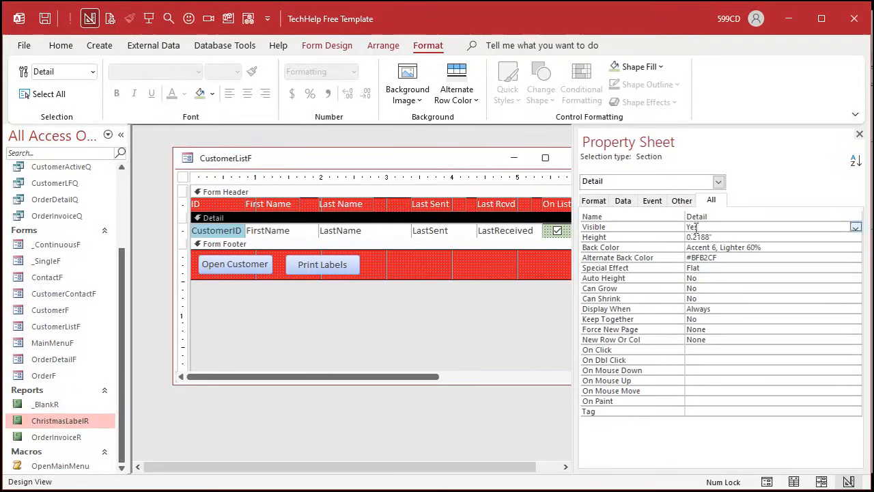
pyautogui.moveTo(728, 257); pyautogui.dragTo(680, 256)
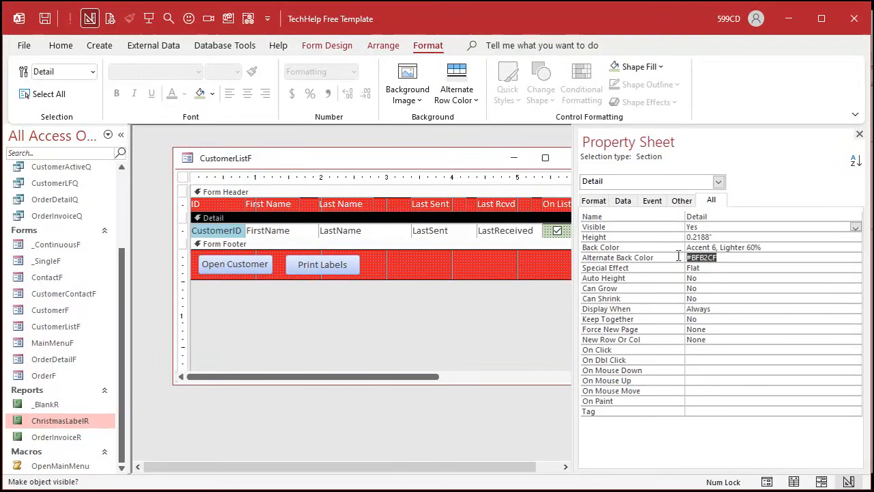
pyautogui.click(844, 257)
pyautogui.click(803, 267)
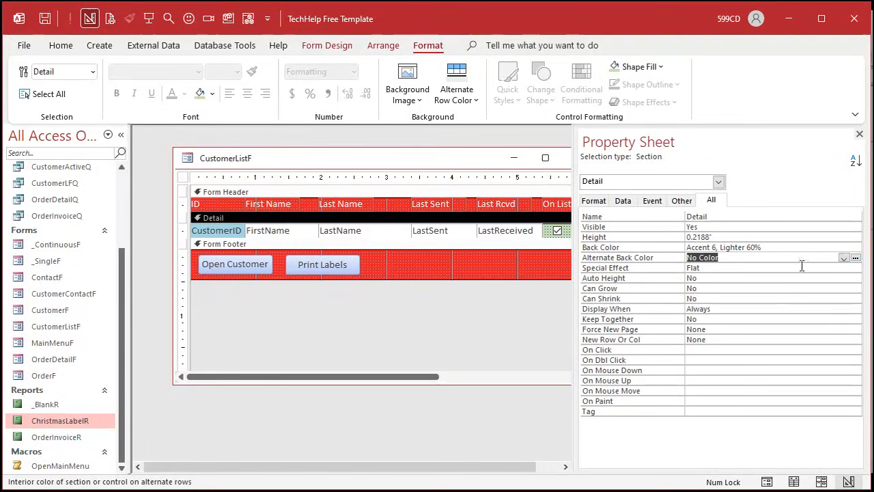
# - Close the property sheet and CustomerListF with its changes saved, and open the customer list again from the main menu
pyautogui.click(476, 272)
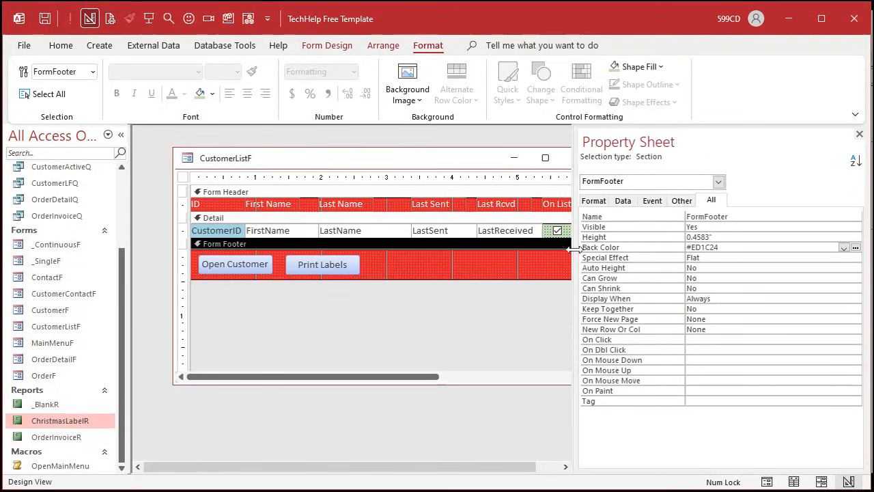
pyautogui.click(859, 134)
pyautogui.click(586, 164)
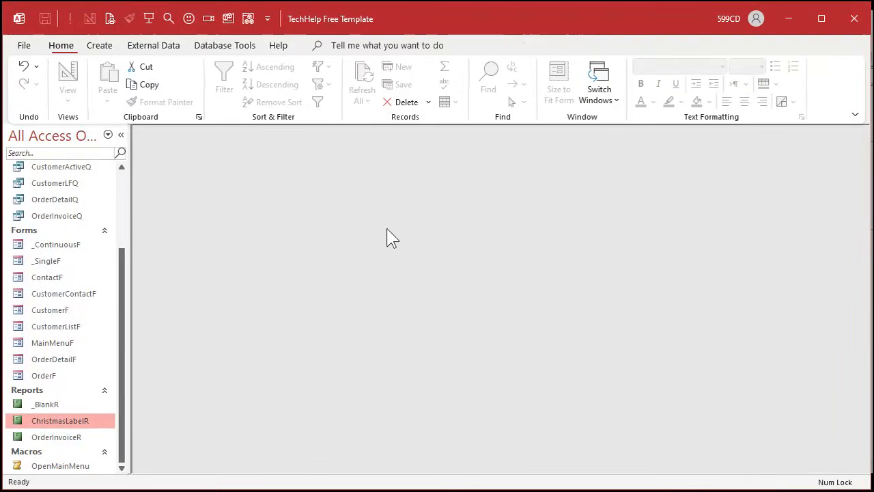
pyautogui.click(148, 16)
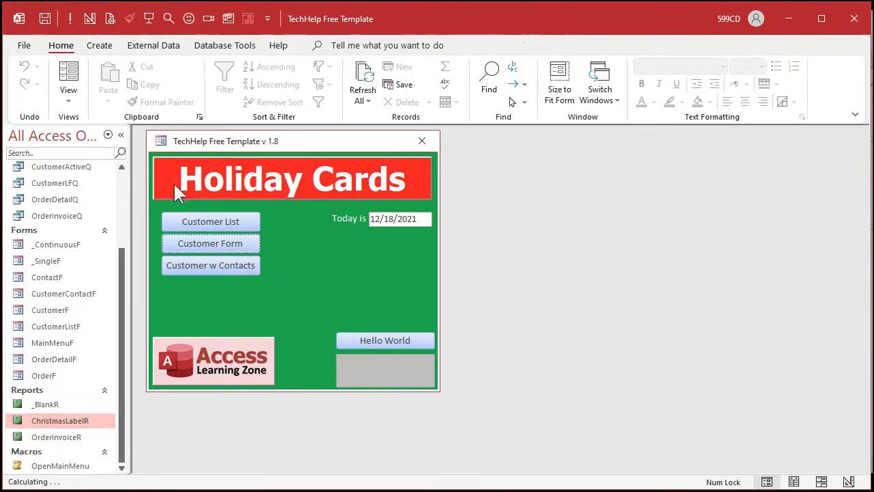
pyautogui.click(217, 222)
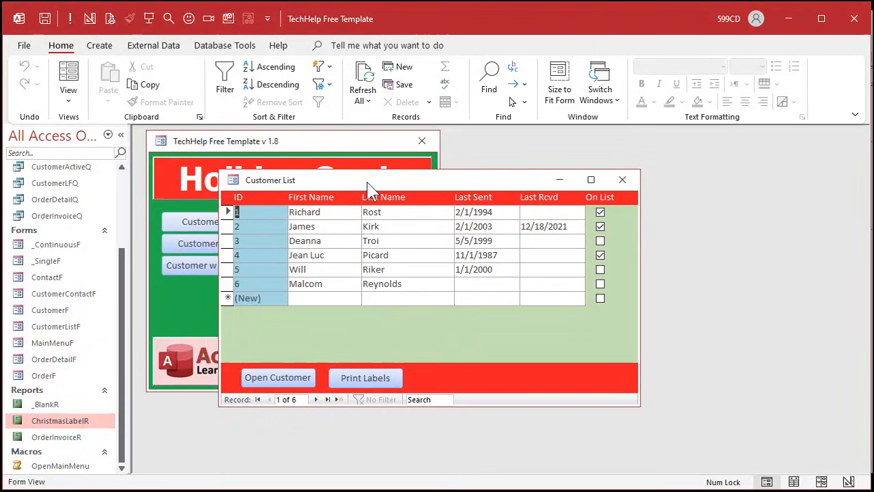
# - Fill the customer form's Detail section with light pink in Design View, close the form, and reopen it for customer ID 3
pyautogui.doubleClick(263, 226)
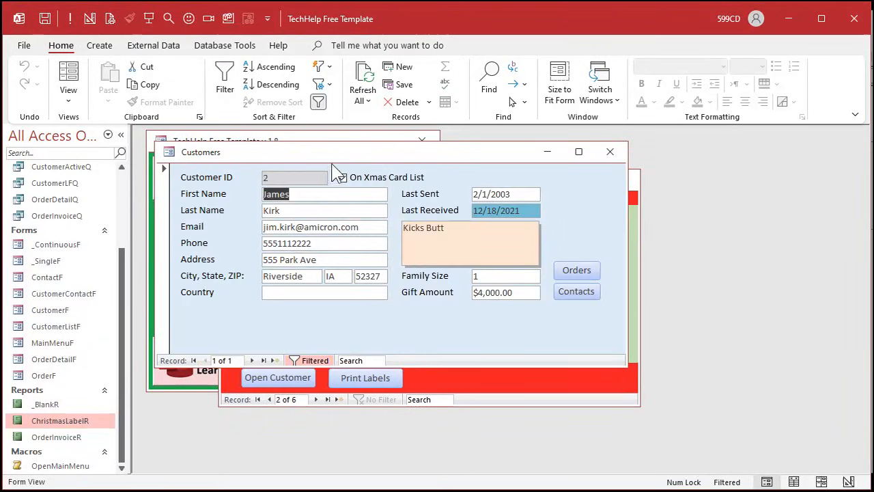
pyautogui.rightClick(540, 238)
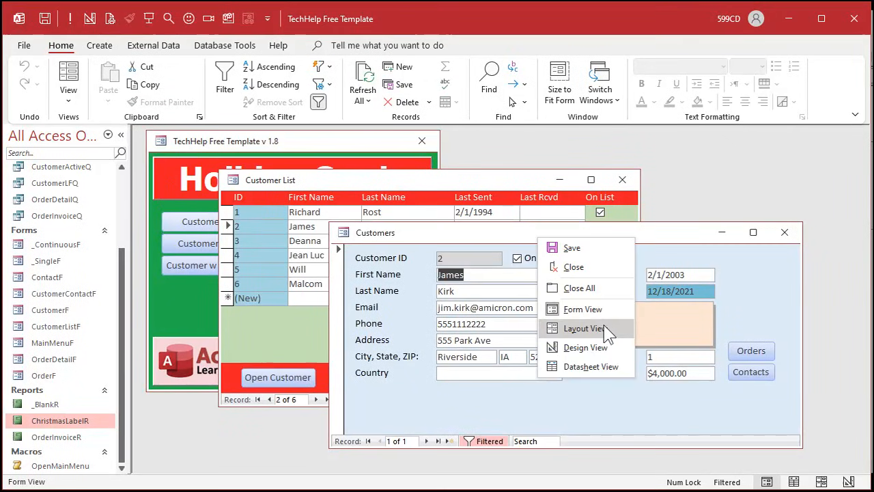
pyautogui.click(606, 348)
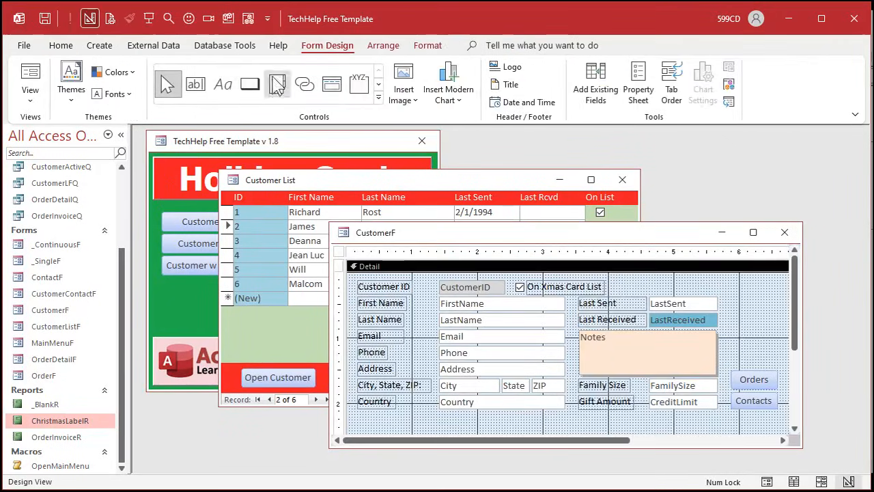
pyautogui.click(427, 45)
pyautogui.click(215, 95)
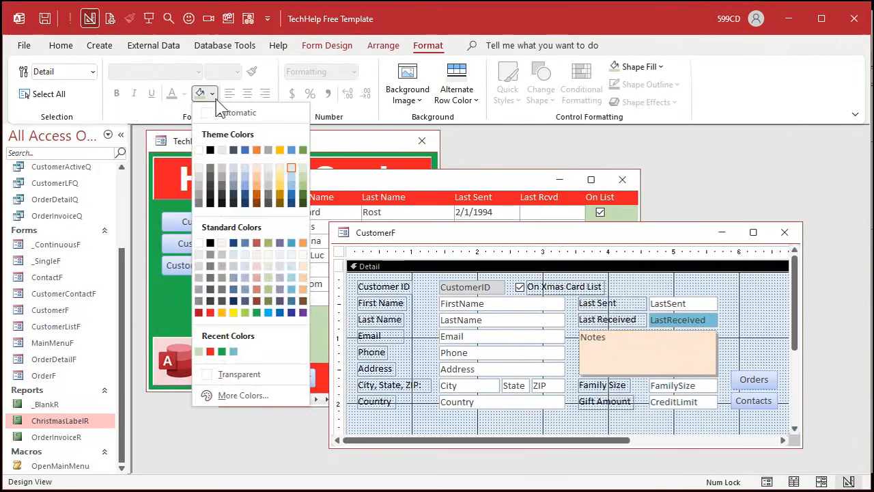
pyautogui.click(256, 265)
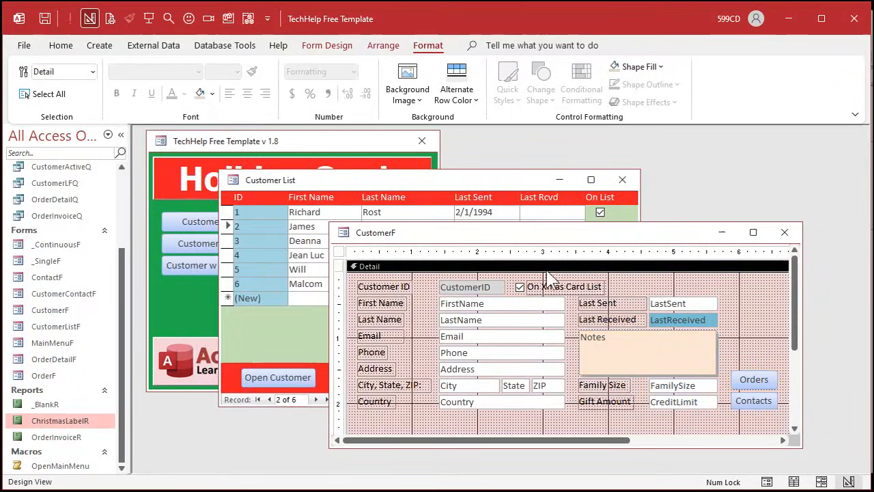
pyautogui.click(784, 232)
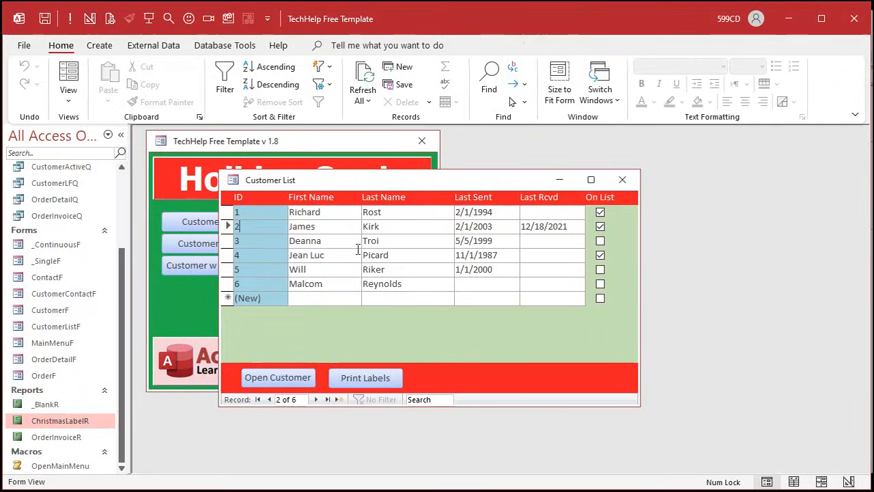
pyautogui.click(254, 243)
pyautogui.doubleClick(254, 243)
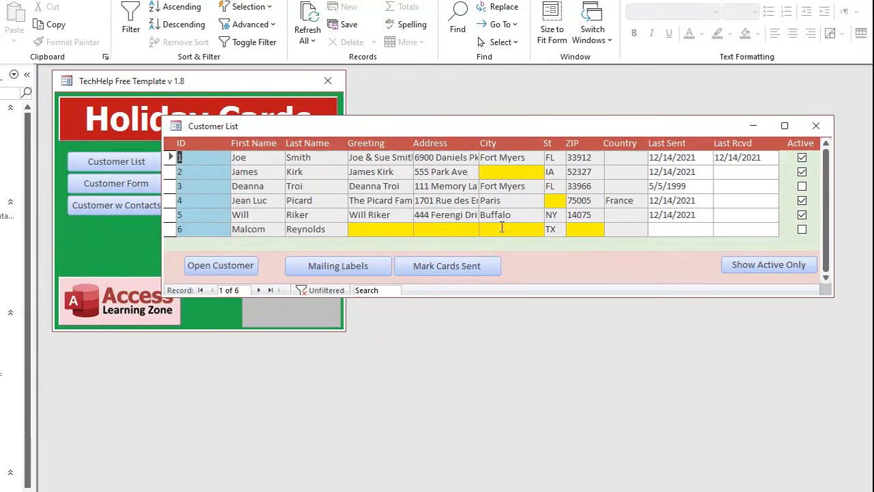
# - Open the record of customer ID 1 from the extended customer list and replace the second person's last name
pyautogui.doubleClick(208, 158)
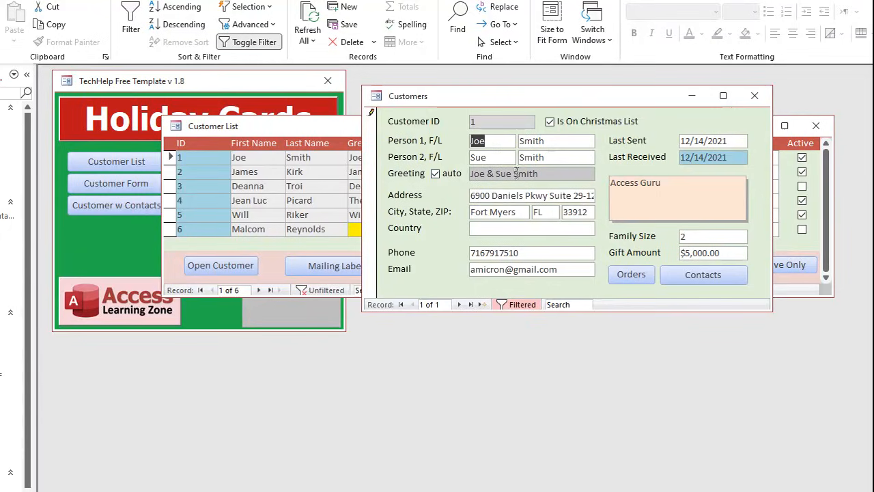
pyautogui.doubleClick(554, 159)
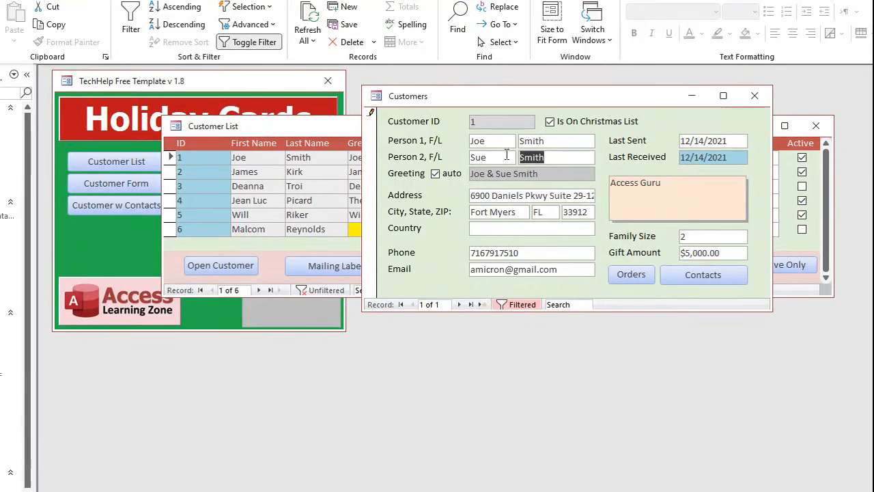
pyautogui.write('Jones')
pyautogui.press('Tab')
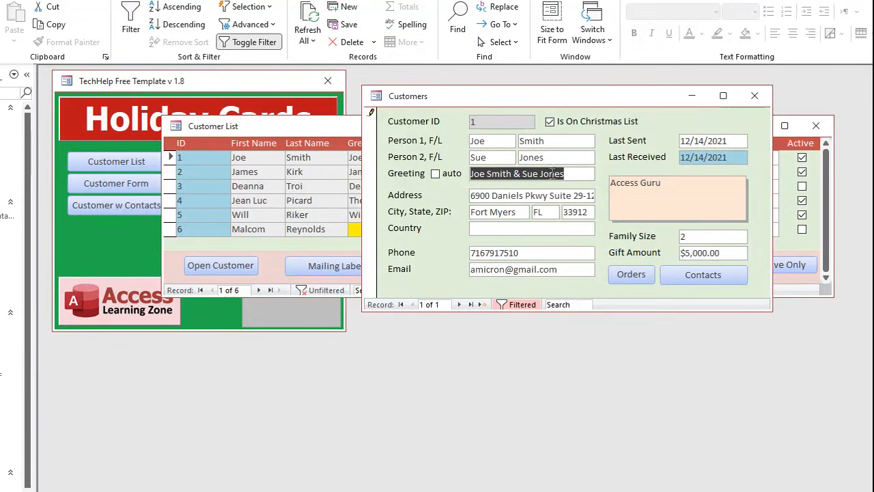
# - Replace the automatic greeting of customer ID 1 with a custom hyphenated family greeting and close the record
pyautogui.click(436, 174)
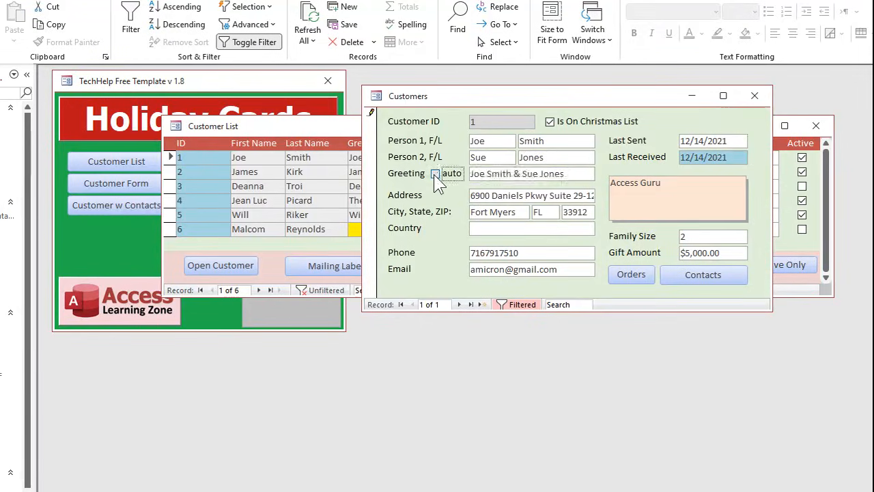
pyautogui.moveTo(569, 172); pyautogui.dragTo(459, 175)
pyautogui.write('The Smith')
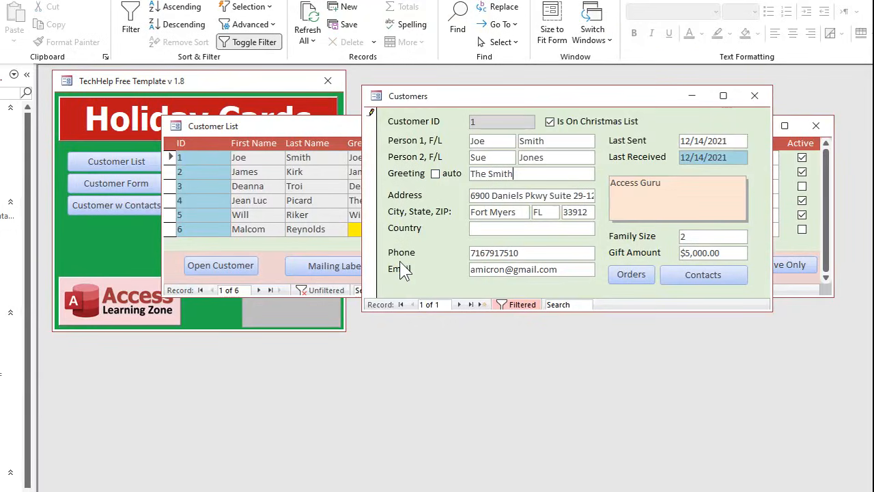
pyautogui.write('-Jones Fmail')
pyautogui.press('BackSpace')
pyautogui.press('BackSpace')
pyautogui.press('BackSpace')
pyautogui.press('BackSpace')
pyautogui.write('amily')
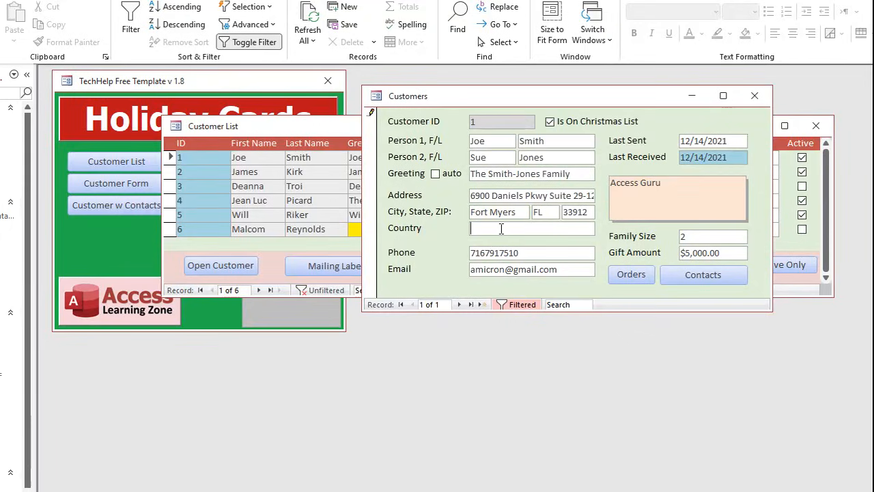
pyautogui.click(754, 96)
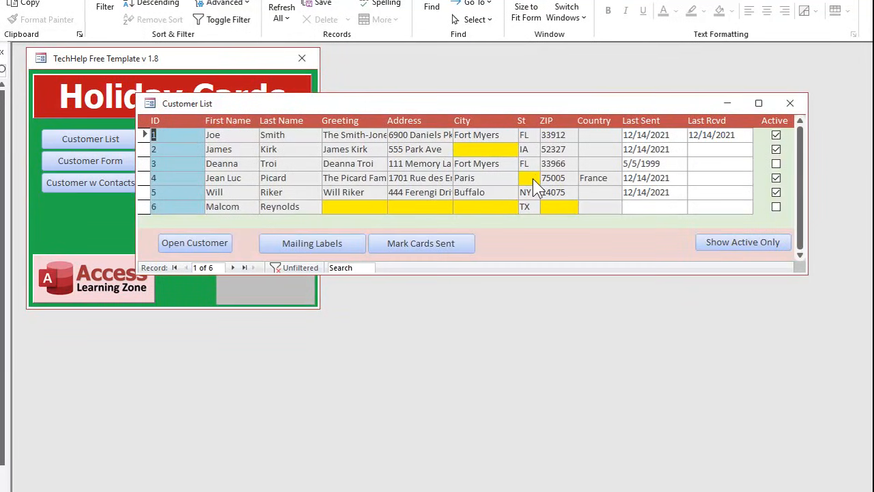
# - Switch the customer list between showing active customers only and showing all customers
pyautogui.click(754, 250)
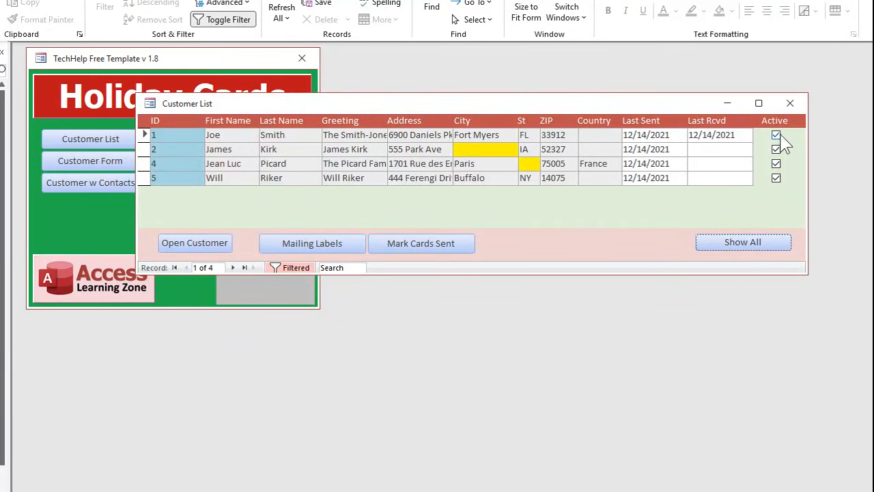
pyautogui.click(757, 243)
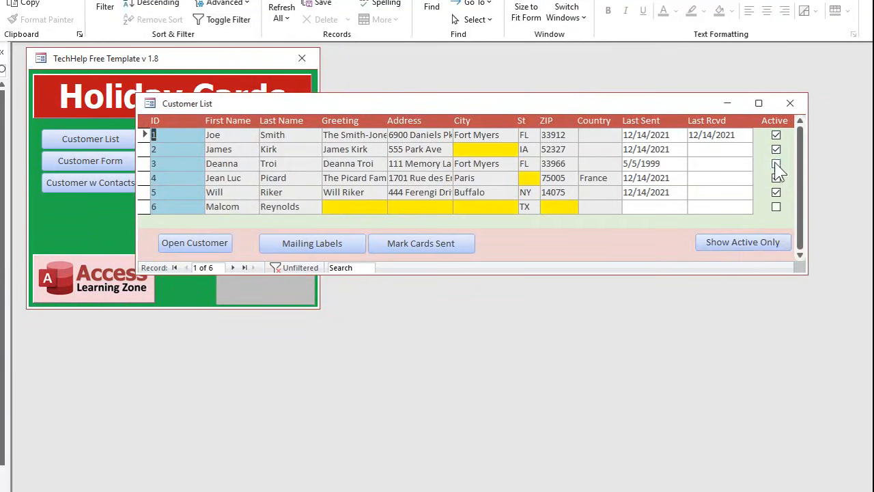
pyautogui.click(755, 244)
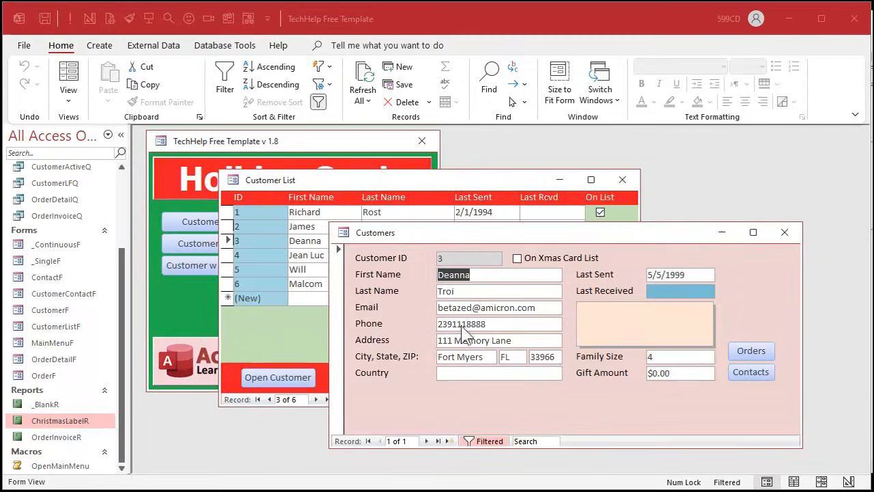
# - Close the open customer record and create an update query based on the CustomerT table
pyautogui.click(782, 232)
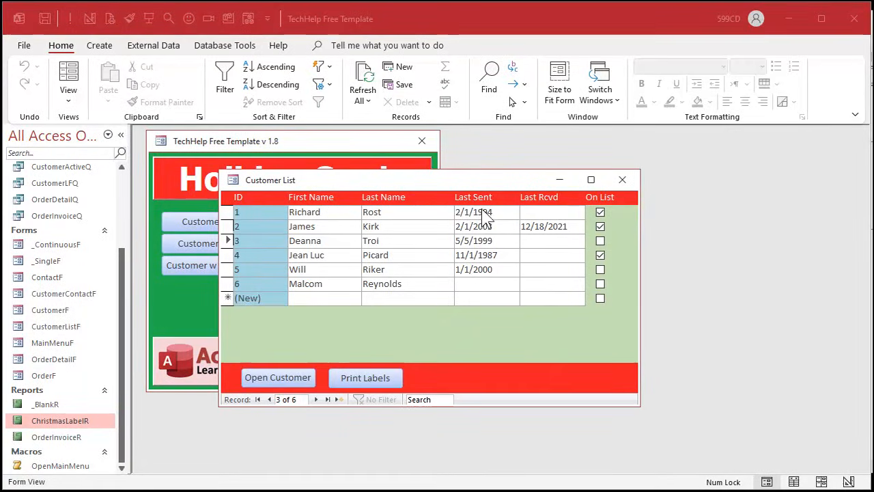
pyautogui.click(618, 270)
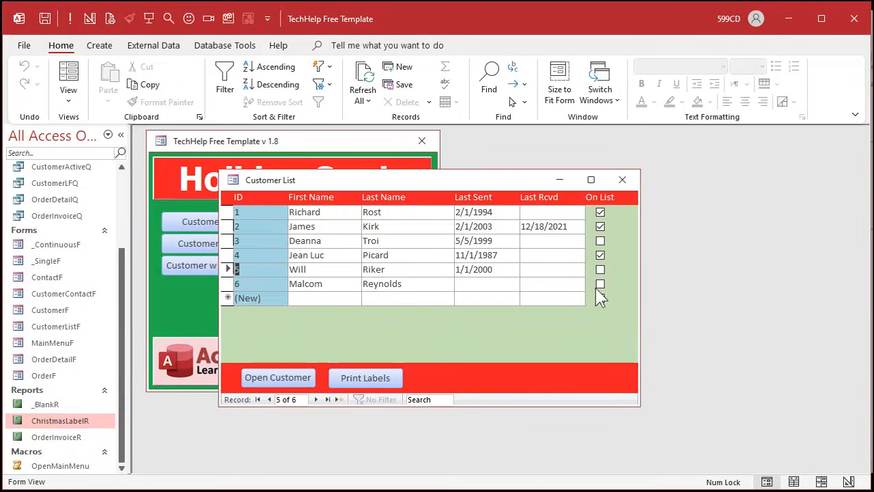
pyautogui.click(106, 46)
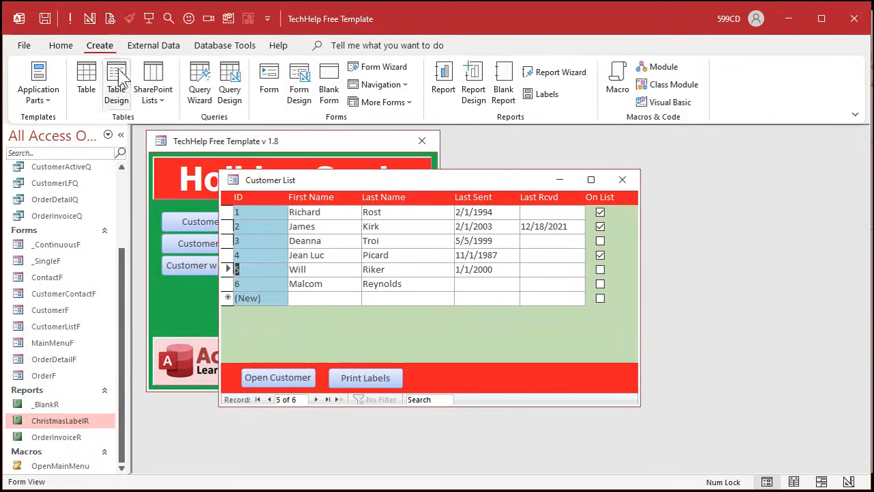
pyautogui.click(230, 85)
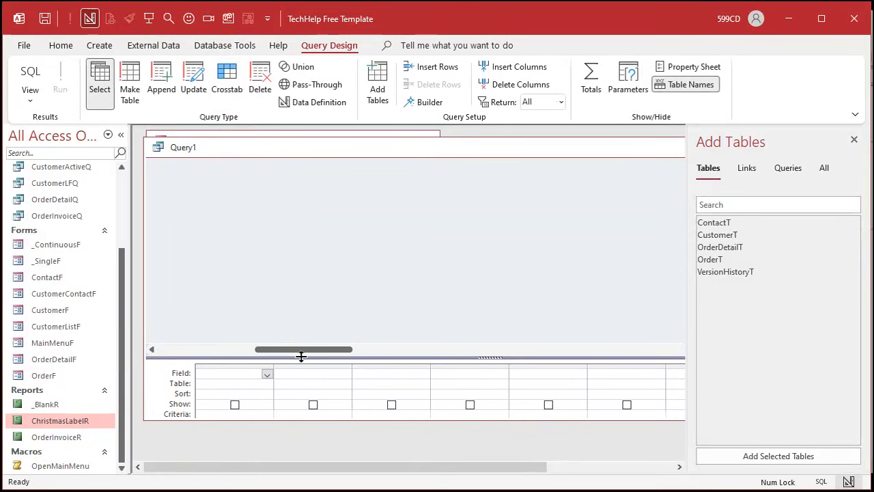
pyautogui.moveTo(301, 355); pyautogui.dragTo(301, 325)
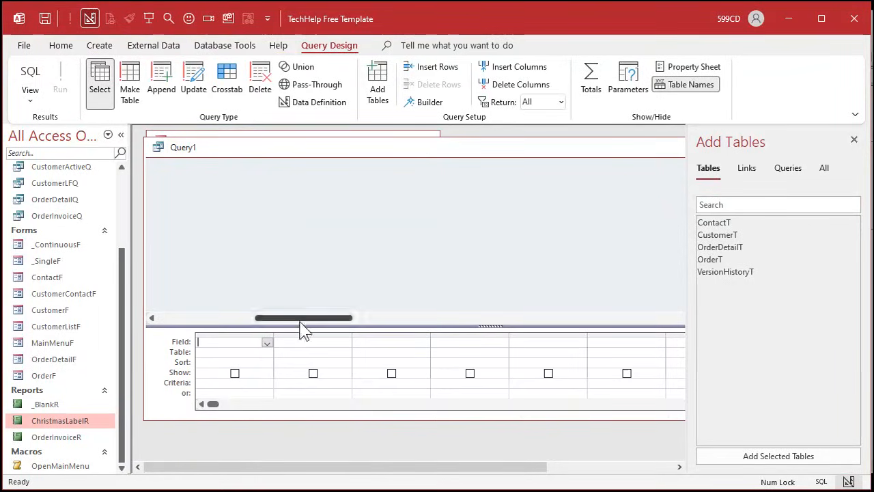
pyautogui.doubleClick(730, 235)
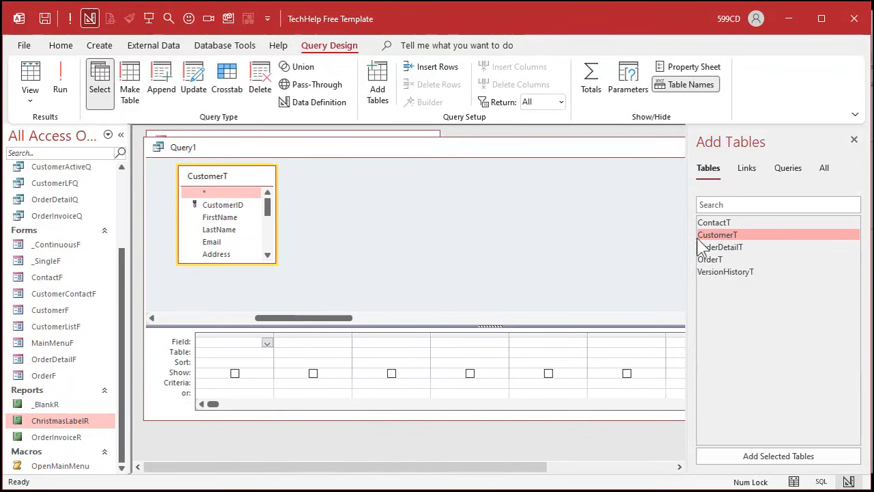
pyautogui.click(194, 87)
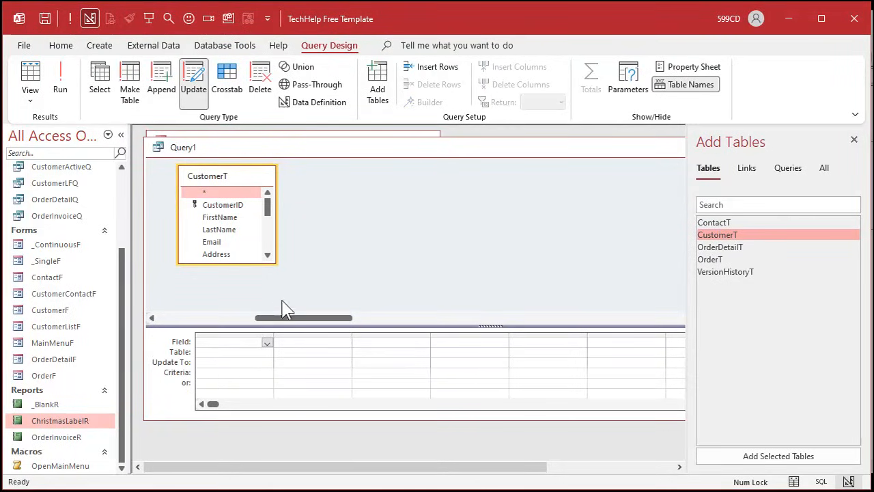
# - Add the LastSent field from CustomerT to the query and set it to update to Date()
pyautogui.moveTo(273, 260); pyautogui.dragTo(342, 290)
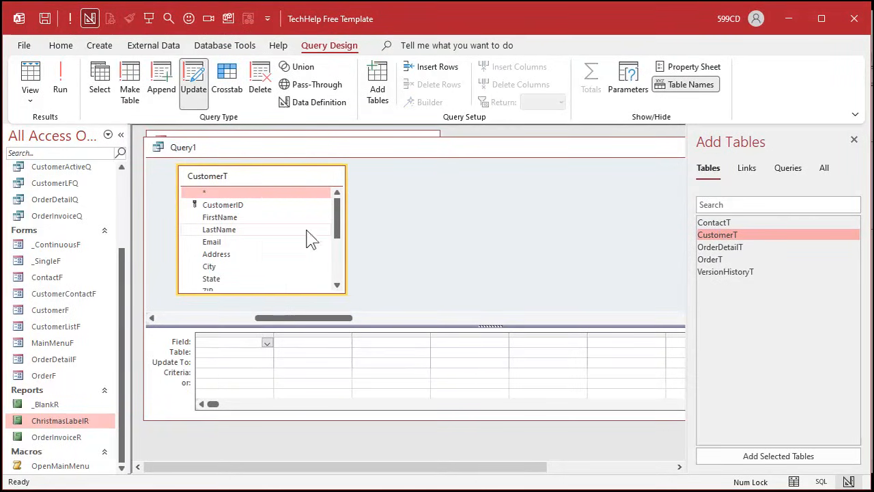
pyautogui.moveTo(342, 226); pyautogui.dragTo(343, 267)
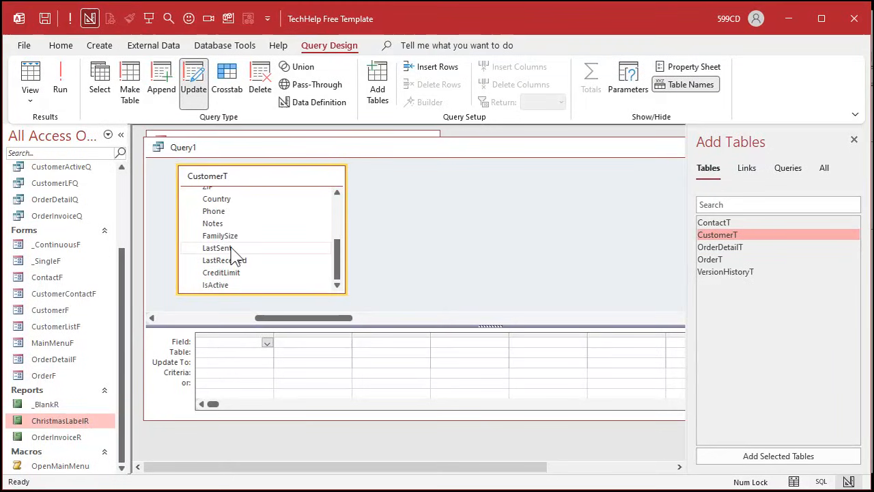
pyautogui.doubleClick(232, 248)
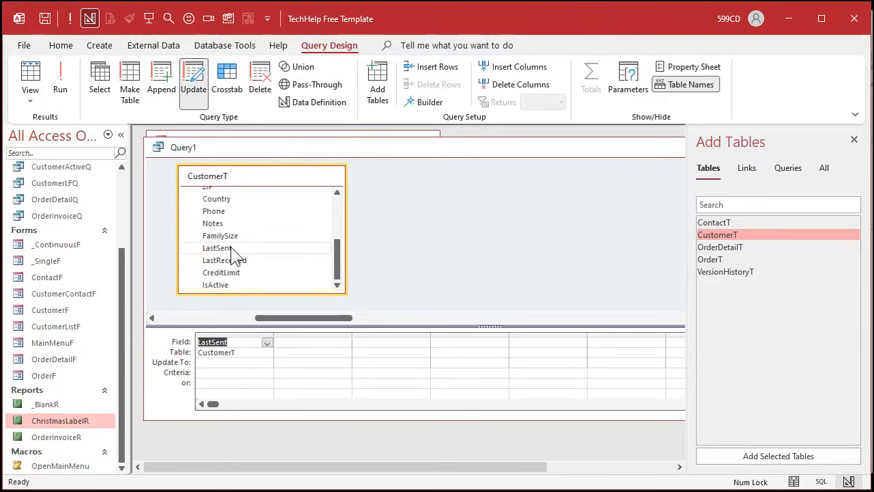
pyautogui.click(217, 366)
pyautogui.write('Dat')
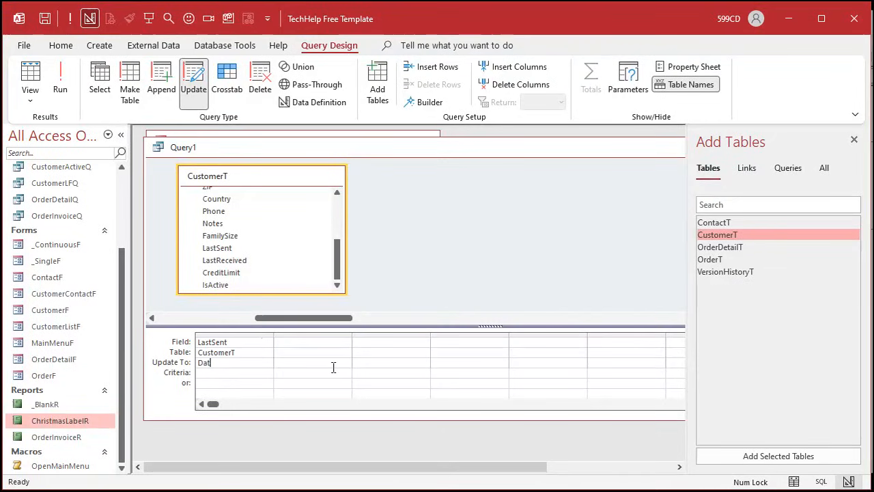
pyautogui.write('e()')
# - Add the IsActive field to the update query with the criterion True
pyautogui.doubleClick(250, 287)
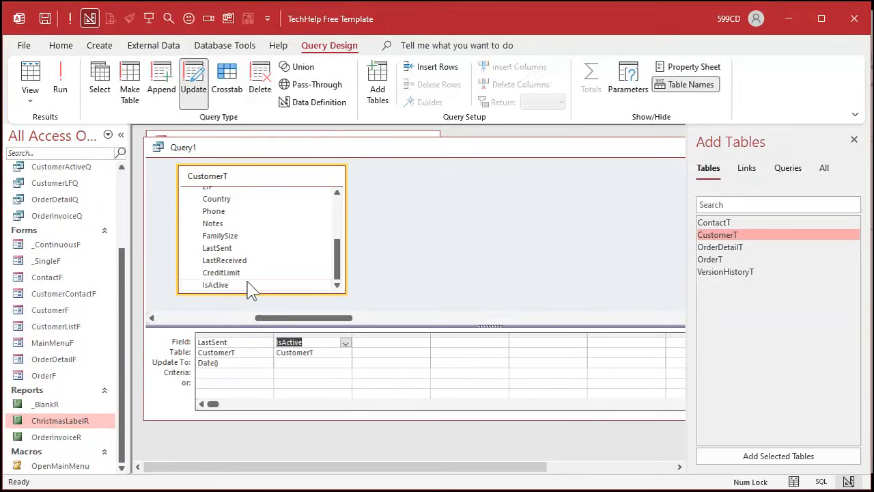
pyautogui.click(293, 375)
pyautogui.write('True')
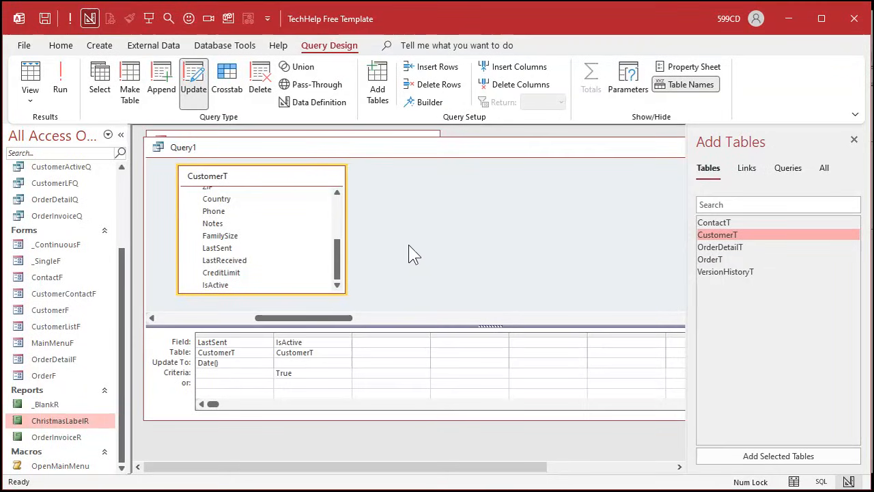
# - Save the update query as MarkCardSentQ and close the list of tables to add
pyautogui.hotkey('ctrl', 's')
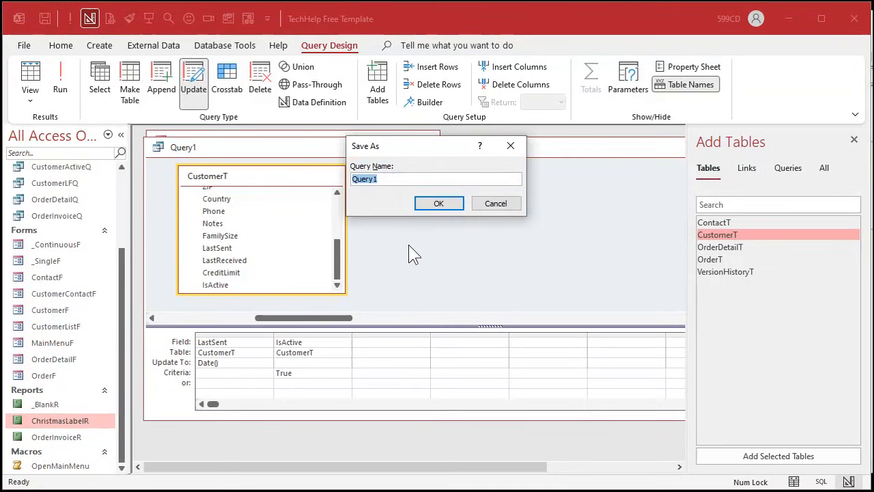
pyautogui.write('MarkCardSentQ')
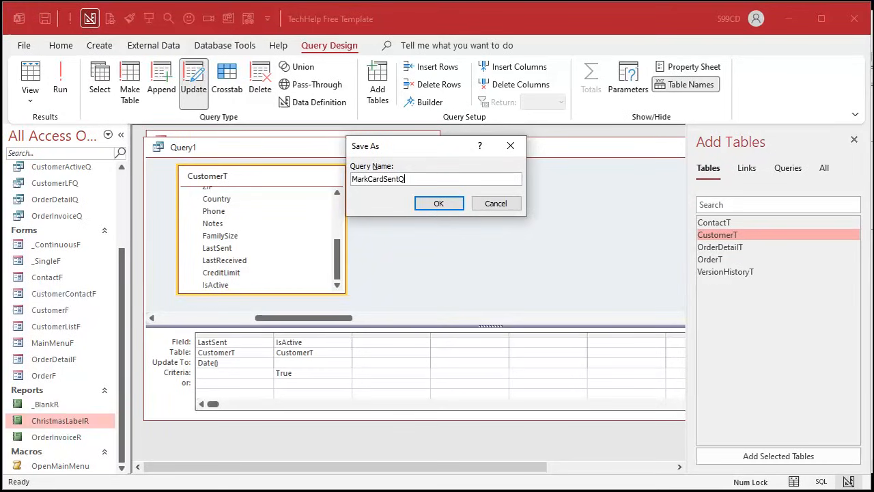
pyautogui.hotkey('shift', 'Home')
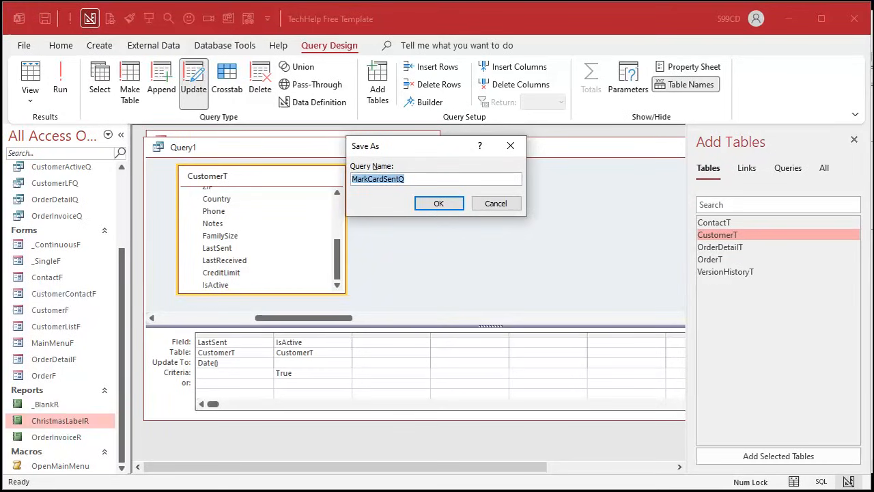
pyautogui.press('Return')
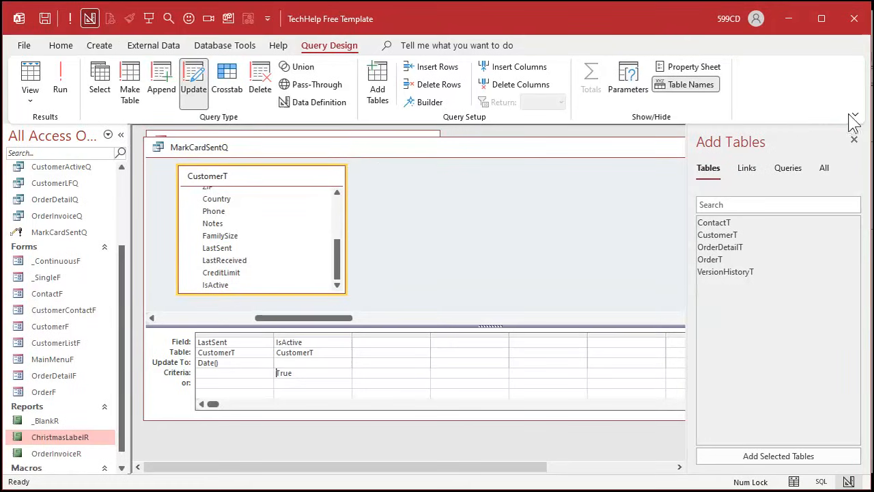
pyautogui.click(854, 140)
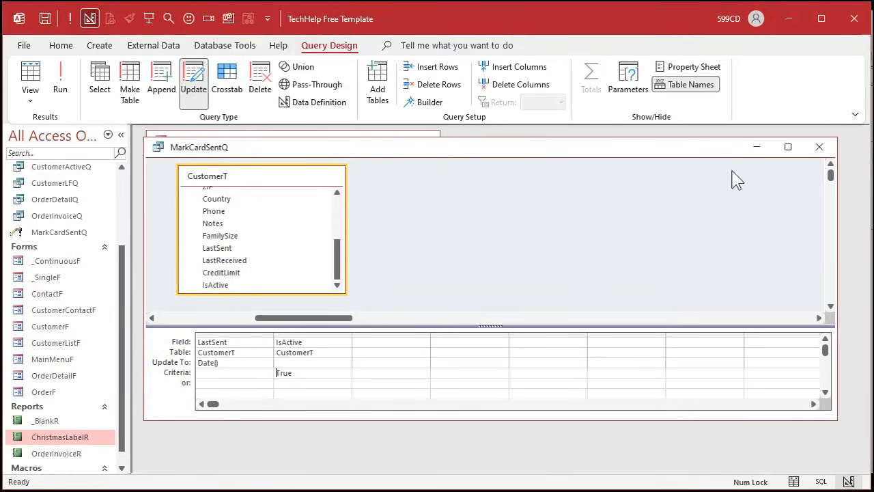
# - Close the MarkCardSentQ query and add a command button to the Customer List form's footer in Design View, without using the wizard
pyautogui.click(819, 146)
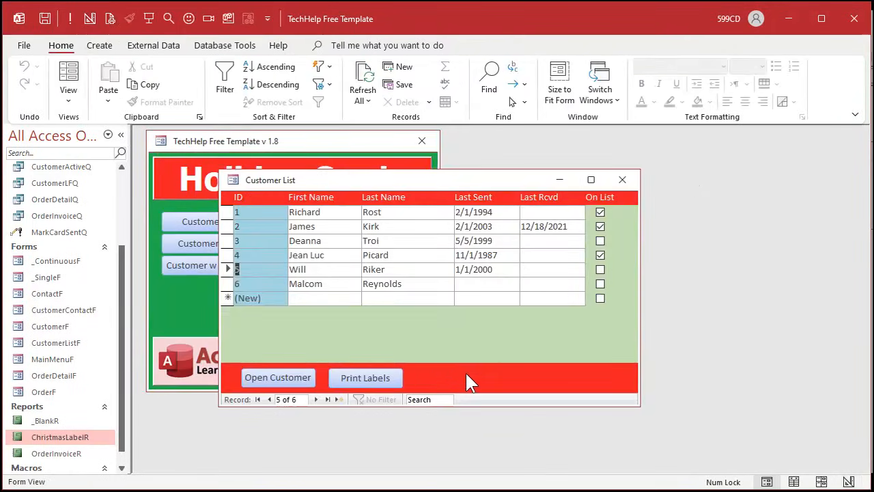
pyautogui.rightClick(466, 333)
pyautogui.click(504, 378)
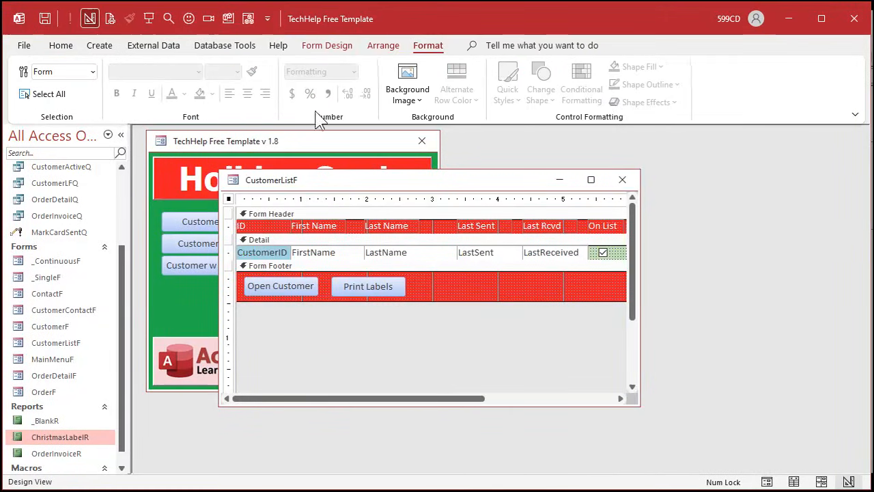
pyautogui.click(331, 48)
pyautogui.click(251, 85)
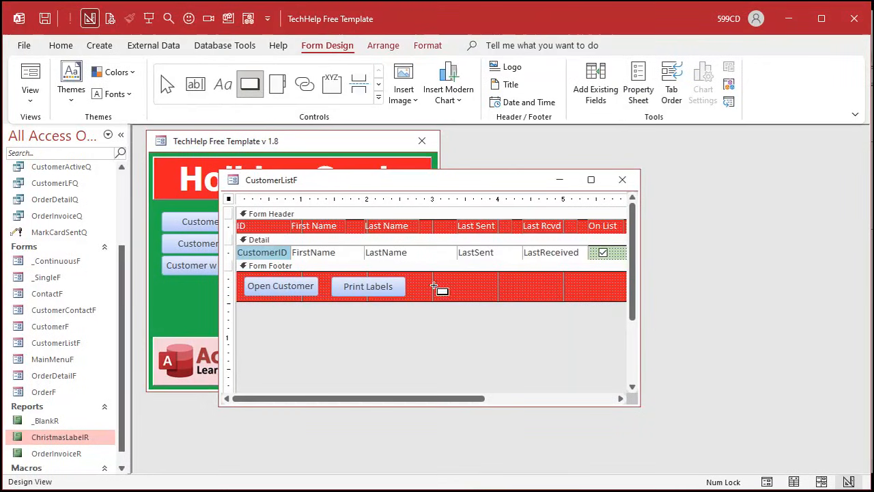
pyautogui.click(433, 272)
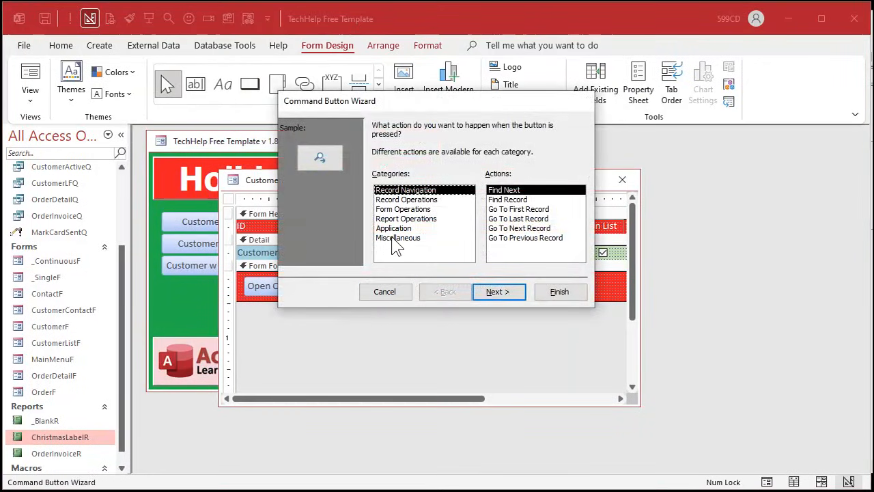
pyautogui.click(387, 292)
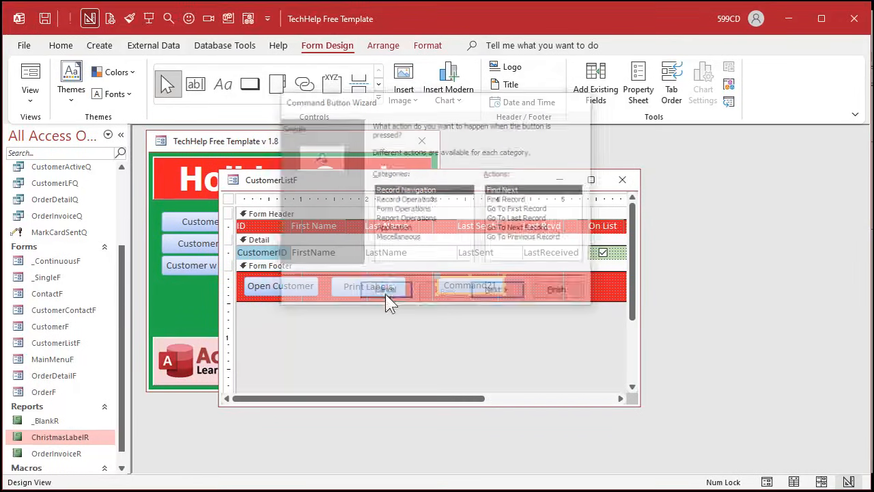
# - Place the new footer button beside Print Labels and caption it Mark as Sent
pyautogui.moveTo(478, 288)
pyautogui.mouseDown()
pyautogui.moveTo(448, 288)
pyautogui.moveTo(484, 298)
pyautogui.mouseUp()
pyautogui.click(469, 287)
pyautogui.moveTo(420, 287); pyautogui.dragTo(495, 284)
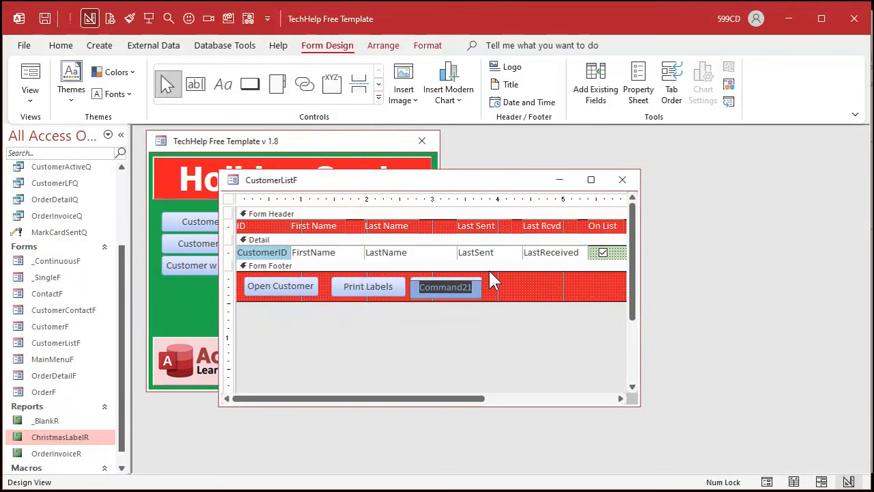
pyautogui.write('Mark as Sent')
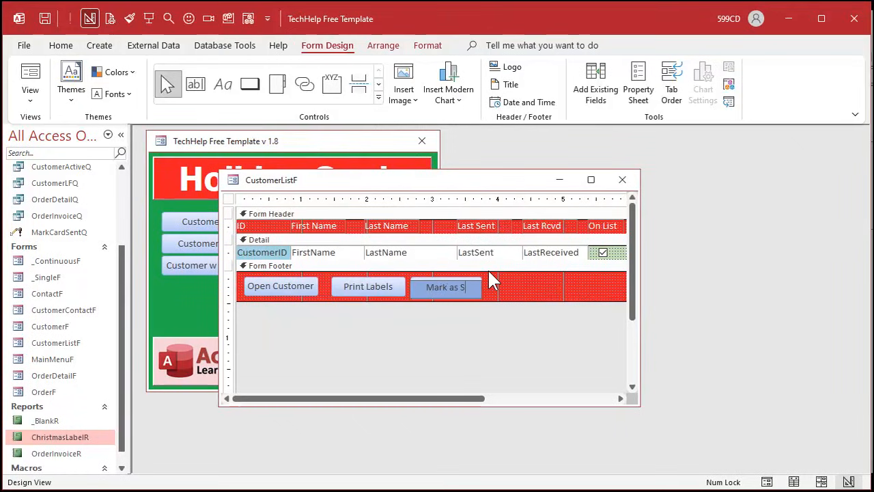
pyautogui.click(521, 286)
pyautogui.click(445, 292)
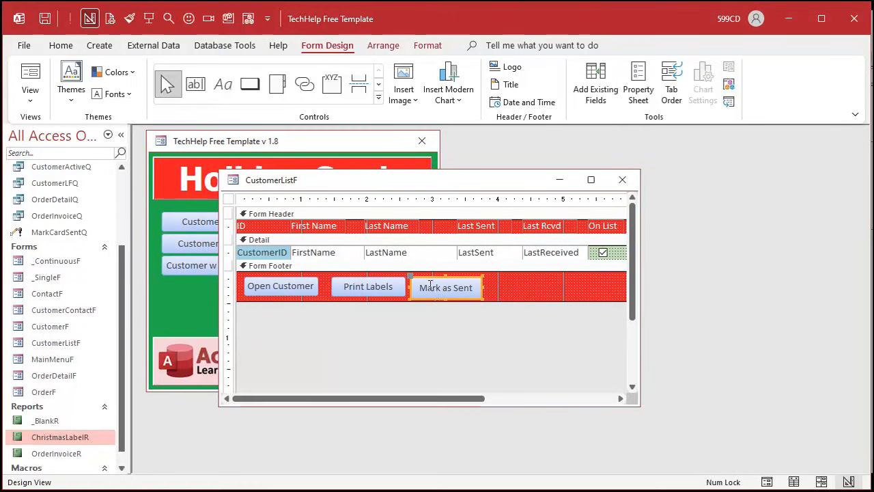
pyautogui.click(499, 299)
pyautogui.rightClick(457, 288)
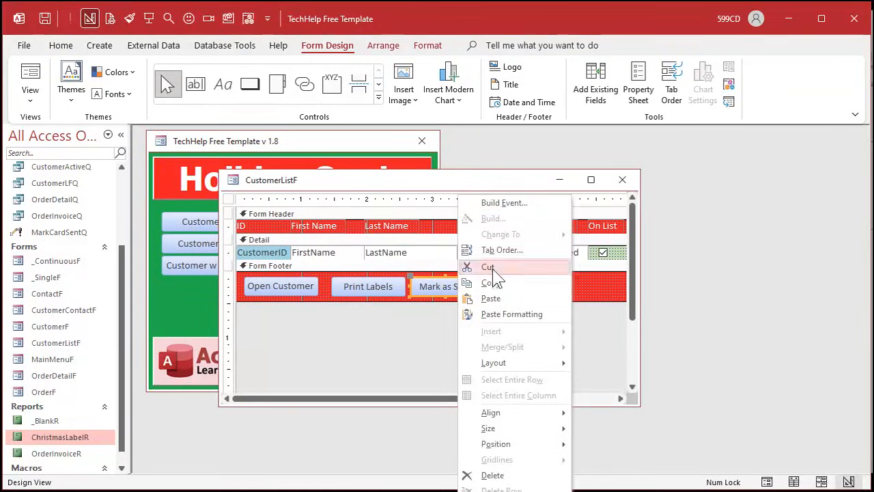
pyautogui.click(504, 203)
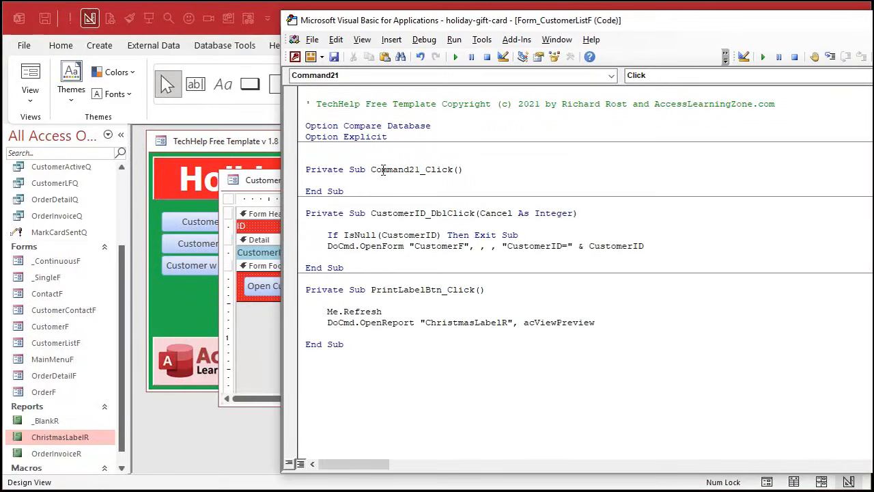
pyautogui.moveTo(307, 158); pyautogui.dragTo(436, 190)
pyautogui.press('Delete')
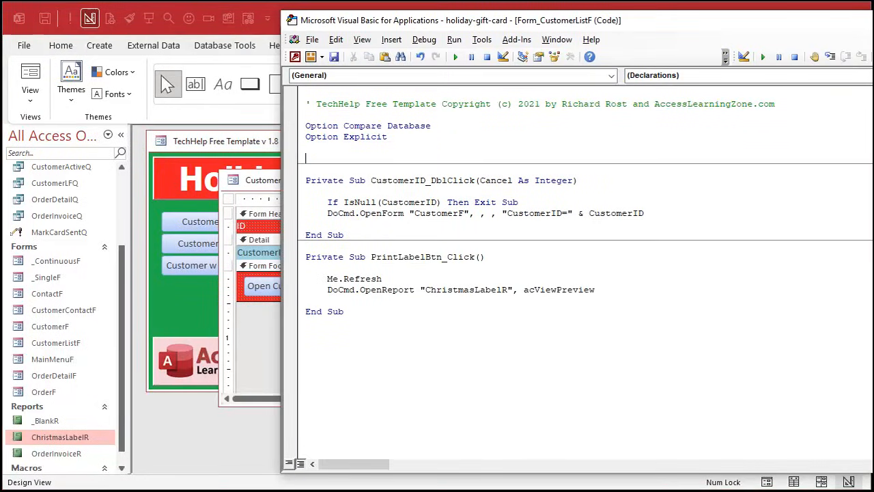
pyautogui.click(247, 333)
# - Name the Mark as Sent button MarkSentBtn and close its properties
pyautogui.doubleClick(456, 286)
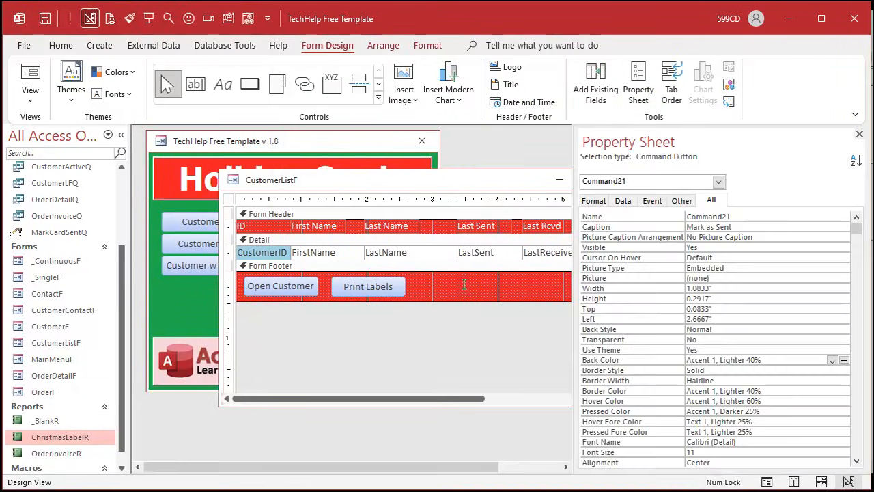
pyautogui.moveTo(742, 214); pyautogui.dragTo(654, 212)
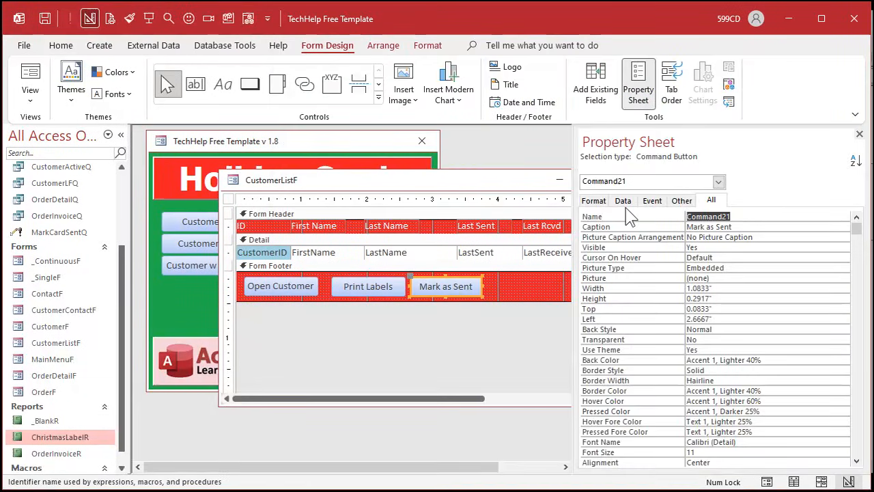
pyautogui.write('MarkSentBtn')
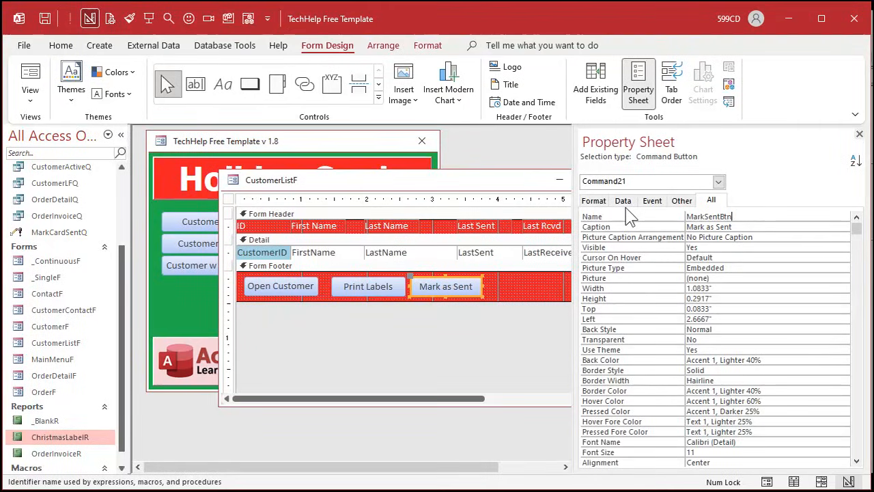
pyautogui.press('Return')
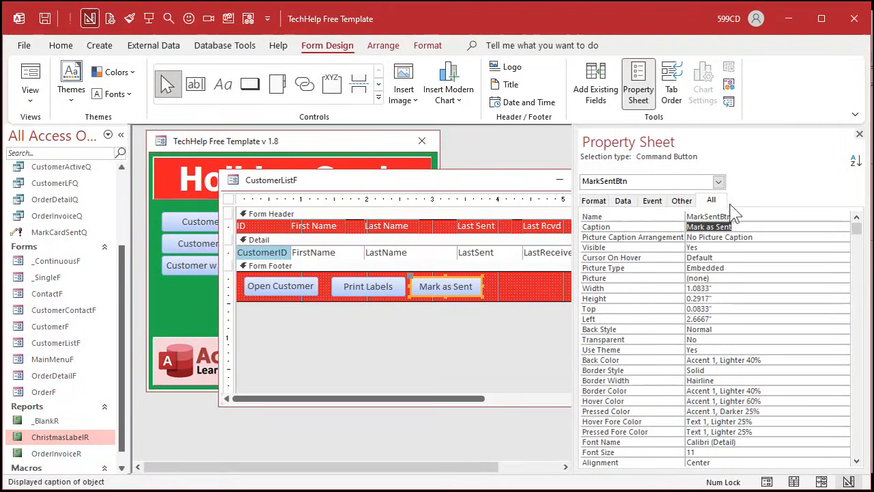
pyautogui.click(860, 135)
# - Create the MarkSentBtn click event with the lines DoCmd.OpenQuery "MarkCardSentQ" and Beep
pyautogui.rightClick(463, 281)
pyautogui.click(507, 203)
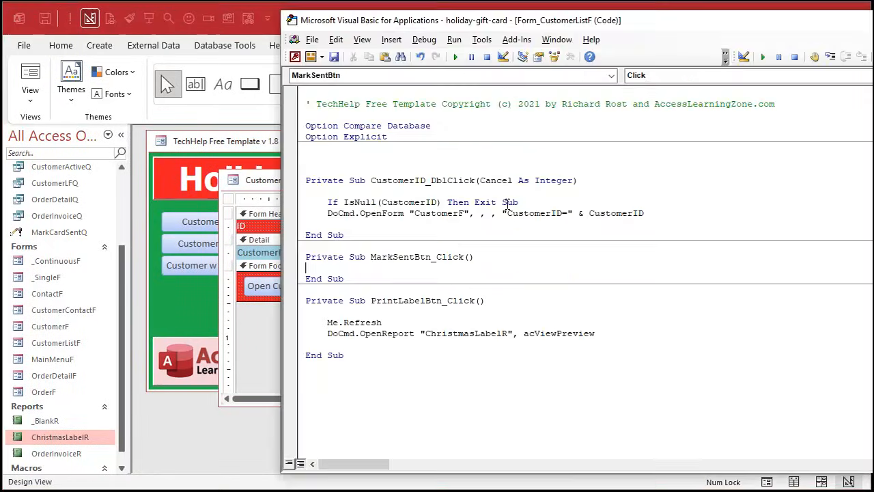
pyautogui.press('Return')
pyautogui.press('Tab')
pyautogui.write('docmd.openquery')
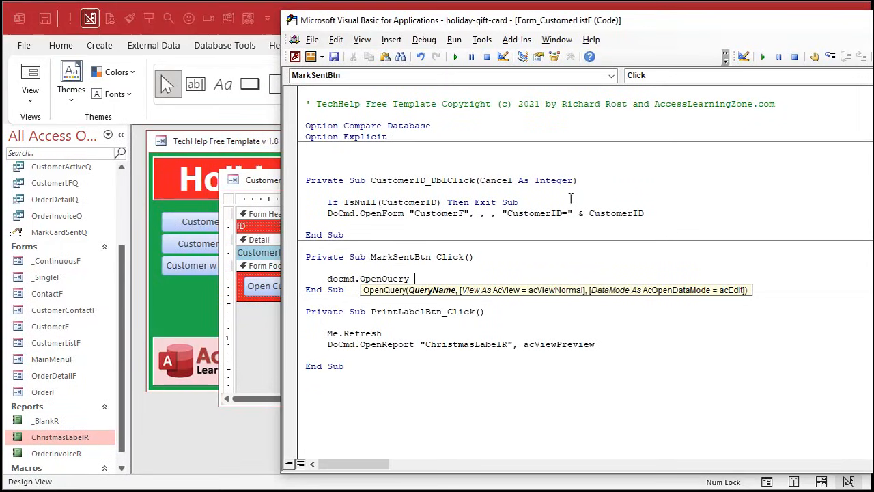
pyautogui.write('"MarkCardSentQ"')
pyautogui.press('Return')
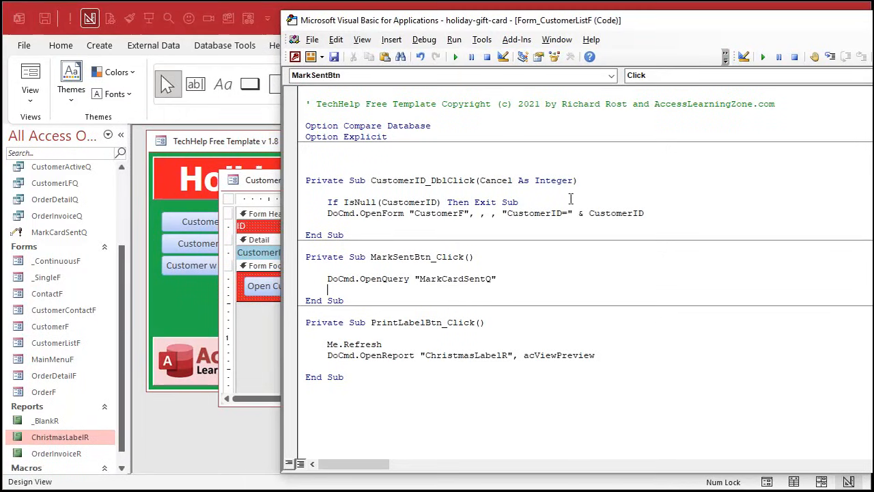
pyautogui.write('beep')
pyautogui.press('Return')
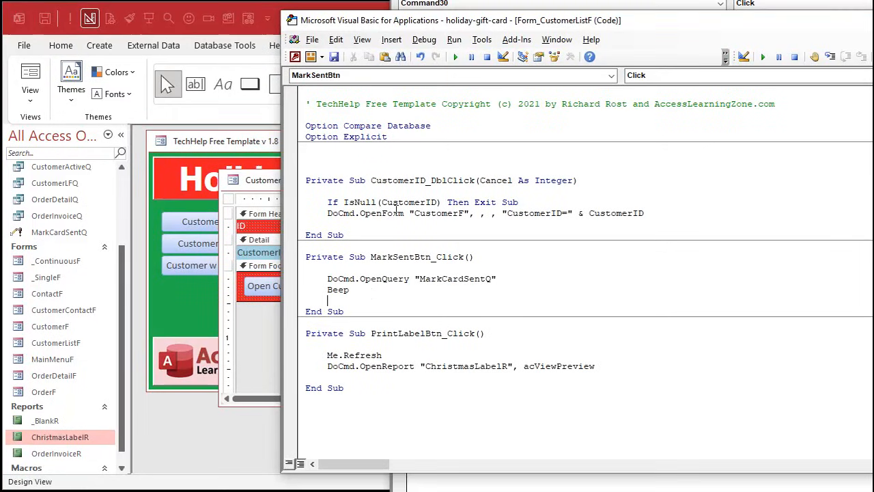
# - Close and reopen the customer list form, run Mark as Sent, and check the Last Sent dates
pyautogui.click(262, 192)
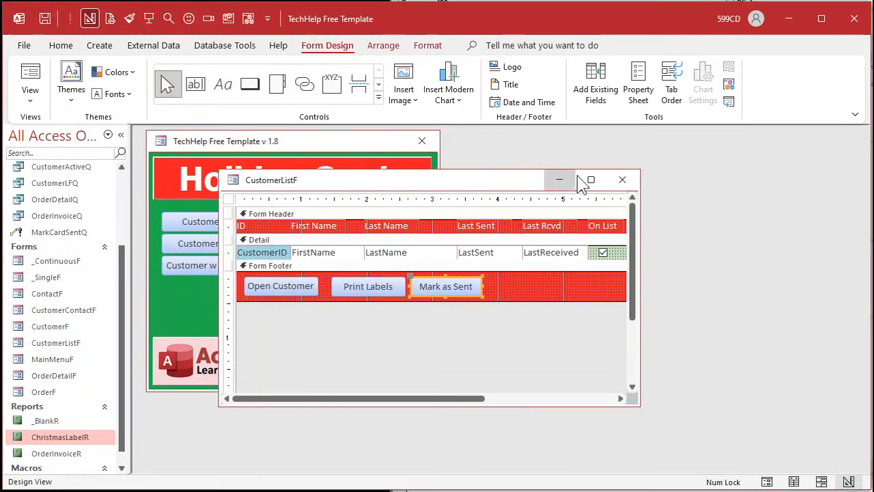
pyautogui.click(618, 179)
pyautogui.click(234, 221)
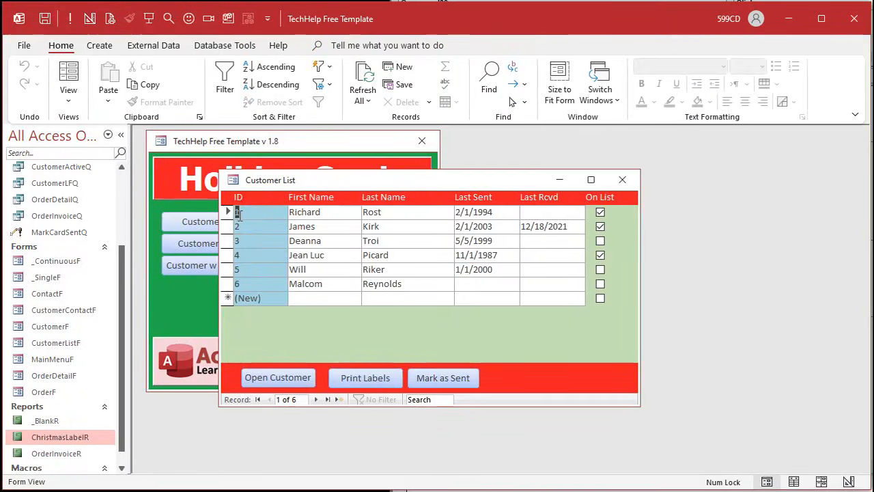
pyautogui.click(446, 379)
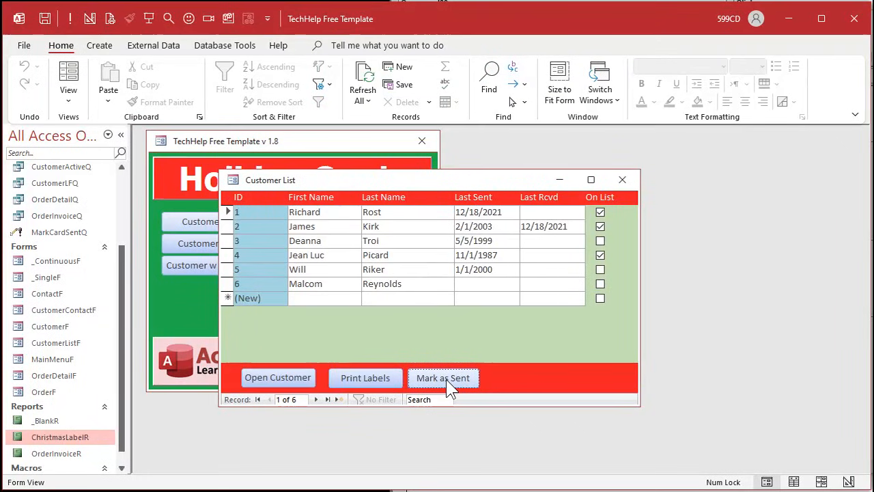
pyautogui.click(507, 240)
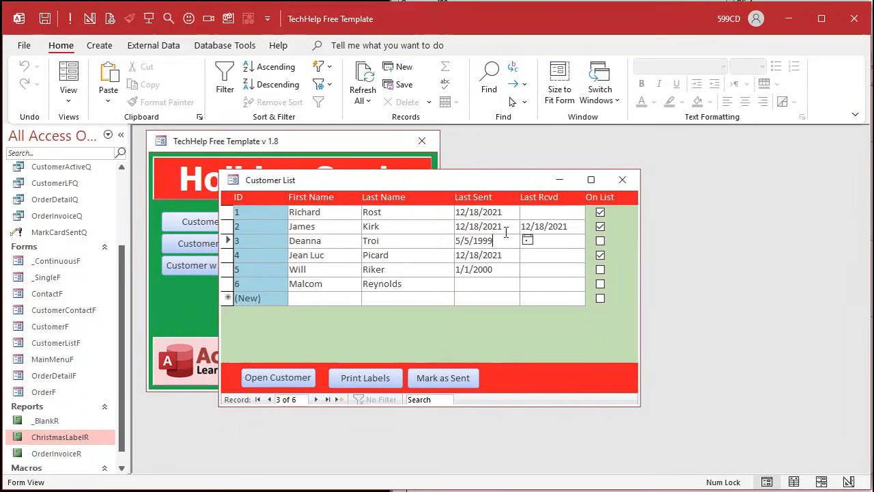
pyautogui.click(506, 232)
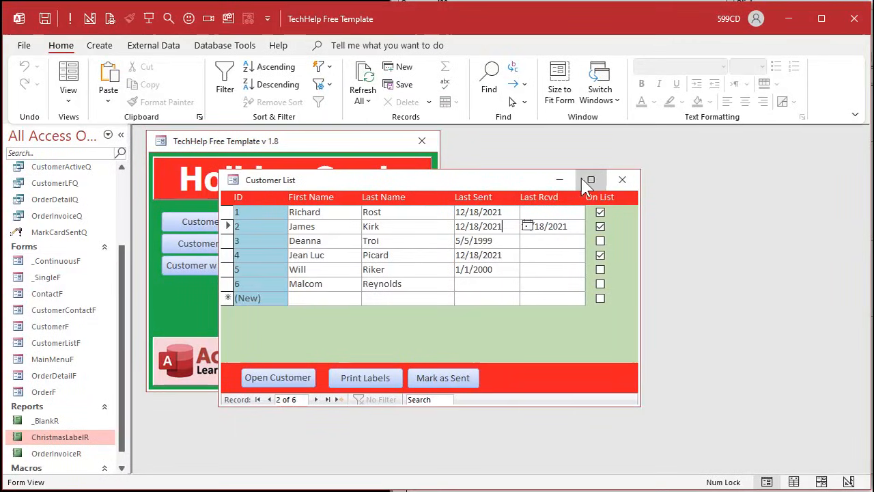
# - Reopen the customer list and set the Last Sent date of the first two customers to 1/1/2021
pyautogui.click(622, 179)
pyautogui.click(243, 223)
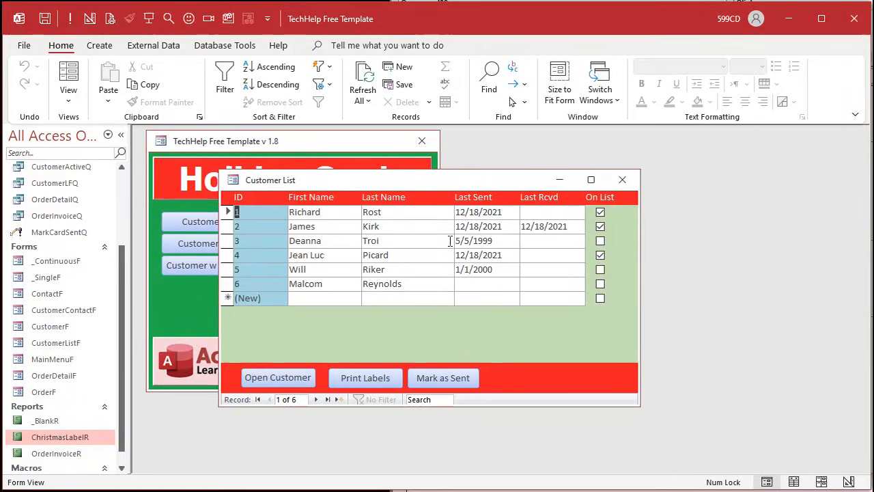
pyautogui.moveTo(502, 213); pyautogui.dragTo(434, 210)
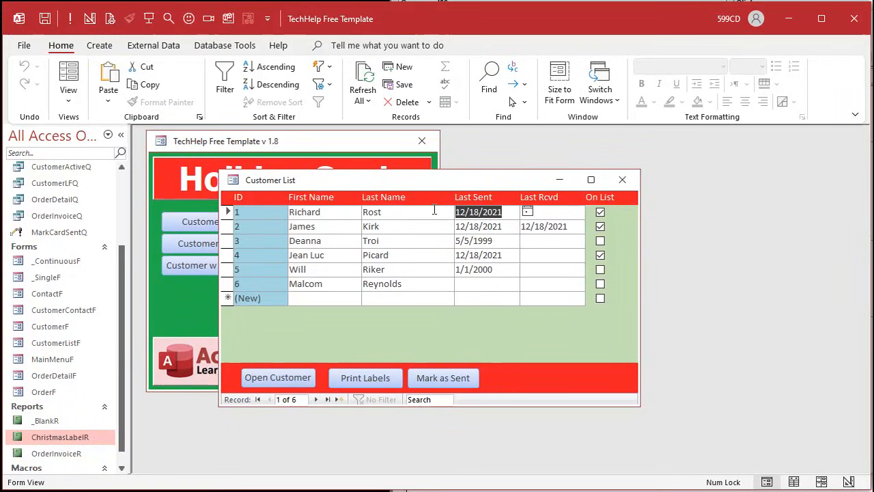
pyautogui.write('1/1/2021')
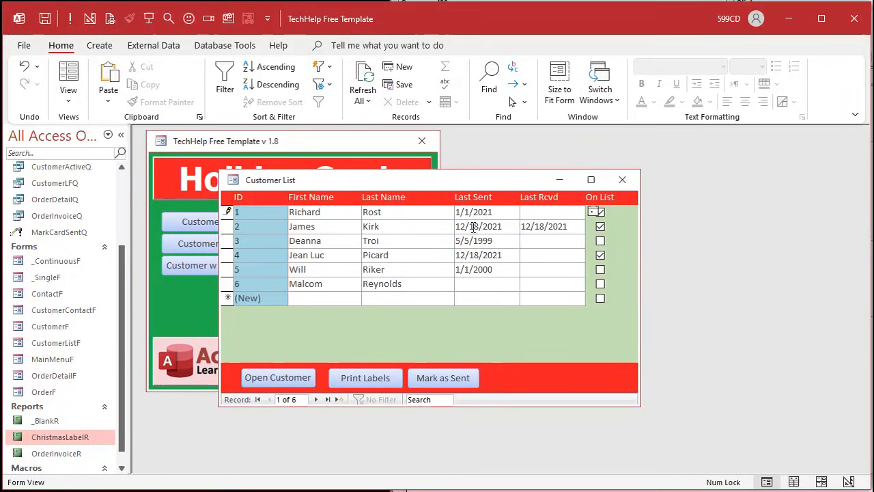
pyautogui.moveTo(503, 227); pyautogui.dragTo(425, 218)
pyautogui.write('1/1')
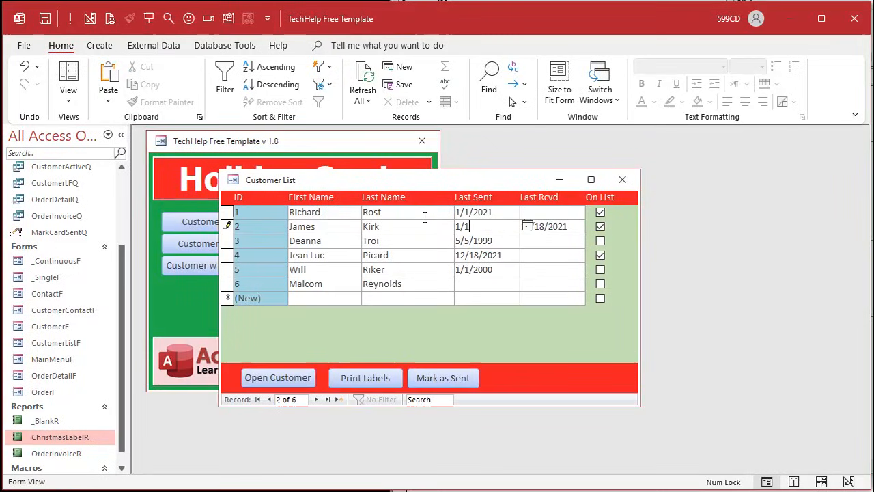
pyautogui.click(487, 267)
# - Insert a Me.Requery line between the OpenQuery and Beep lines of the MarkSentBtn click event
pyautogui.hotkey('alt', 'Tab')
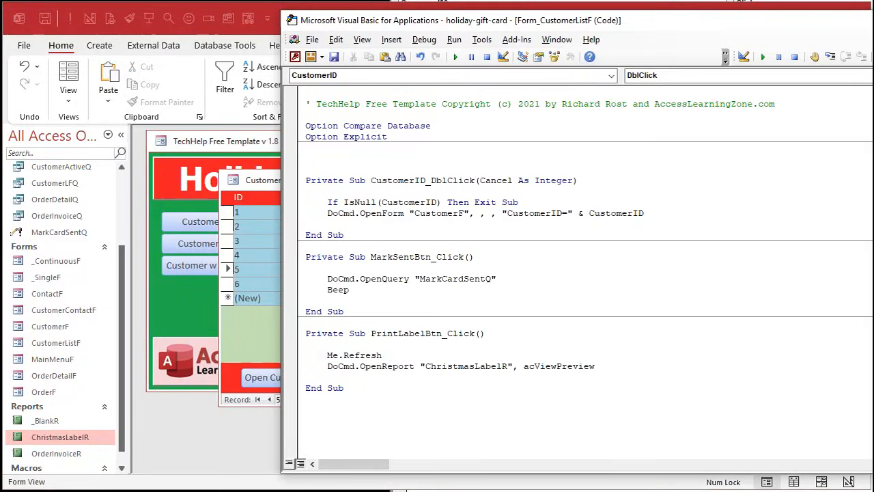
pyautogui.click(512, 280)
pyautogui.press('Return')
pyautogui.write('me.')
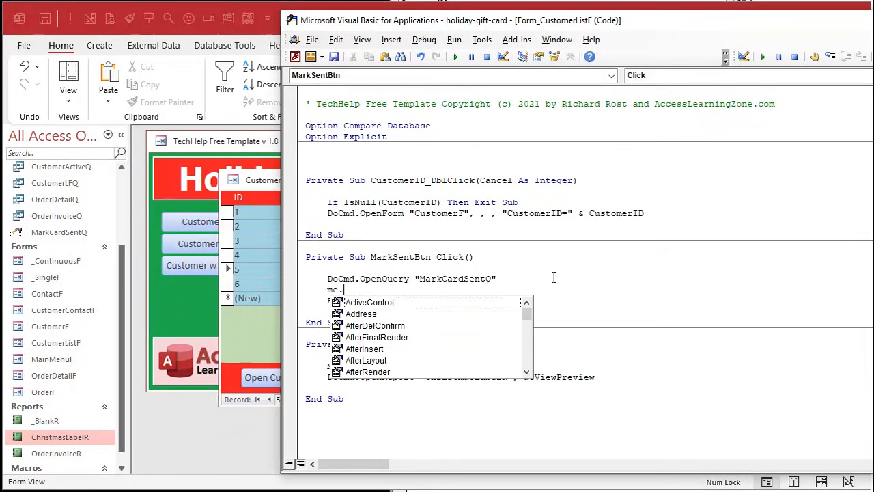
pyautogui.write('requery')
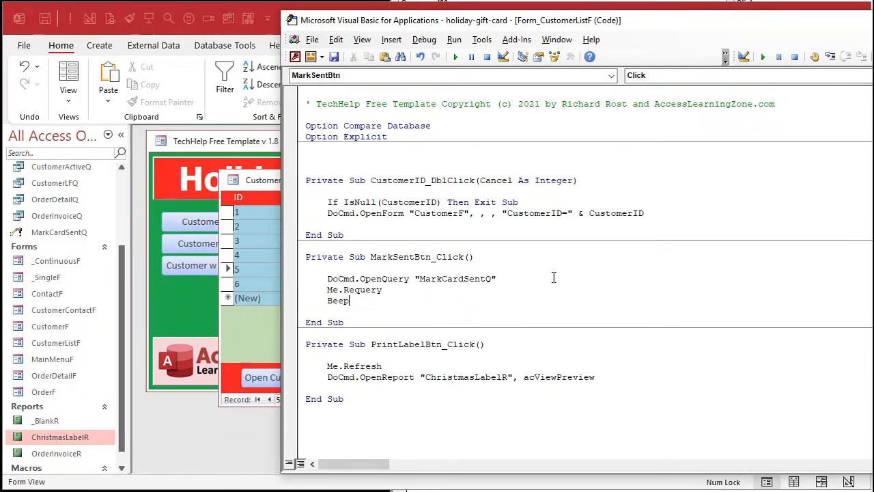
# - Compare the Me.Requery line in MarkSentBtn_Click with the Me.Refresh line in PrintLabelBtn_Click
pyautogui.click(376, 363)
pyautogui.click(369, 290)
pyautogui.click(373, 366)
pyautogui.doubleClick(367, 290)
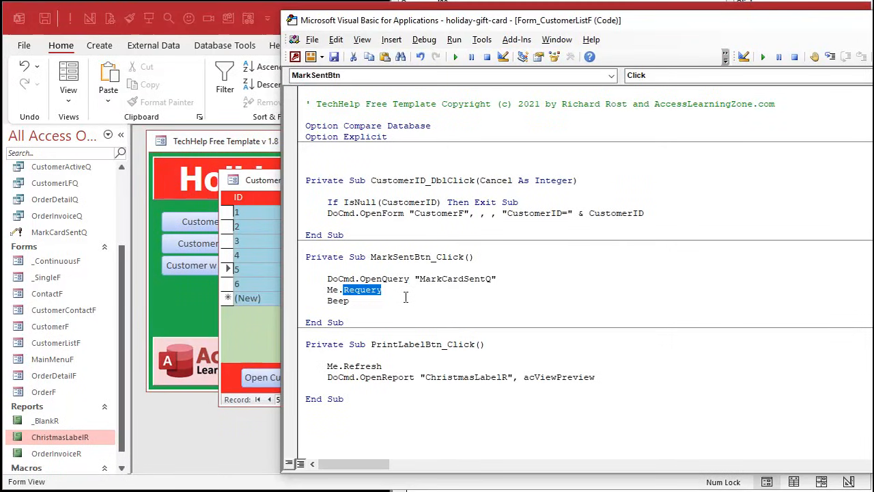
# - Return to the customer list, run Mark as Sent, and check that the Last Sent dates refresh
pyautogui.click(265, 185)
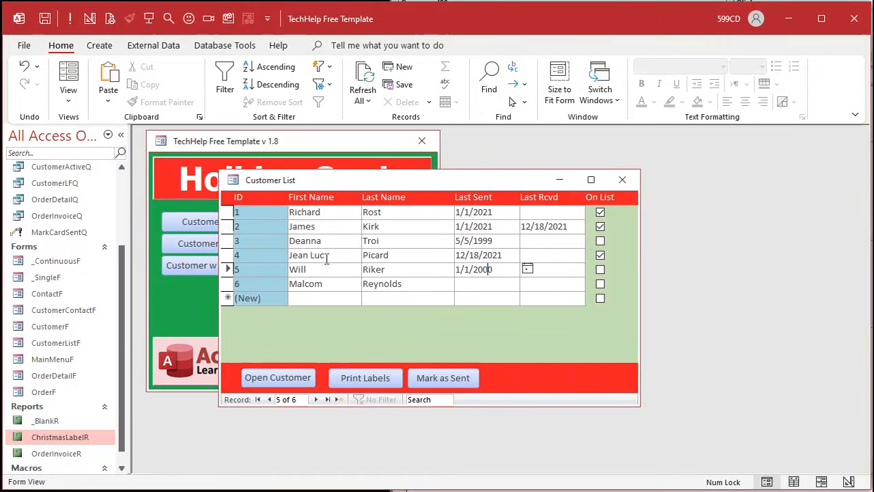
pyautogui.click(408, 258)
pyautogui.hotkey('alt', 'F11')
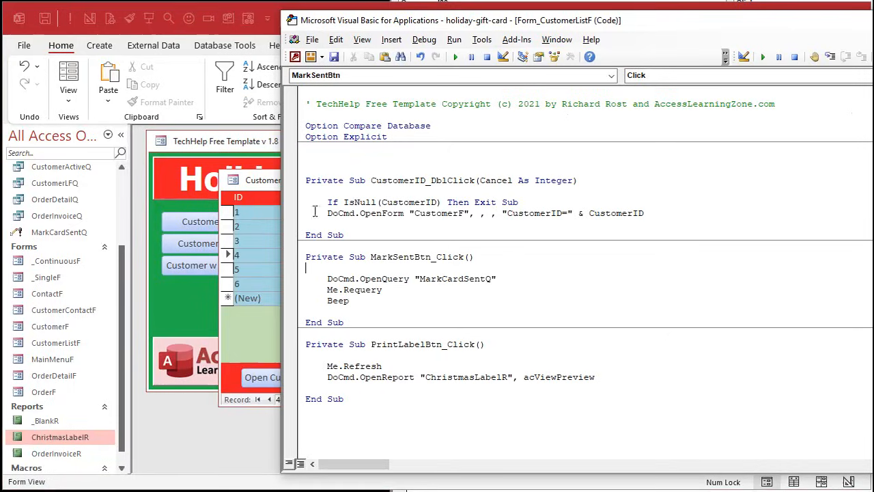
pyautogui.hotkey('alt', 'F11')
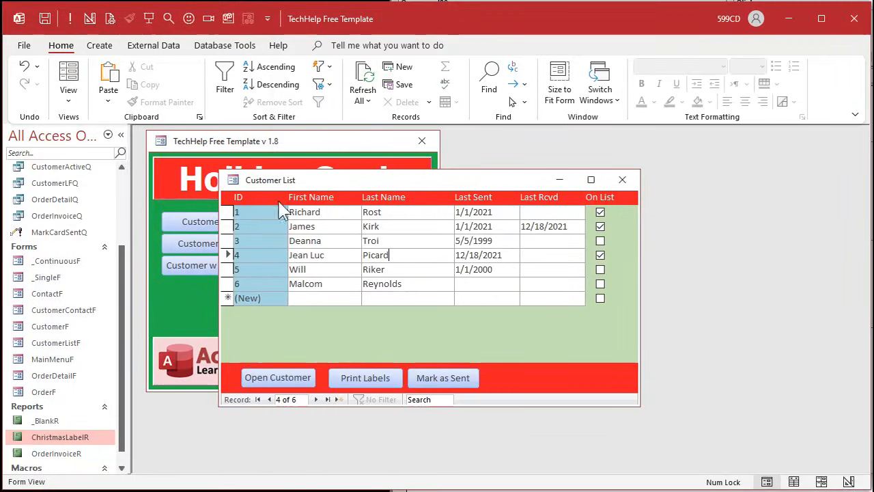
pyautogui.click(451, 377)
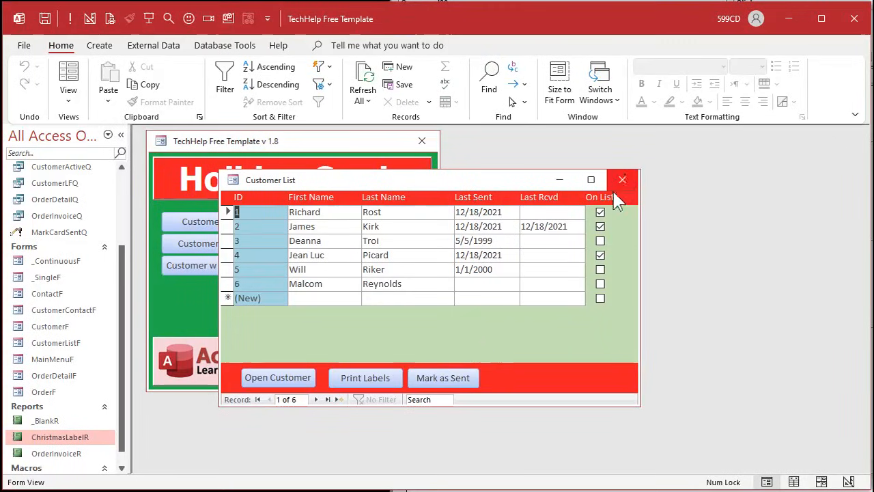
# - Toggle the third customer's On List checkbox, run Mark as Sent with the record unsaved, and continue the update query anyway
pyautogui.click(600, 241)
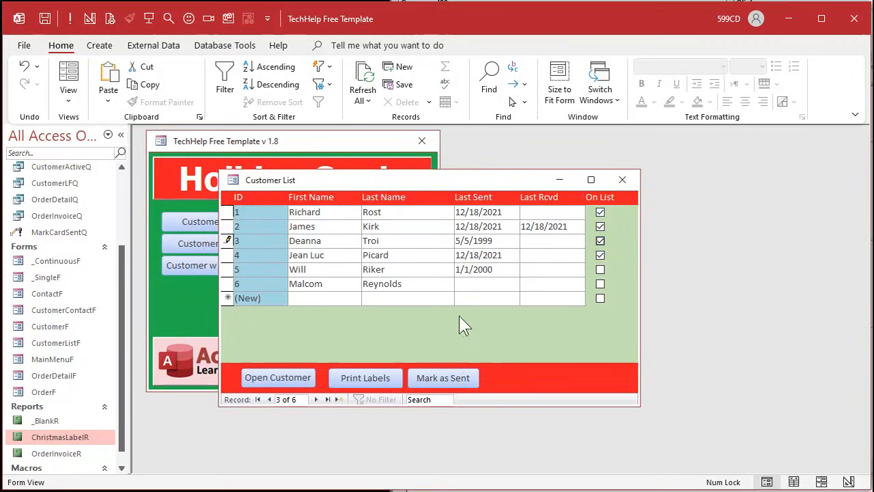
pyautogui.click(475, 257)
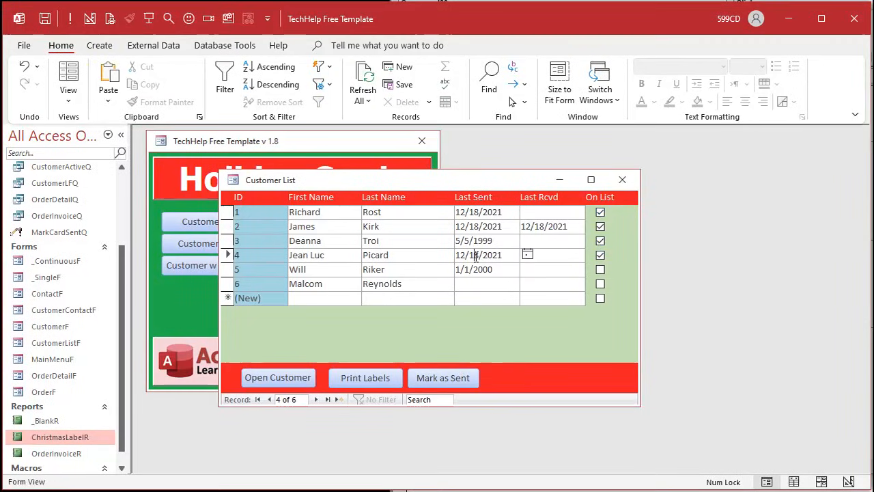
pyautogui.click(600, 241)
pyautogui.click(443, 378)
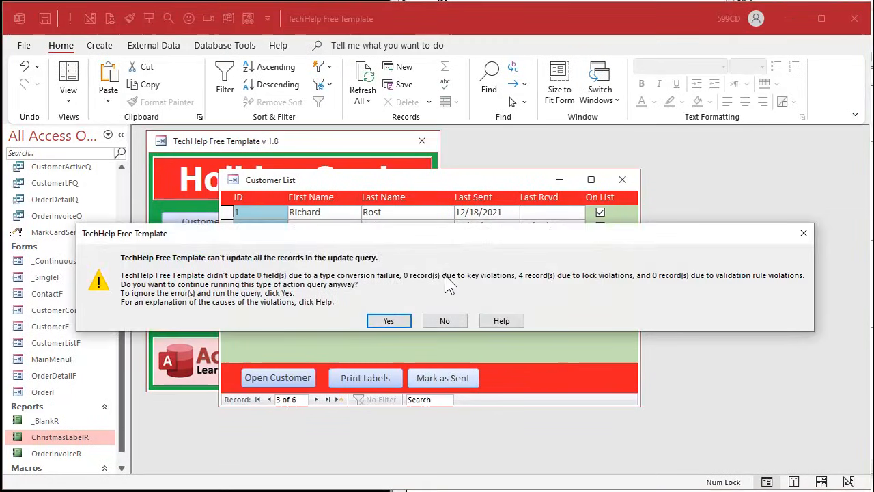
pyautogui.click(388, 321)
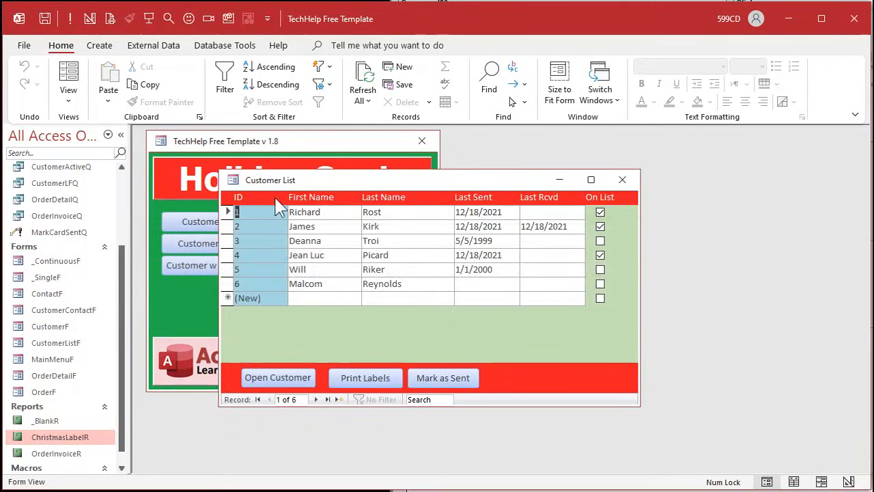
pyautogui.click(486, 226)
pyautogui.click(485, 282)
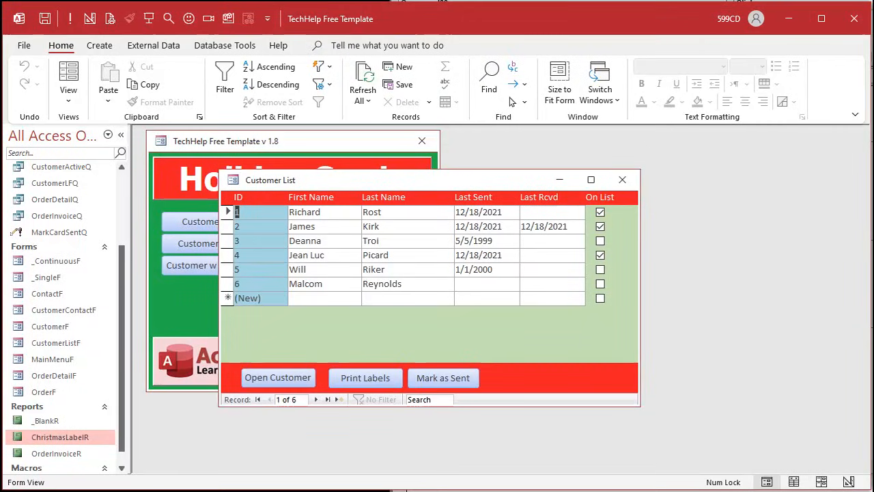
# - Insert a Me.Refresh line above the OpenQuery line in the MarkSentBtn click event
pyautogui.hotkey('alt', 'F11')
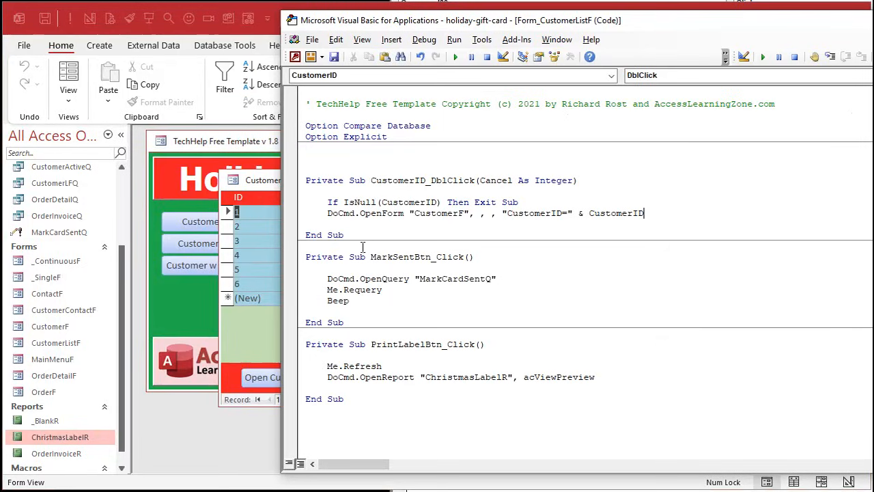
pyautogui.click(362, 268)
pyautogui.press('Return')
pyautogui.press('Tab')
pyautogui.write('m')
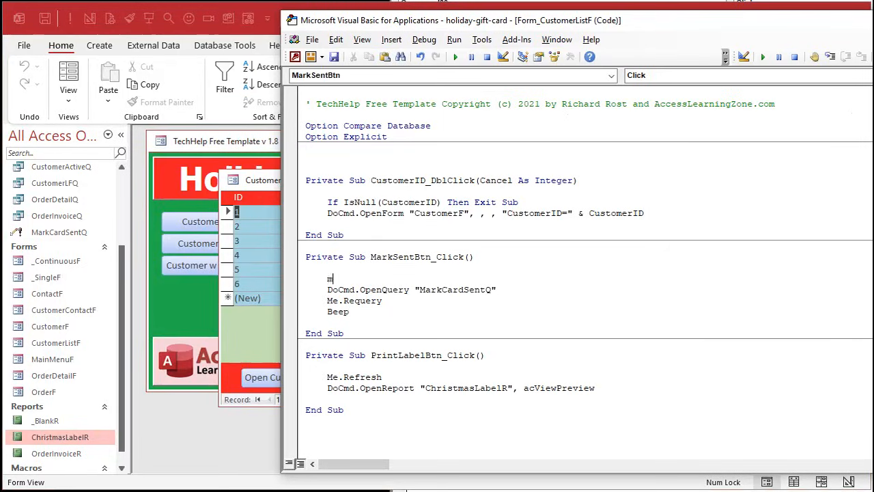
pyautogui.write('e.refresh')
pyautogui.press('Down')
# - Put the third customer on the card list in the customer list form and run Mark as Sent
pyautogui.click(272, 181)
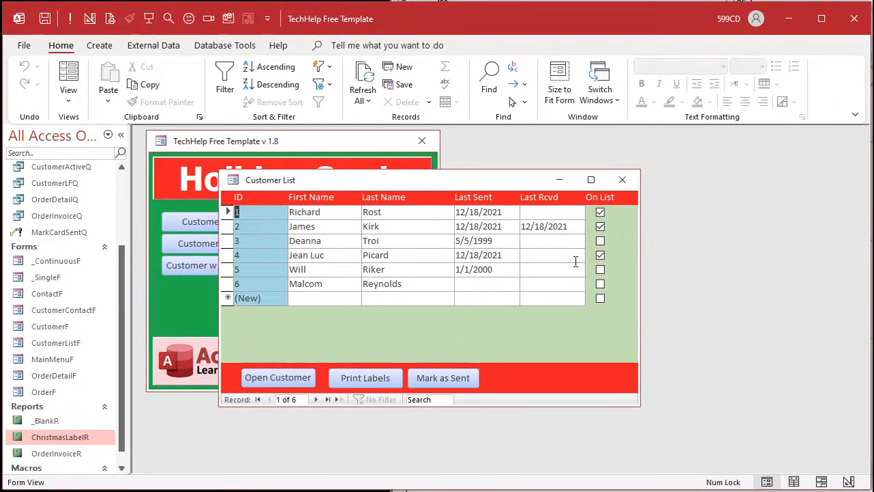
pyautogui.click(600, 241)
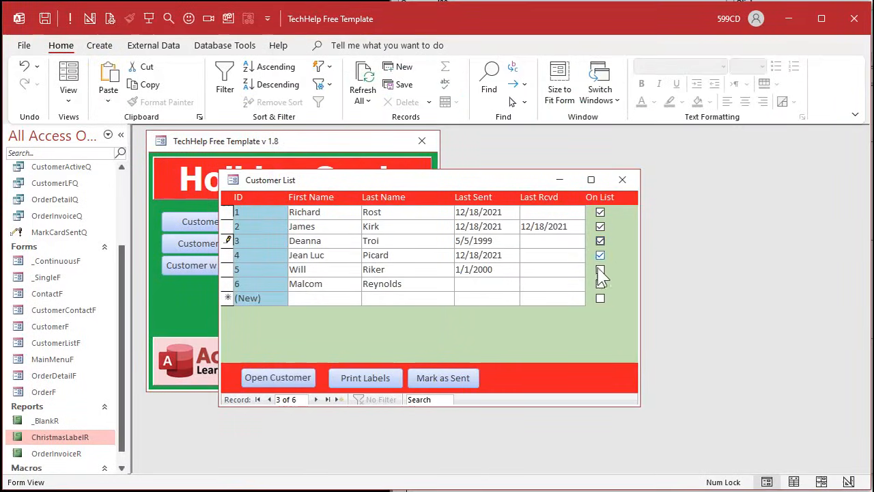
pyautogui.click(448, 375)
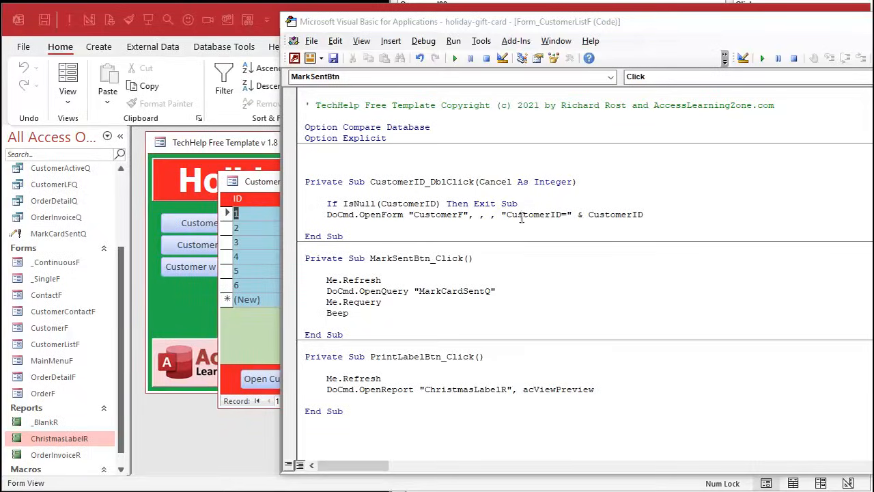
# - Open the second customer's record from the customer list and display their contacts
pyautogui.click(280, 198)
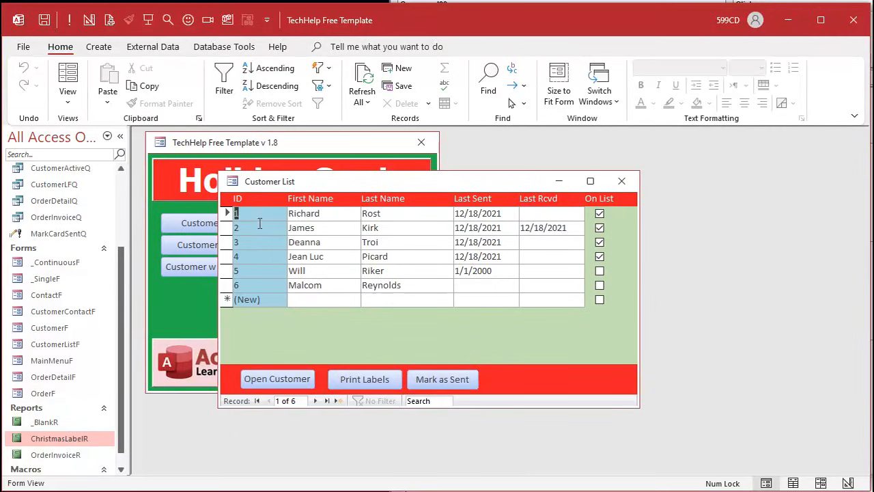
pyautogui.click(196, 224)
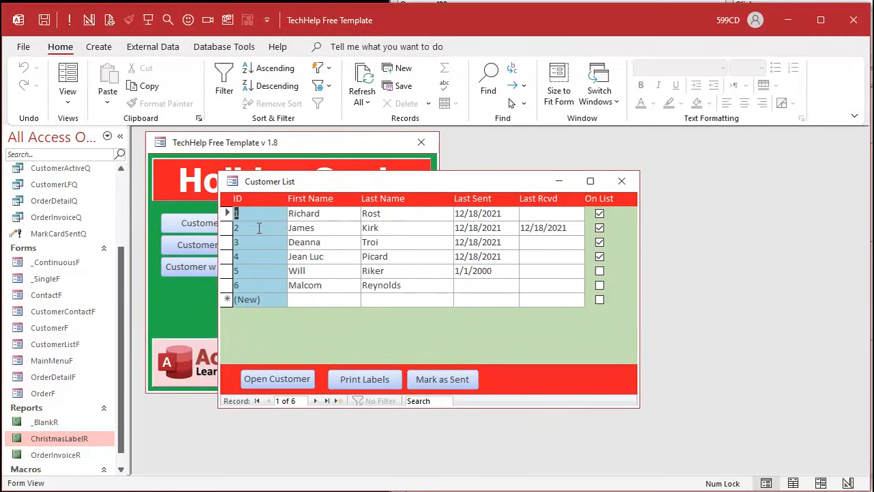
pyautogui.doubleClick(260, 228)
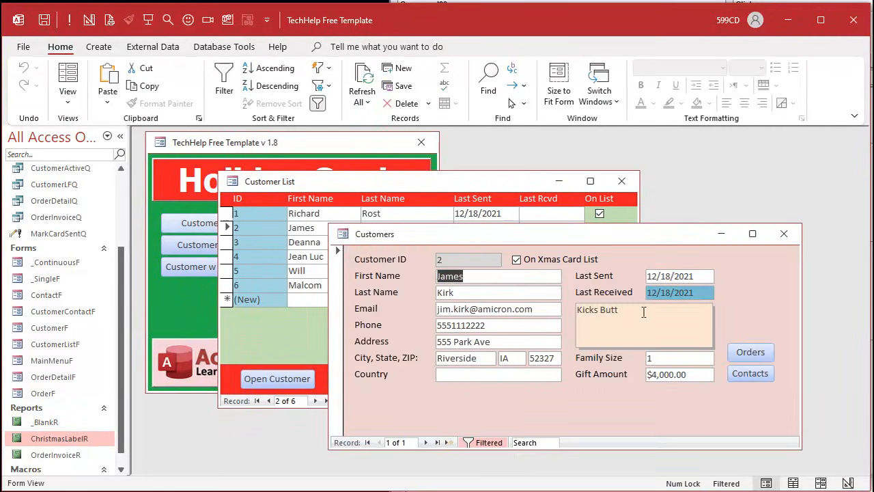
pyautogui.click(750, 373)
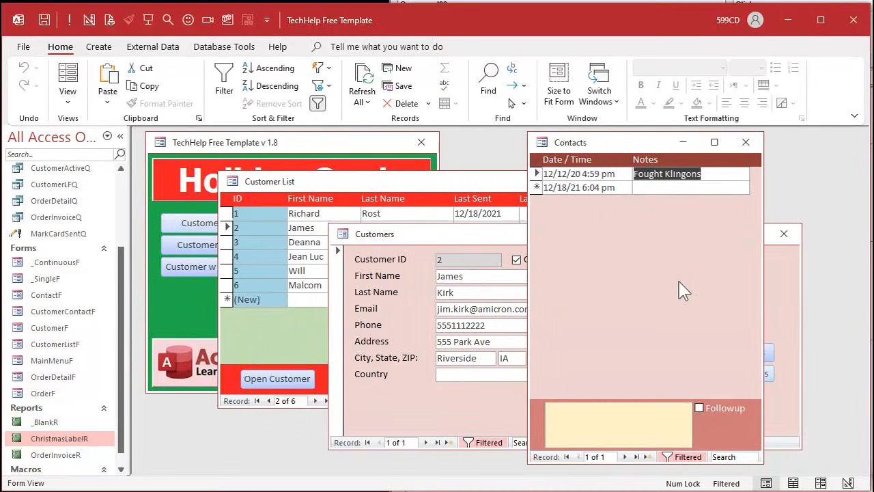
# - Add a contact with the note "Blew up the Enterprise" and close the Contacts and Customers forms
pyautogui.click(664, 188)
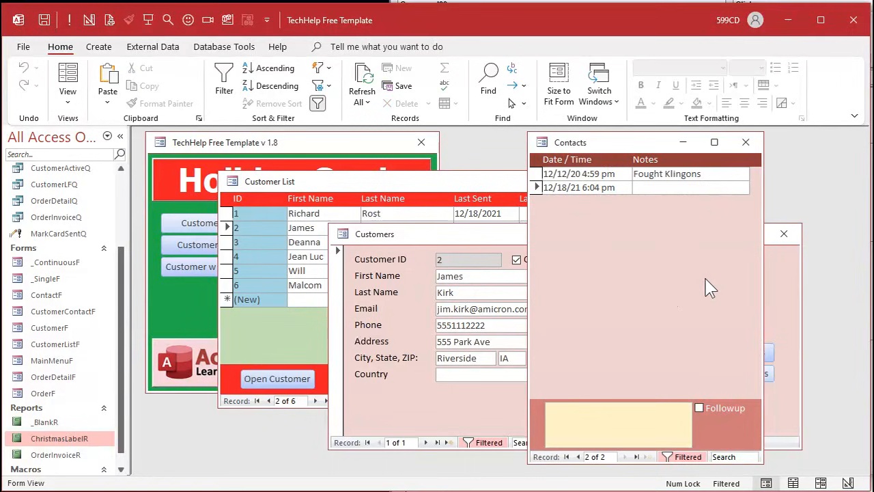
pyautogui.write('Blew u')
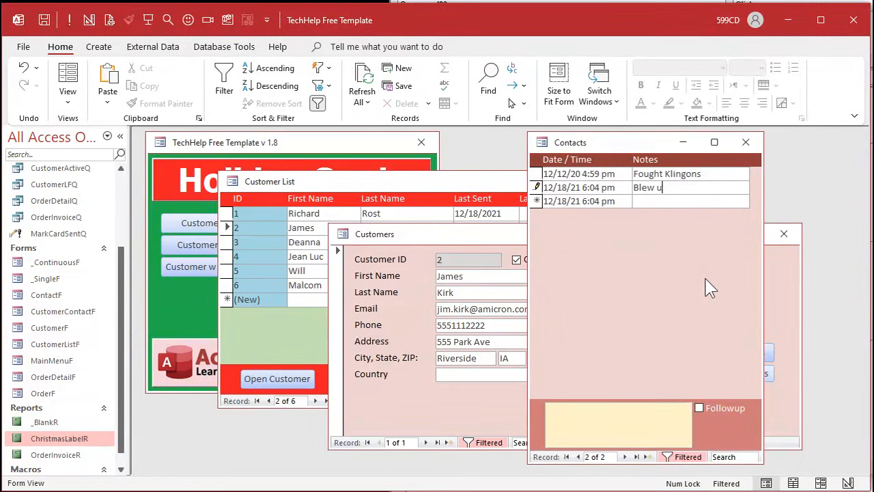
pyautogui.write('p the Enterprise')
pyautogui.press('Tab')
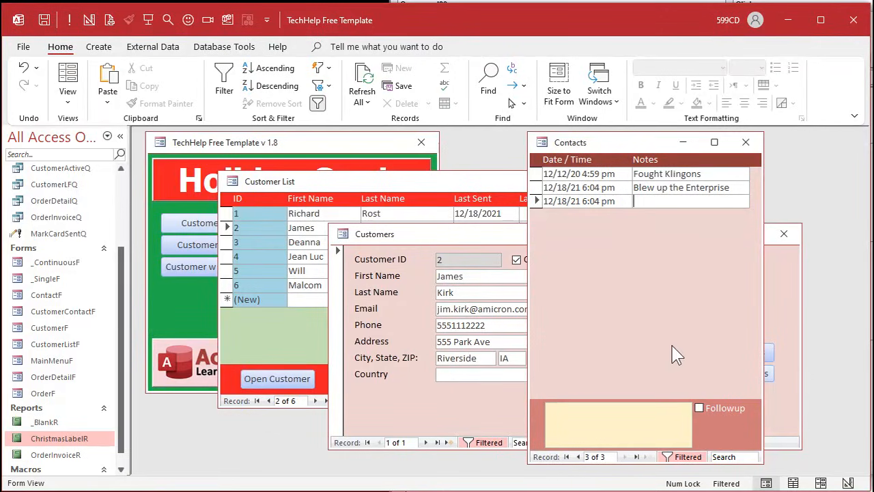
pyautogui.click(746, 142)
pyautogui.click(784, 234)
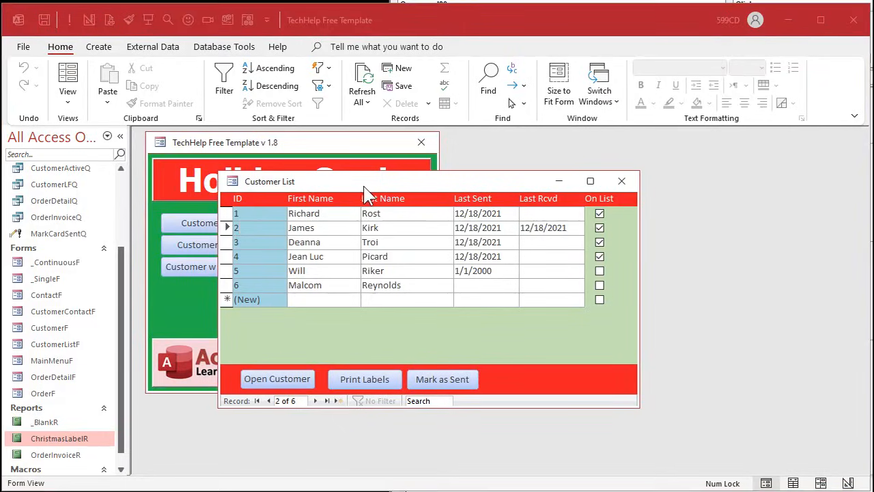
# - Create a query based on CustomerT and turn it into an append query targeting ContactT in the current database
pyautogui.click(99, 48)
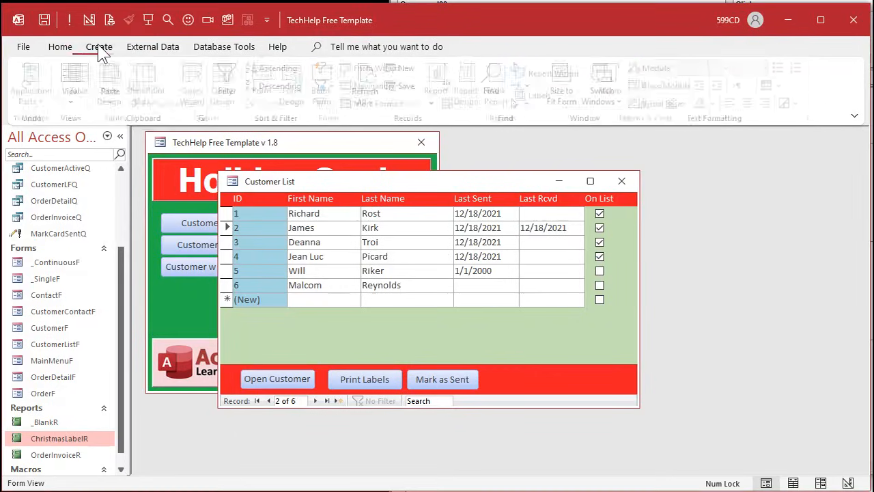
pyautogui.click(231, 80)
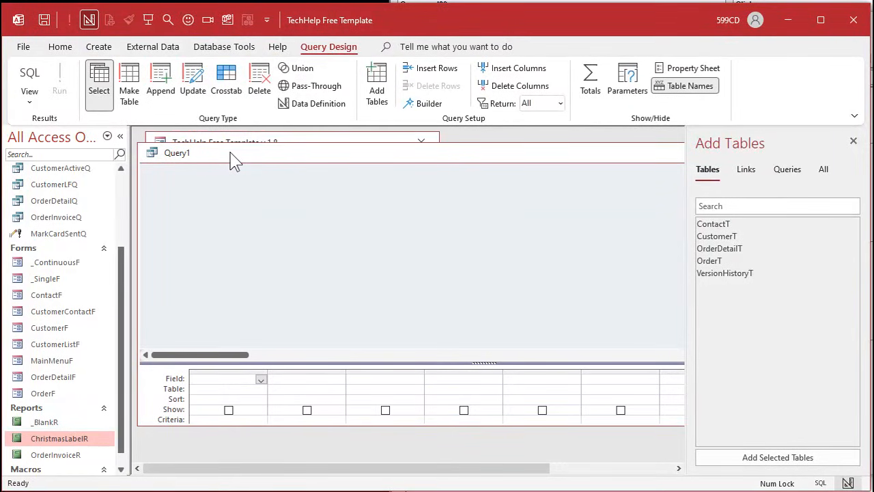
pyautogui.doubleClick(712, 239)
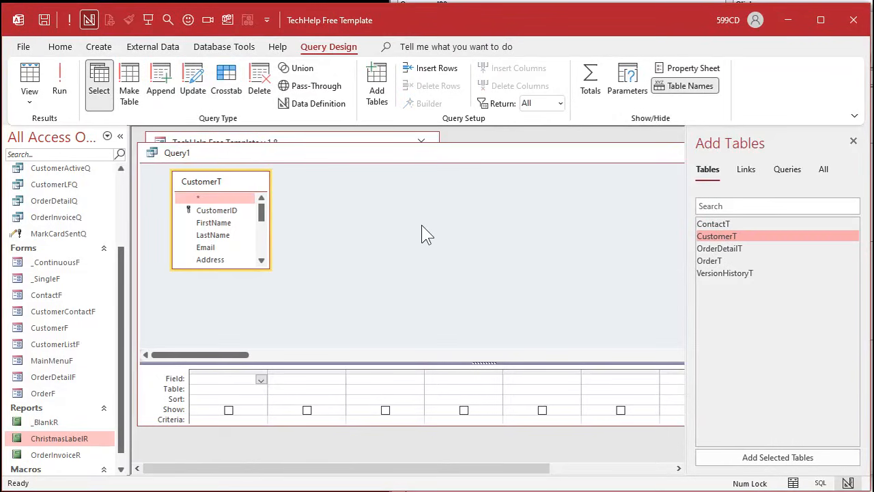
pyautogui.click(162, 90)
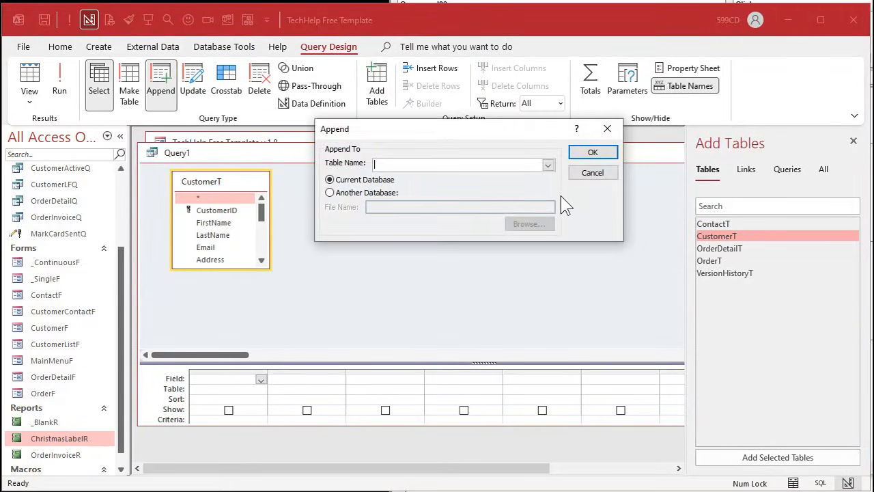
pyautogui.click(548, 166)
pyautogui.click(512, 176)
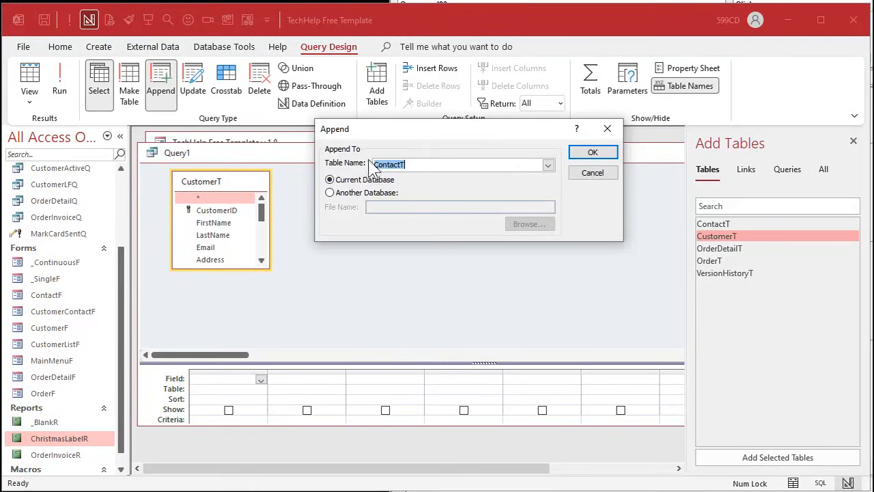
pyautogui.click(591, 152)
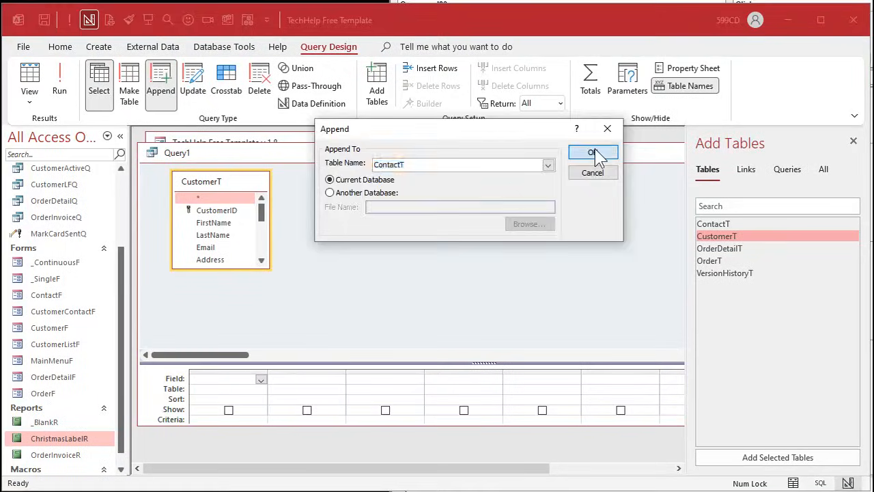
# - Add the IsActive field to the append query with the criterion True
pyautogui.moveTo(353, 364); pyautogui.dragTo(295, 296)
pyautogui.moveTo(266, 270); pyautogui.dragTo(266, 286)
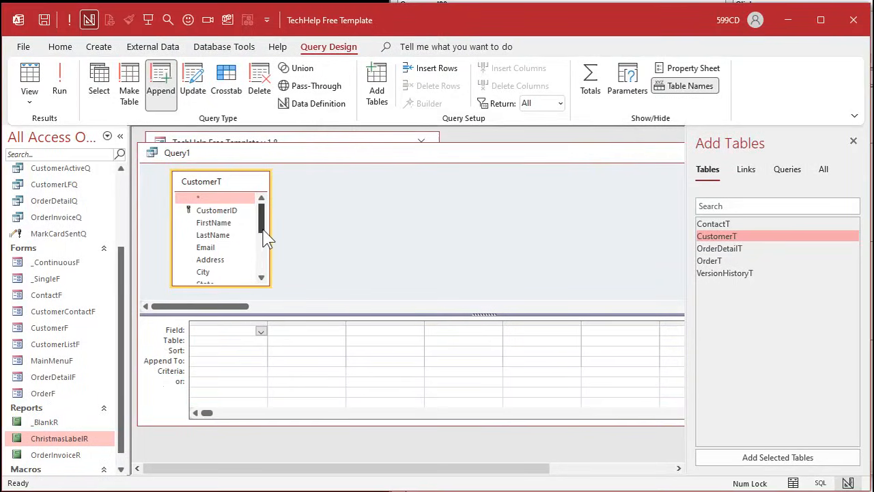
pyautogui.moveTo(266, 238); pyautogui.dragTo(264, 277)
pyautogui.doubleClick(217, 278)
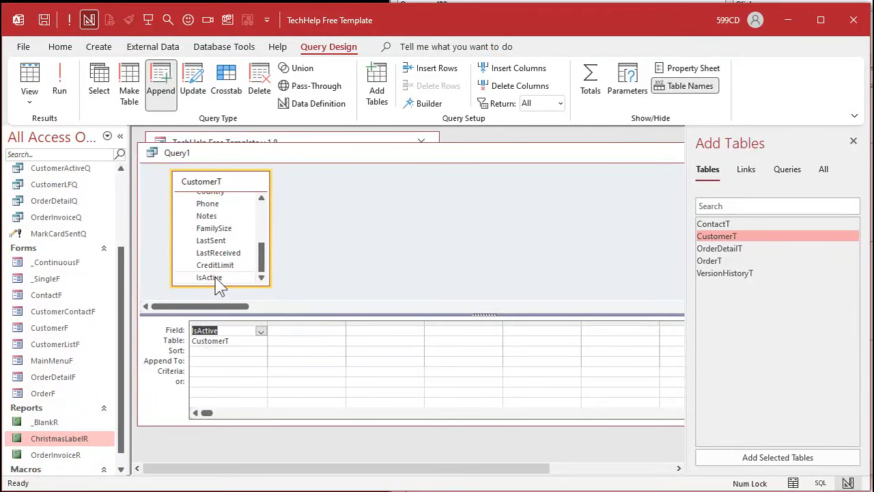
pyautogui.click(206, 370)
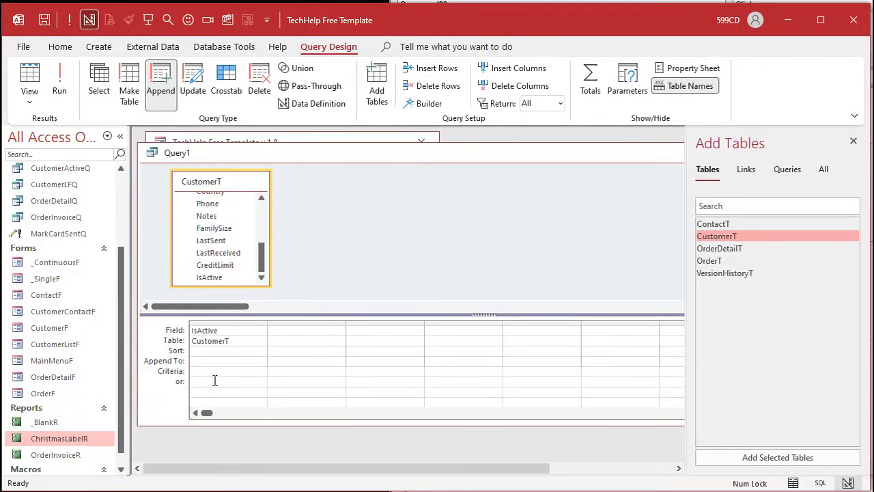
pyautogui.write('True')
pyautogui.press('Tab')
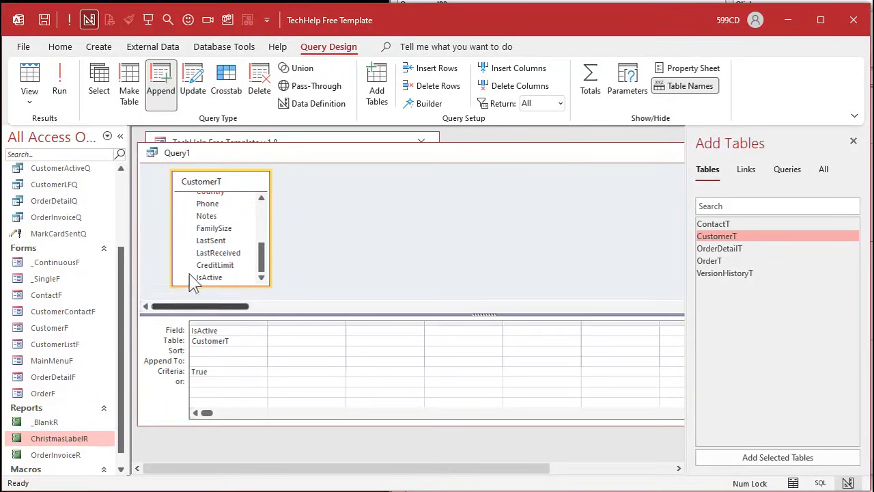
# - Add the CustomerID field to the append query and choose Description as the next column's append target
pyautogui.moveTo(262, 258); pyautogui.dragTo(262, 212)
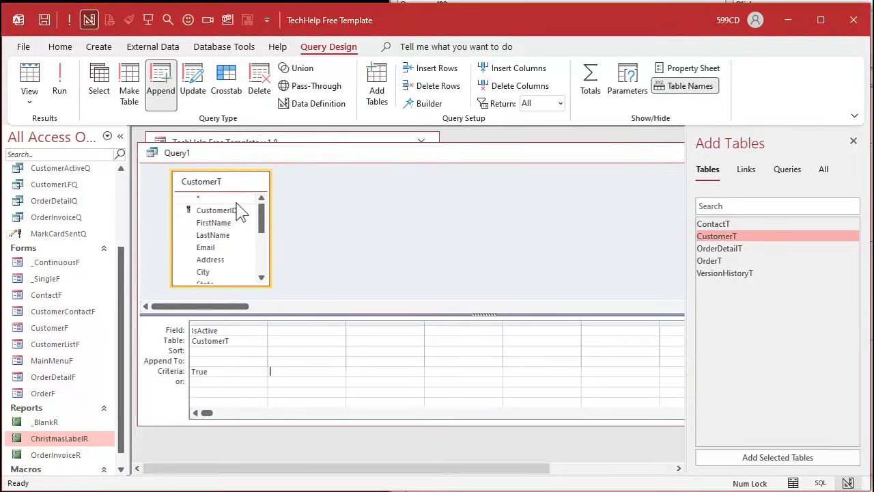
pyautogui.doubleClick(231, 213)
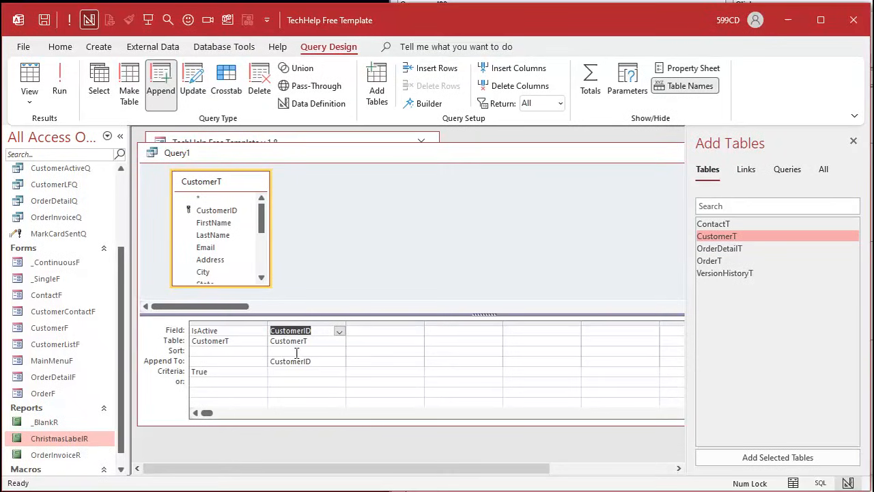
pyautogui.click(415, 361)
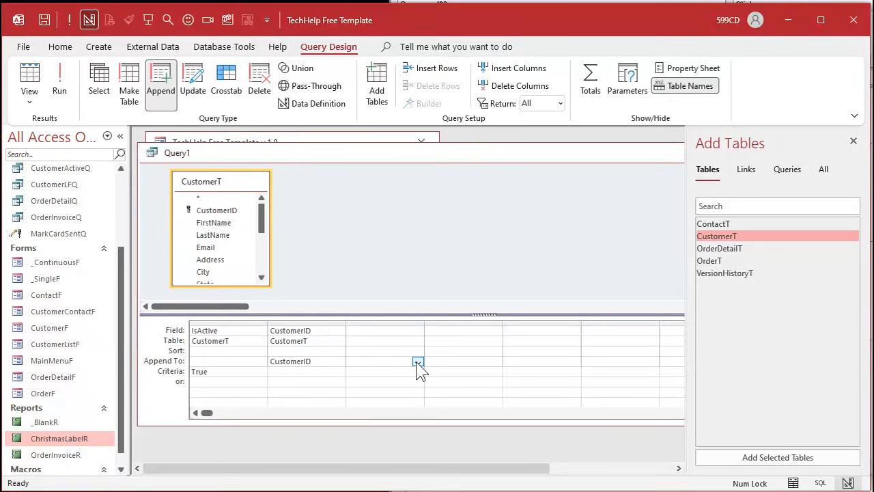
pyautogui.click(417, 361)
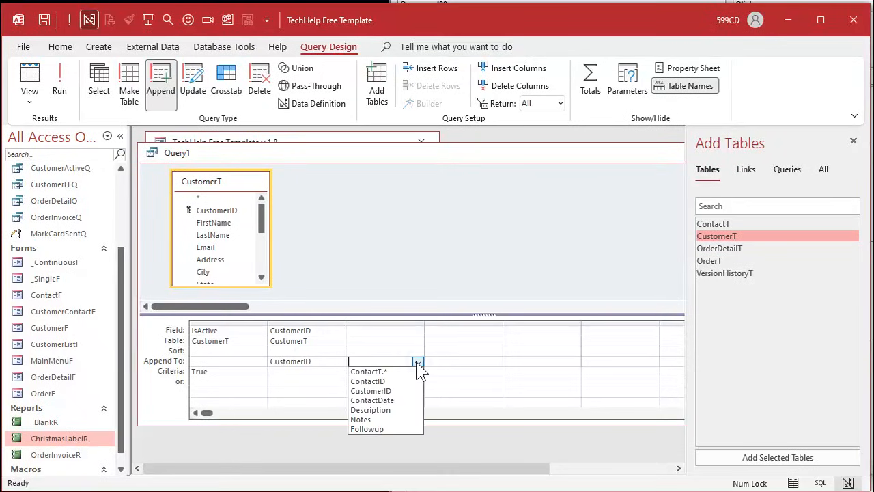
pyautogui.click(390, 409)
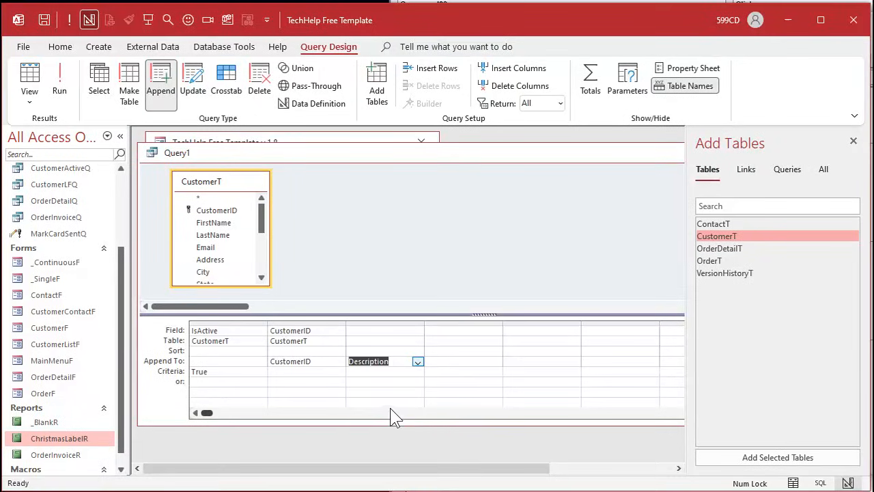
# - Widen the column appending to Description and enter the literal text "Sent Xmas Card" as its field expression
pyautogui.doubleClick(424, 319)
pyautogui.click(407, 331)
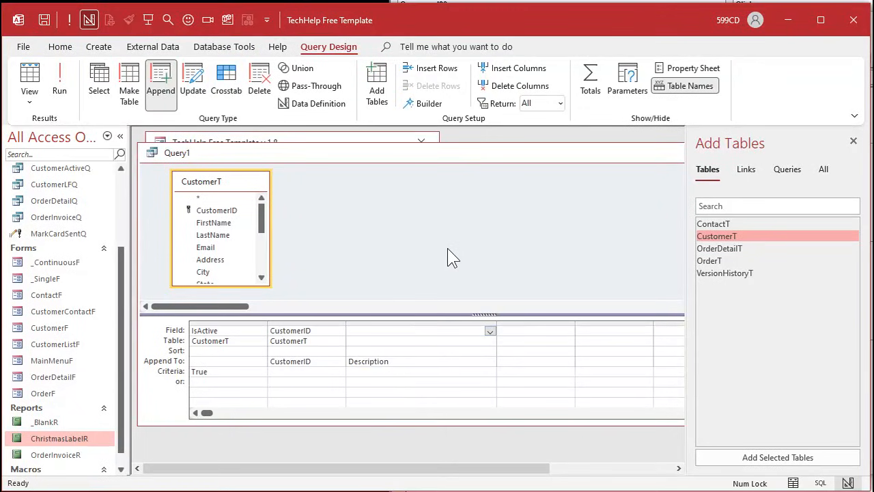
pyautogui.write('"Sent Xmas Card"')
pyautogui.press('Tab')
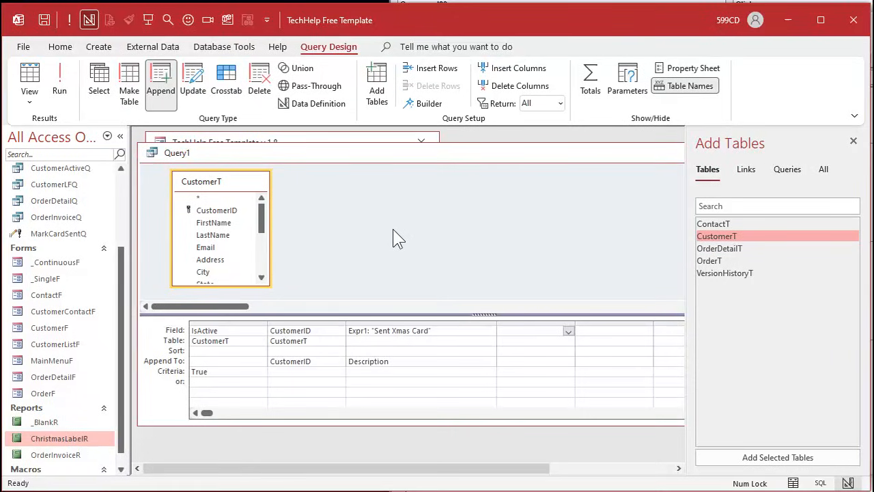
# - Save the append query as MarkCardSentContactQ, copying the name for reuse, and close the query
pyautogui.hotkey('ctrl', 's')
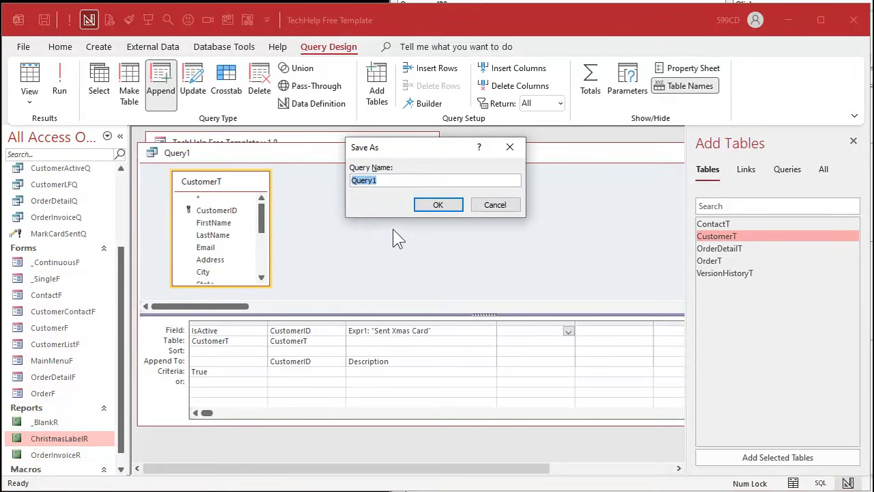
pyautogui.write('MarkCardSentContactQ')
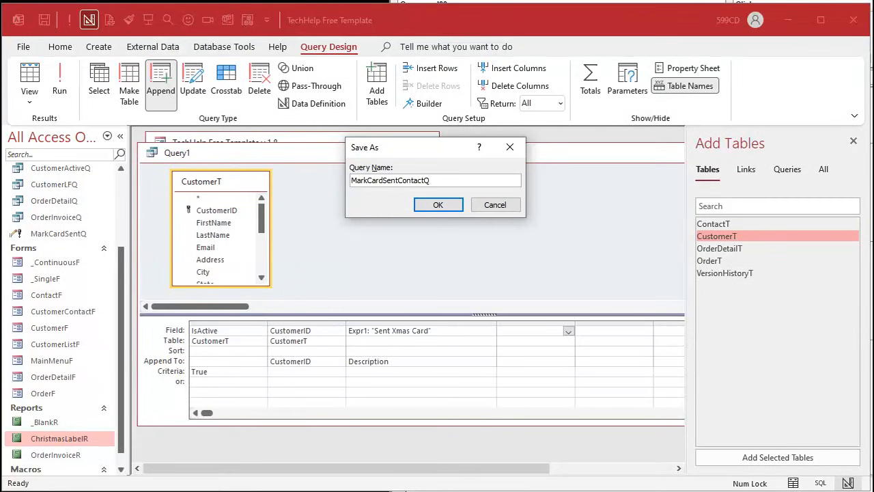
pyautogui.hotkey('ctrl', 'a')
pyautogui.hotkey('ctrl', 'c')
pyautogui.press('Return')
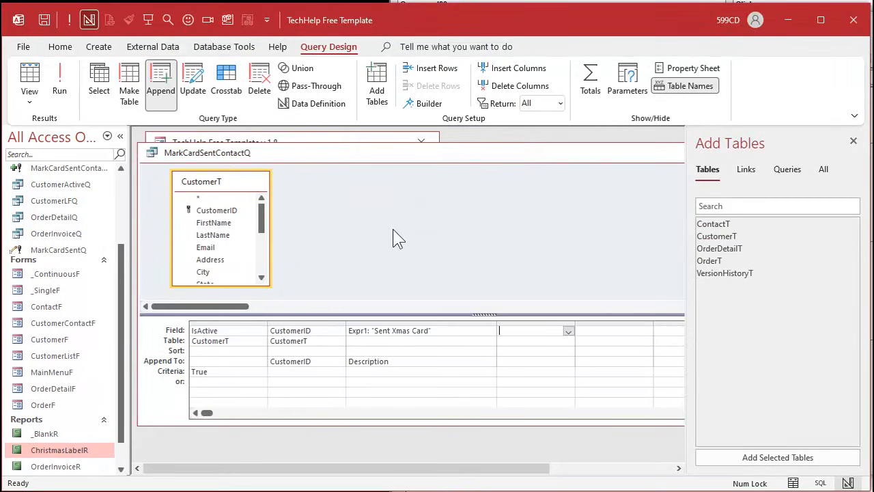
pyautogui.click(154, 154)
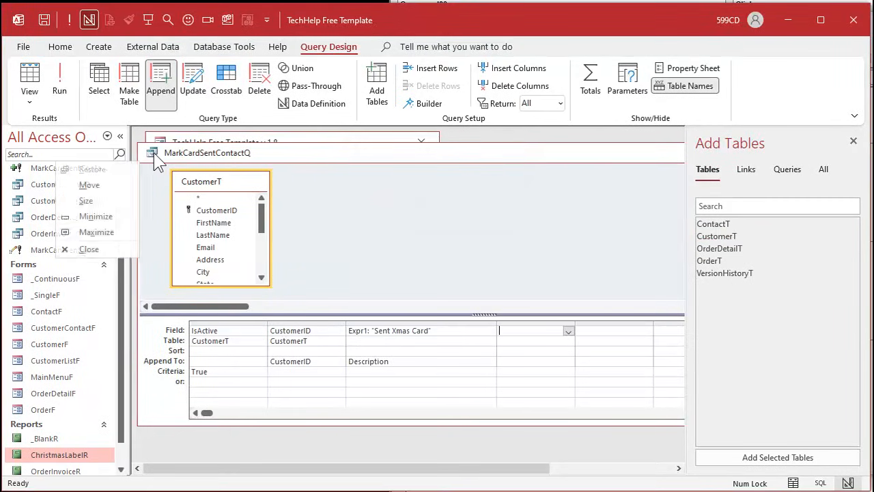
pyautogui.click(155, 154)
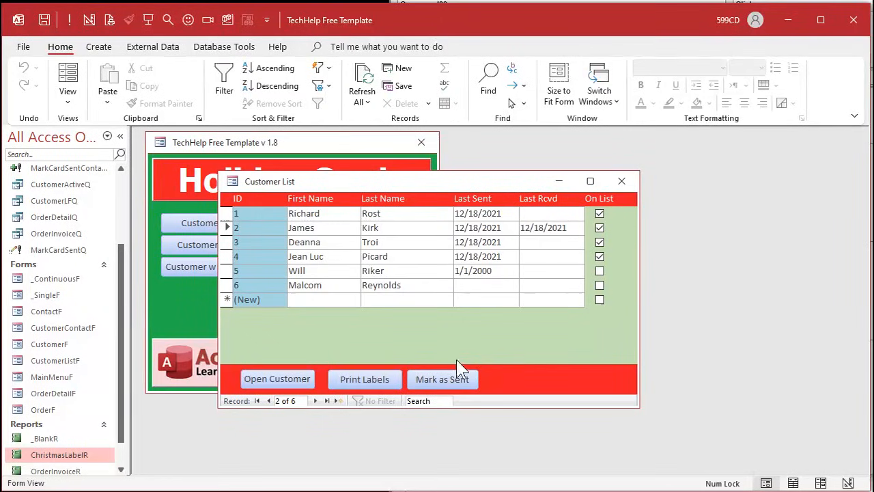
# - Switch to the VBA editor and add DoCmd.OpenQuery "MarkCardSentContactQ" below the MarkCardSentQ line in MarkSentBtn_Click
pyautogui.click(873, 335)
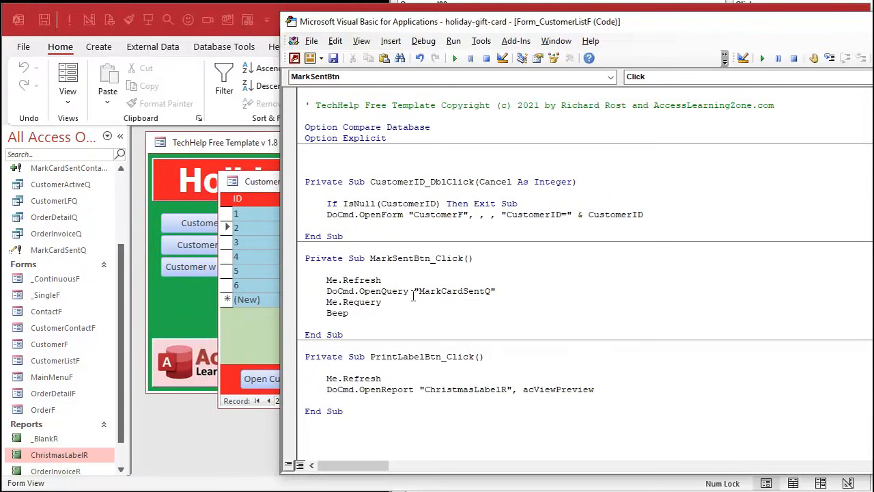
pyautogui.moveTo(415, 292); pyautogui.dragTo(500, 292)
pyautogui.click(498, 292)
pyautogui.press('Return')
pyautogui.write('docmd.OpenQuery ')
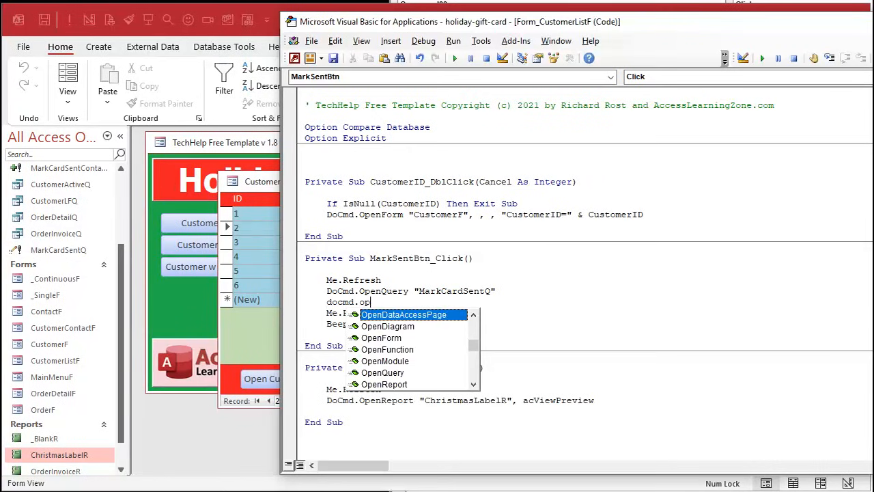
pyautogui.write('"')
pyautogui.hotkey('ctrl', 'v')
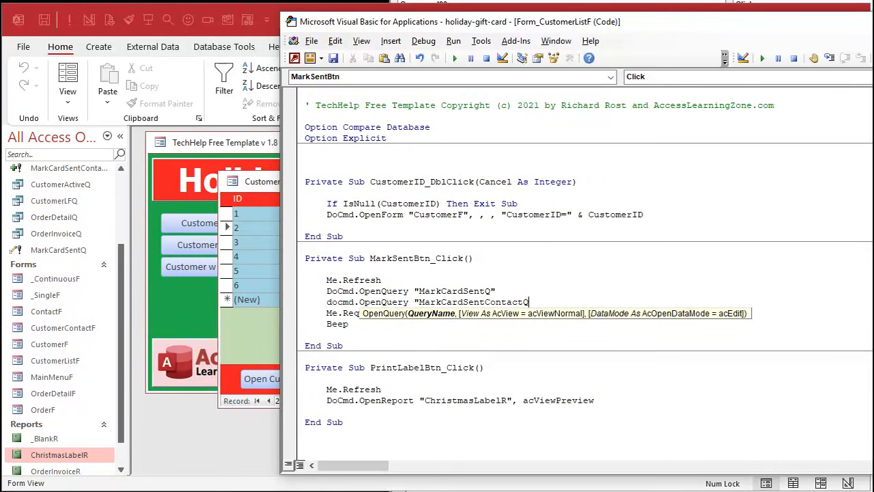
pyautogui.write('"')
pyautogui.press('Down')
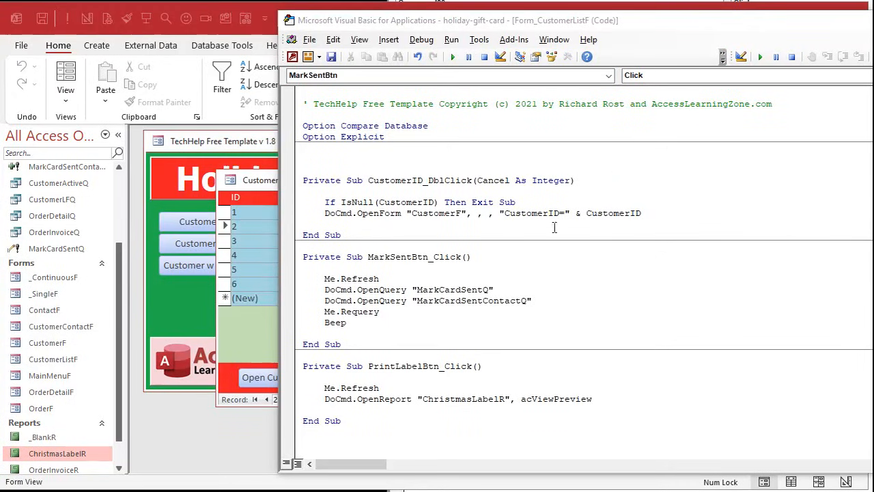
# - Insert DoCmd.SetWarnings False as the first statement of MarkSentBtn_Click, above Me.Refresh
pyautogui.click(423, 267)
pyautogui.press('Return')
pyautogui.press('Tab')
pyautogui.write('d')
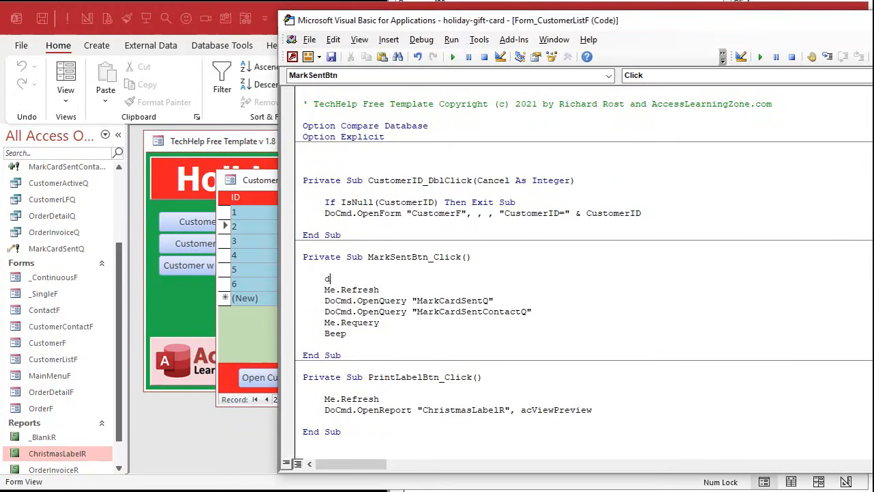
pyautogui.write('ocmd.SetWarnings false')
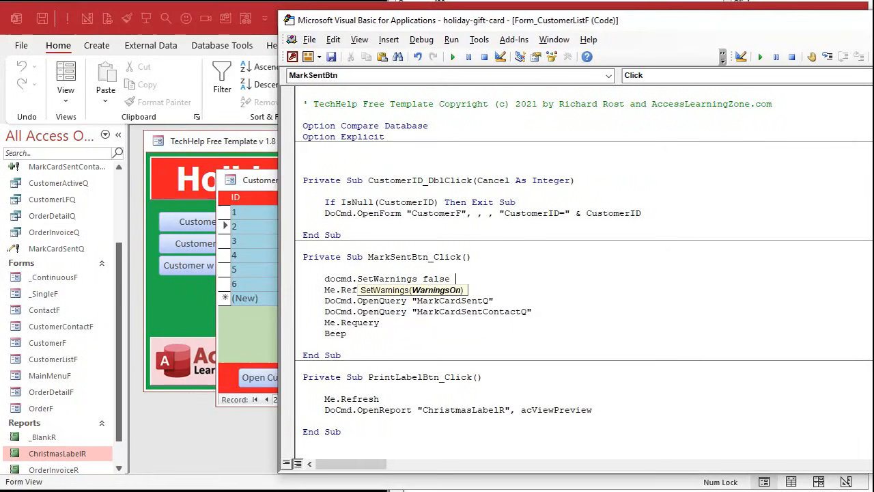
# - Add DoCmd.SetWarnings True after the Beep statement in MarkSentBtn_Click
pyautogui.click(386, 336)
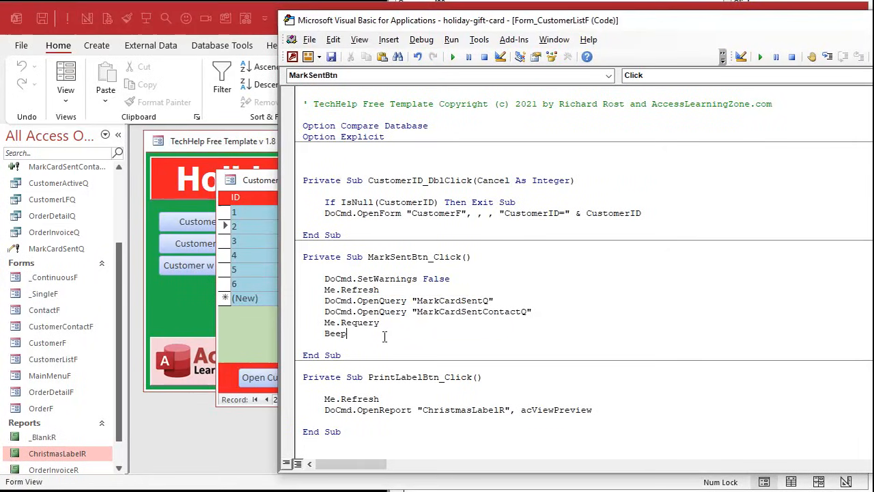
pyautogui.press('Return')
pyautogui.write('do')
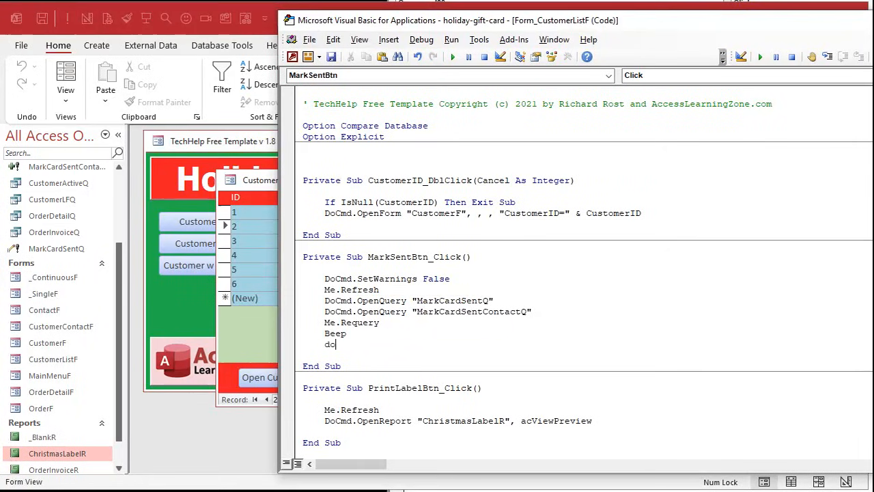
pyautogui.write('cmd.SetWarnings true')
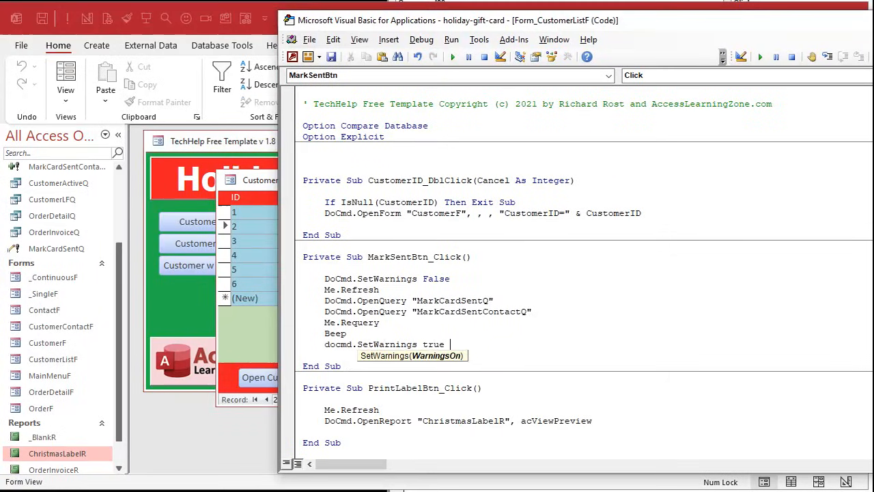
pyautogui.press('Return')
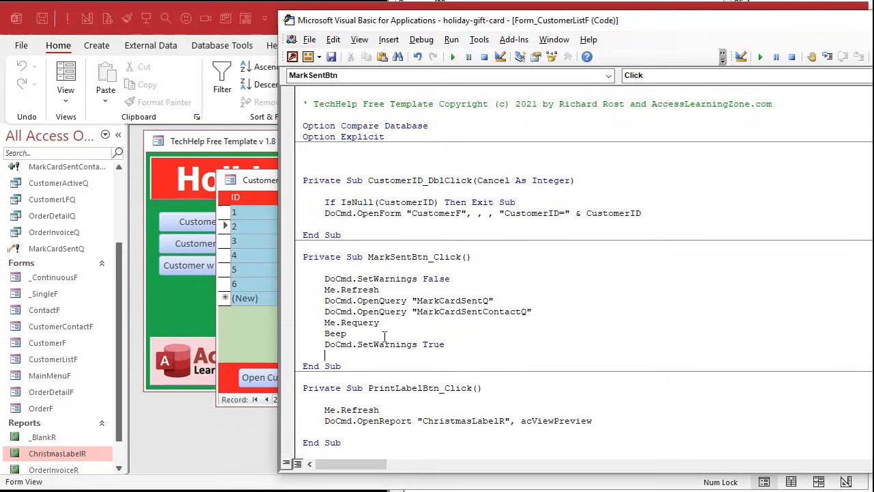
pyautogui.doubleClick(381, 301)
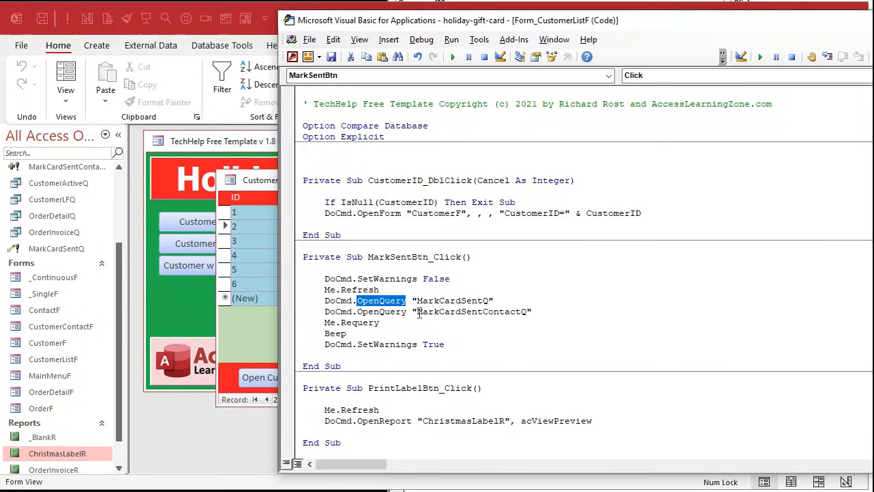
pyautogui.click(455, 294)
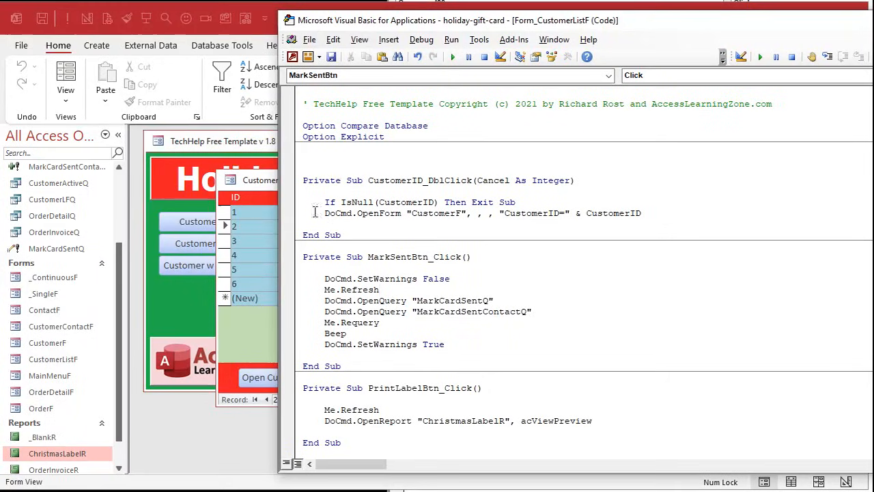
# - Return to the Access customer list, run Mark as Sent, and check the third customer's contacts before closing both forms
pyautogui.click(268, 182)
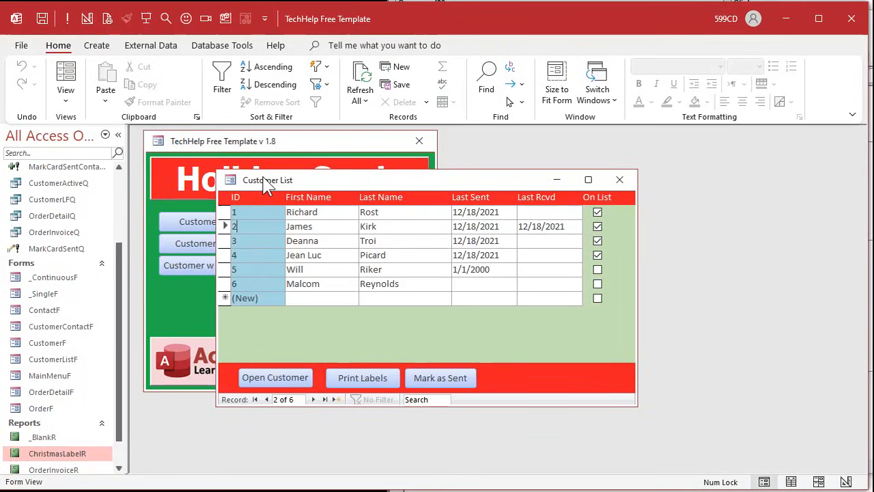
pyautogui.click(445, 377)
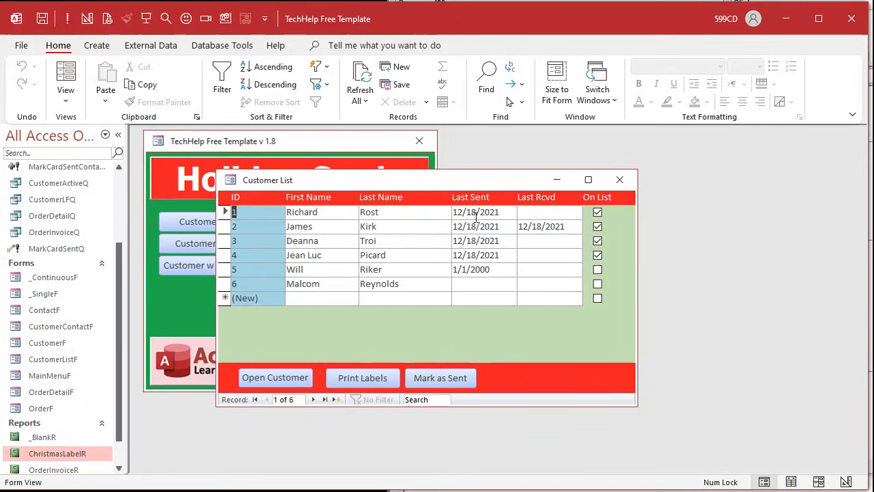
pyautogui.doubleClick(264, 243)
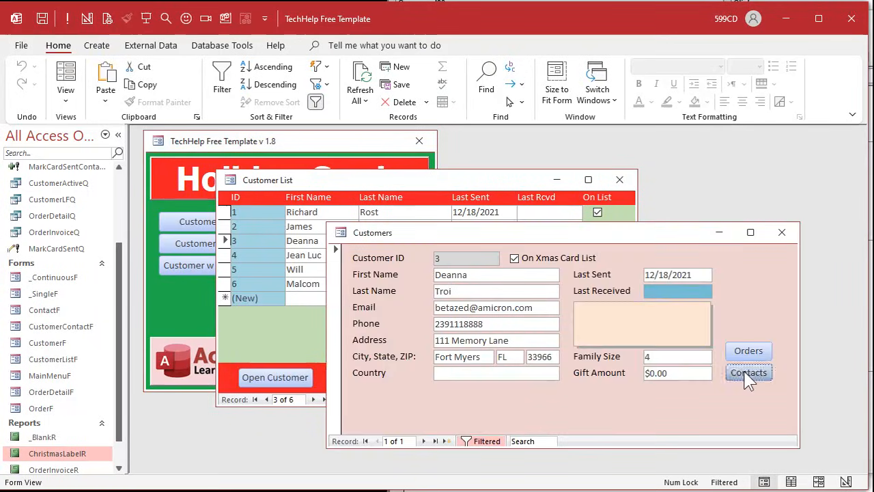
pyautogui.click(747, 371)
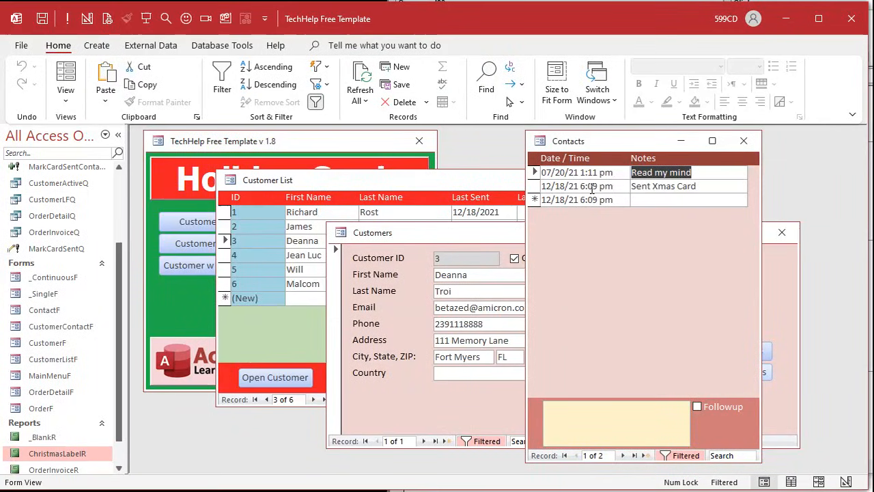
pyautogui.click(743, 141)
pyautogui.click(781, 232)
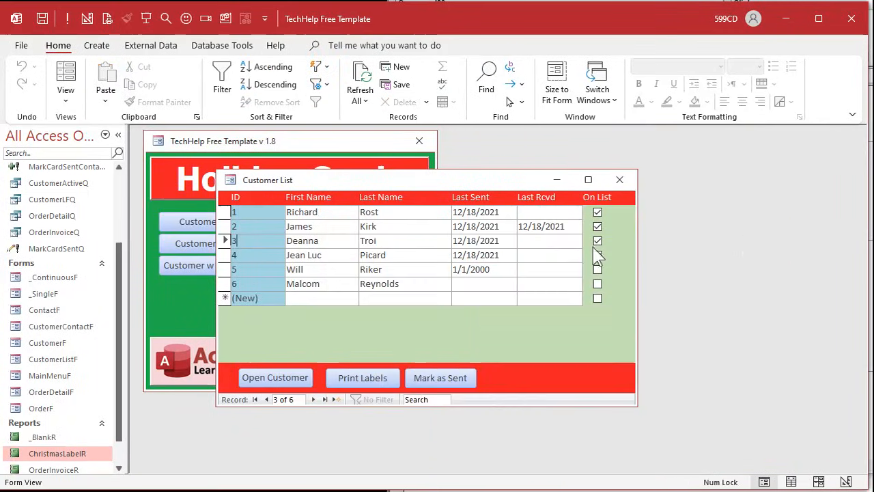
# - Check the first customer's contacts for the new card entry, closing the Contacts and Customers forms when finished
pyautogui.doubleClick(264, 213)
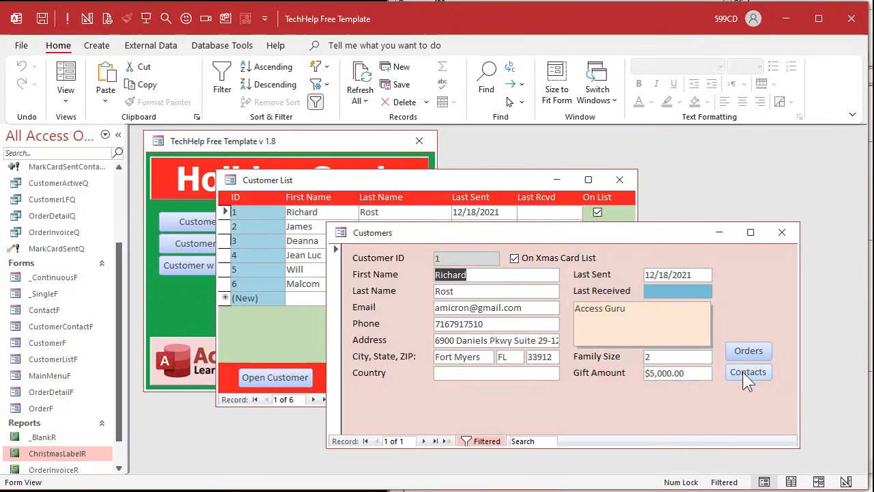
pyautogui.click(745, 372)
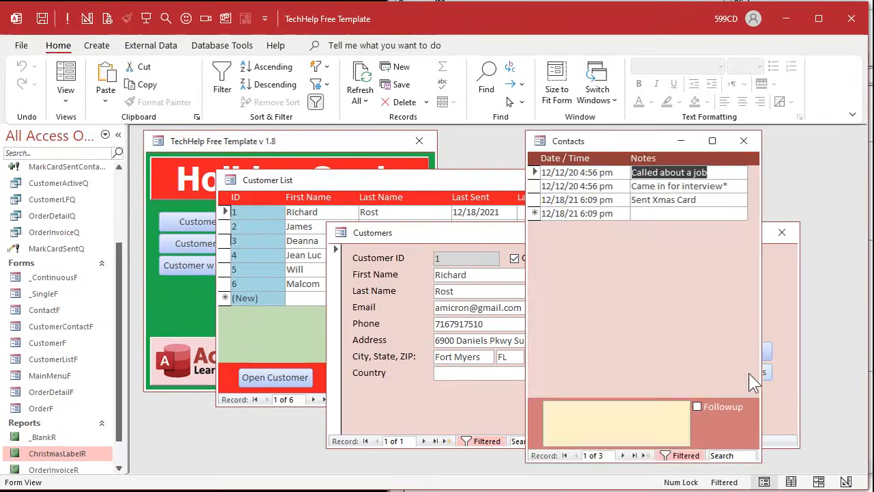
pyautogui.click(744, 140)
pyautogui.click(782, 232)
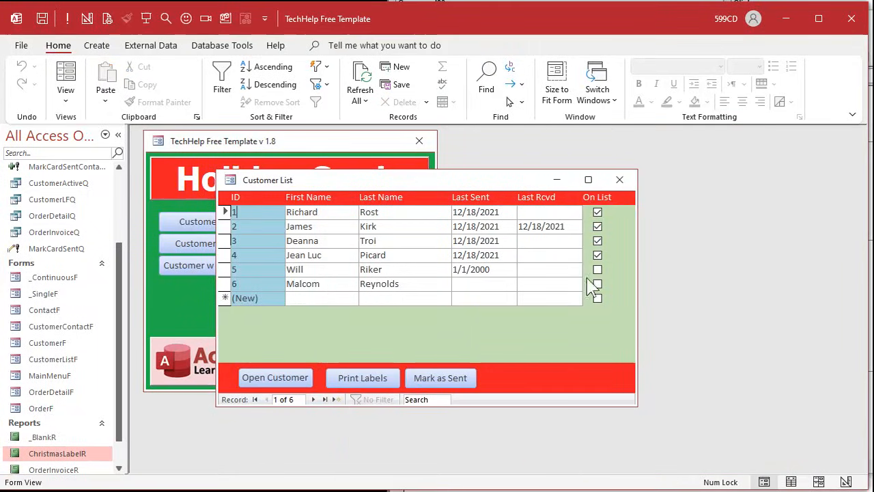
# - Check the contacts of the fifth customer, who is off the card list, and close all forms except the main menu
pyautogui.doubleClick(267, 270)
pyautogui.click(751, 375)
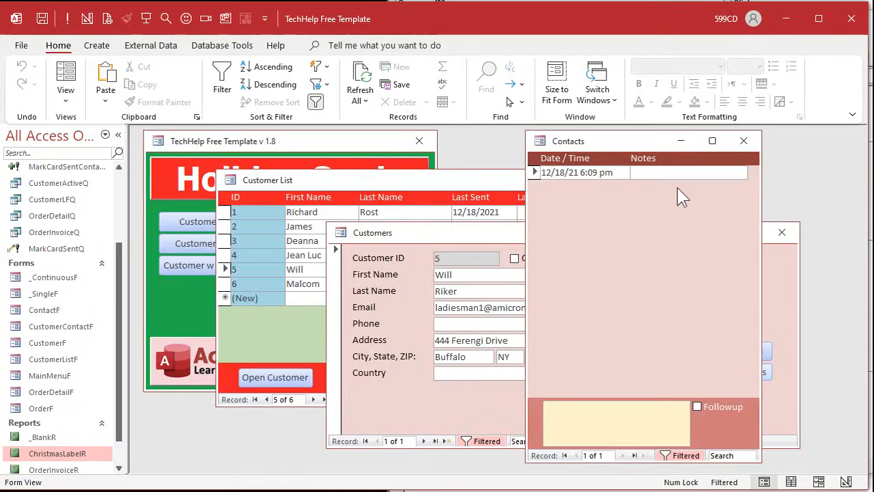
pyautogui.click(743, 140)
pyautogui.click(782, 232)
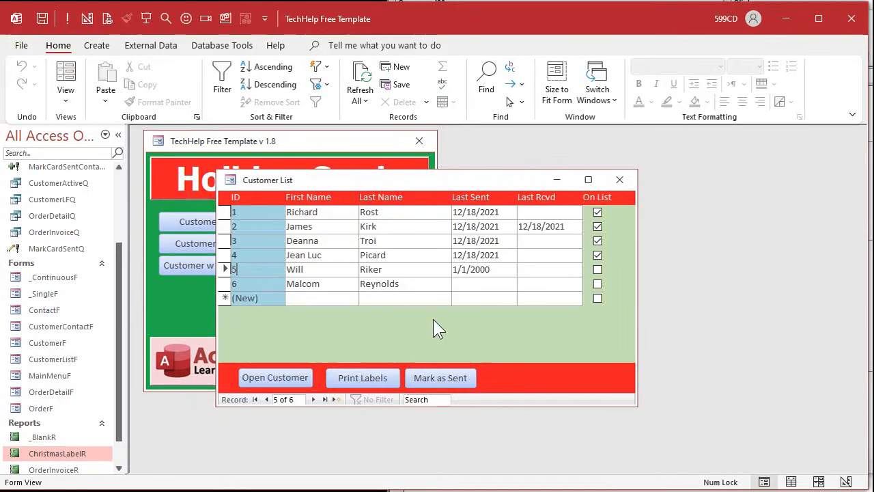
pyautogui.click(619, 179)
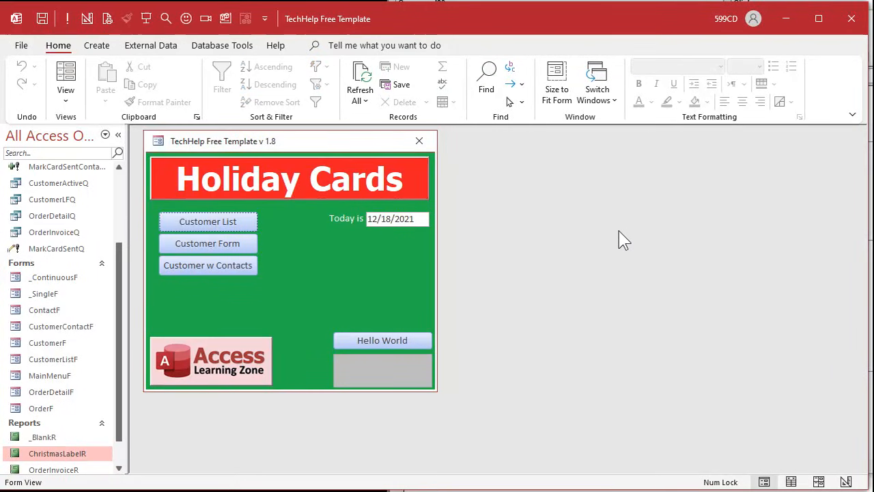